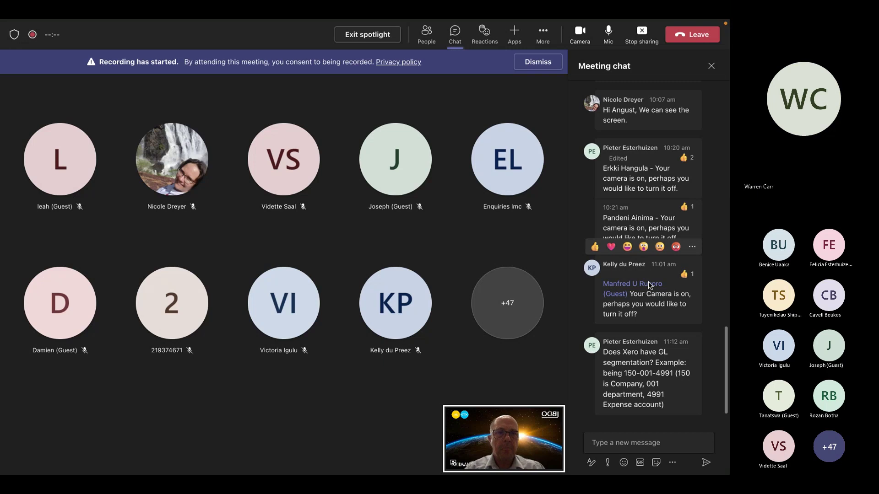
Mute the microphone and switch the camera off in the Teams meeting
click(609, 37)
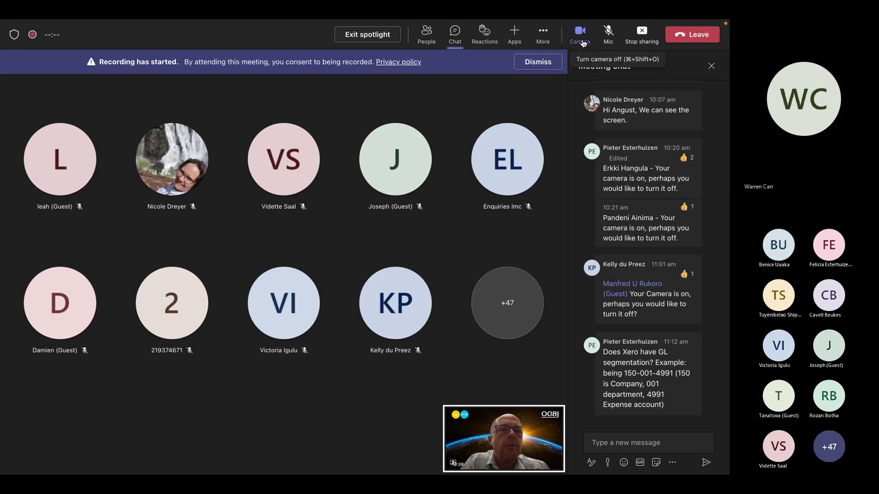
click(582, 32)
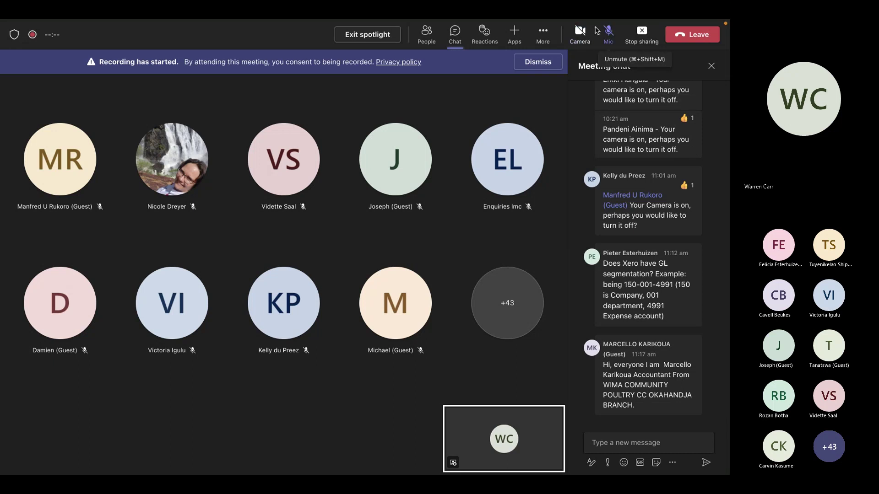
Unmute the microphone and switch the Teams camera back on
mouse_move(582, 34)
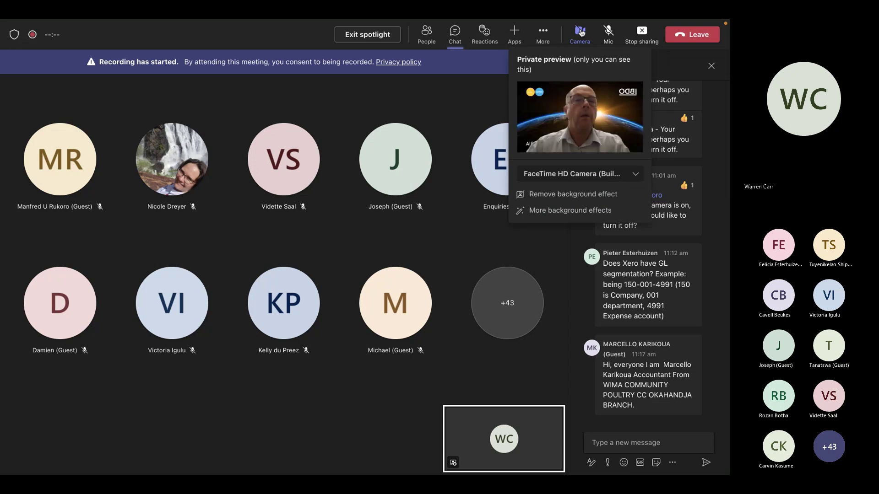
click(610, 34)
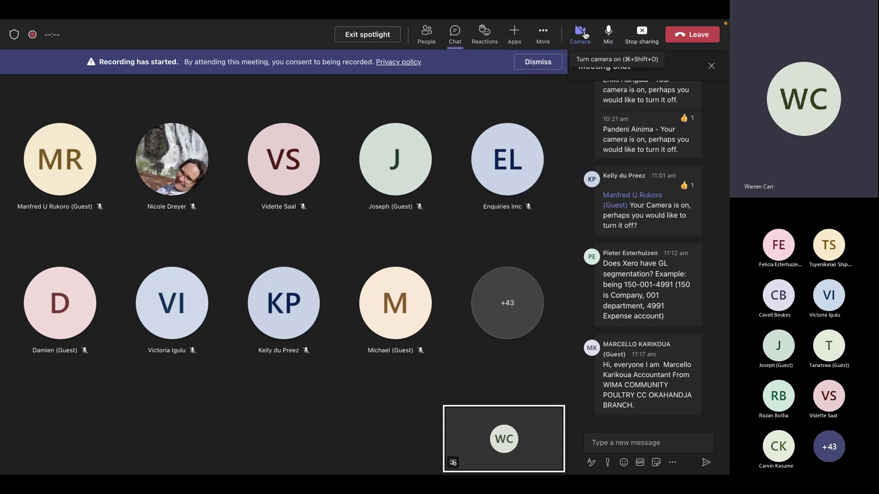
click(585, 34)
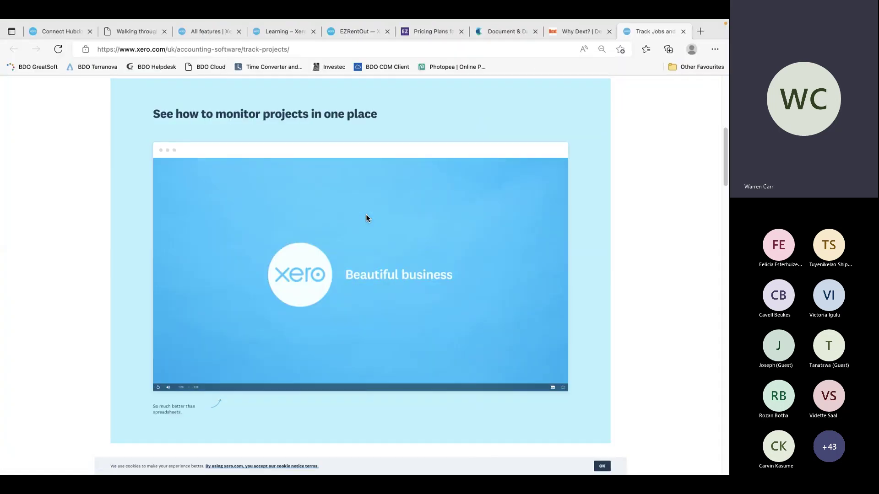
Switch to the Hubdoc tab and go to the Demo Company dashboard
click(76, 31)
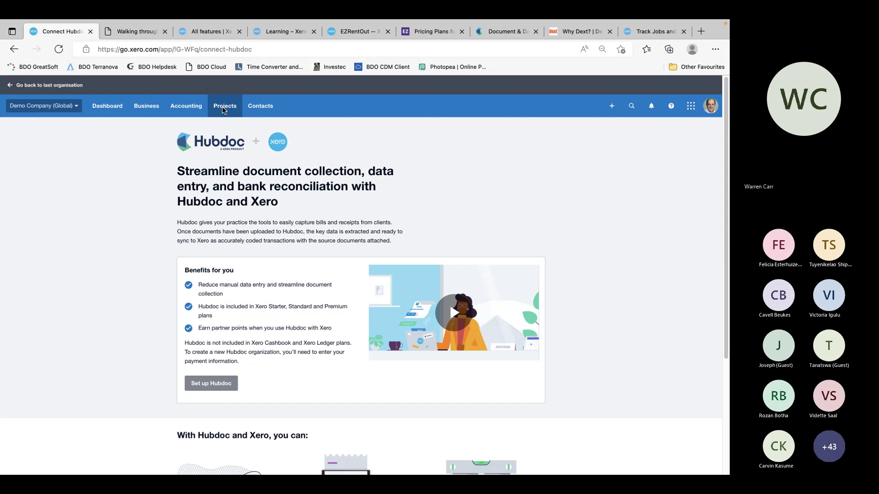
click(188, 107)
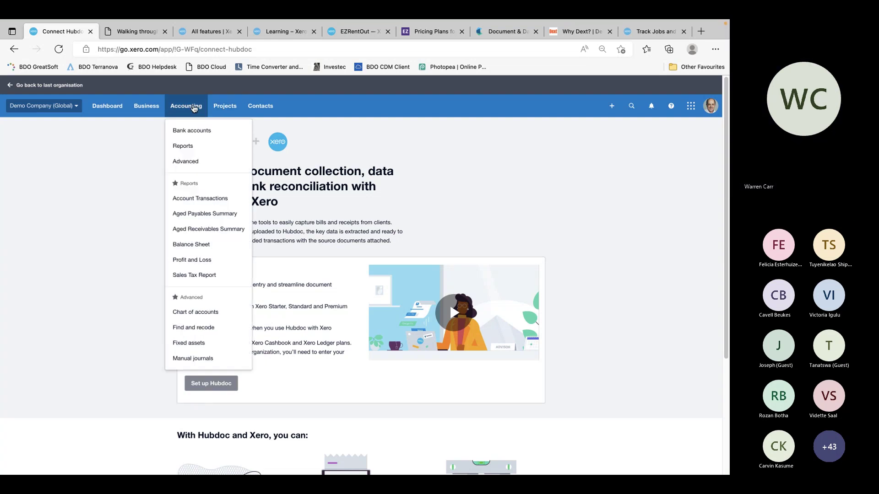
click(224, 109)
click(224, 109)
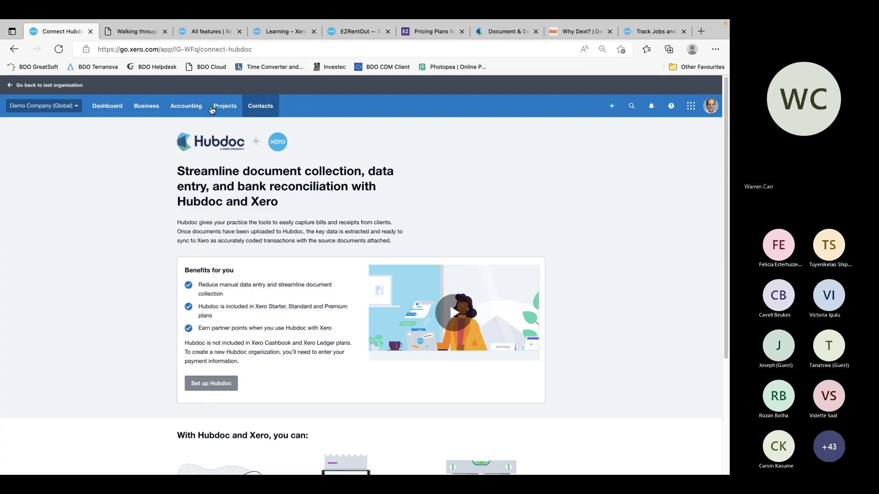
click(145, 108)
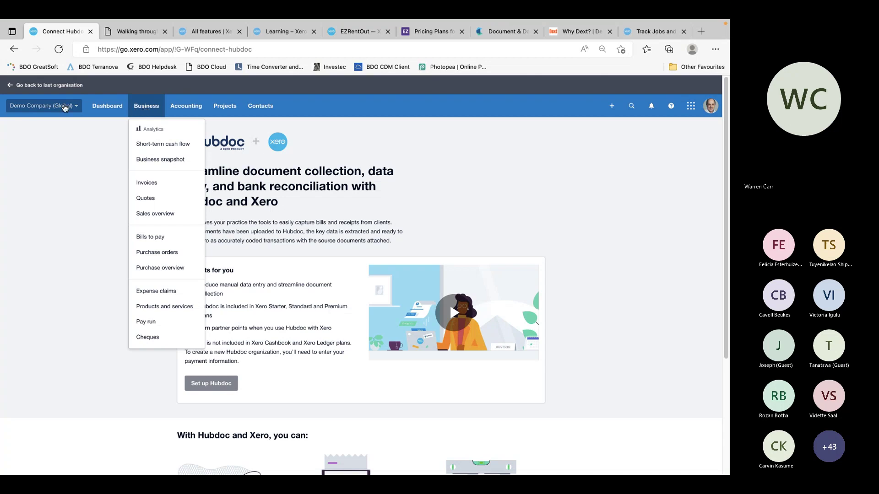
click(105, 109)
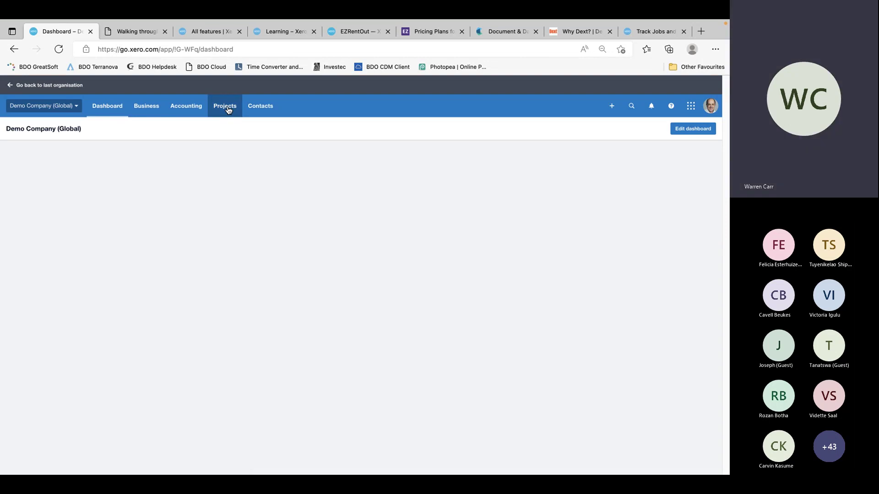
Open the Reports page from the Accounting menu
click(227, 108)
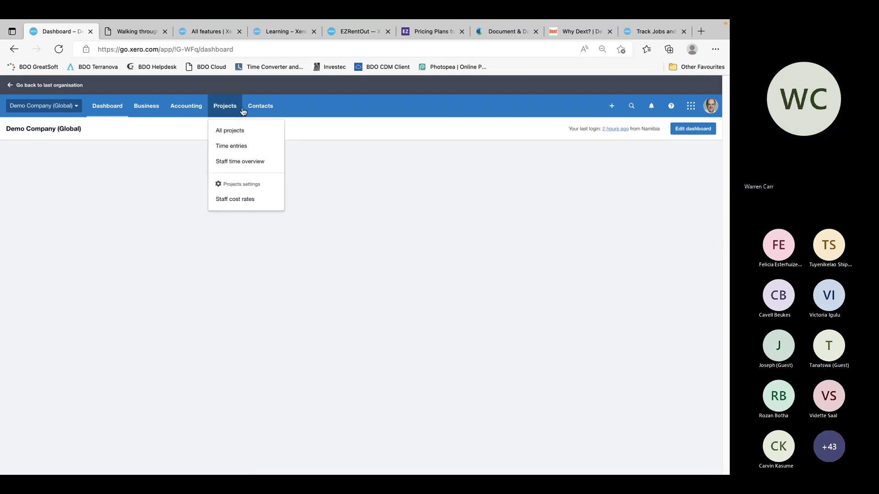
click(257, 108)
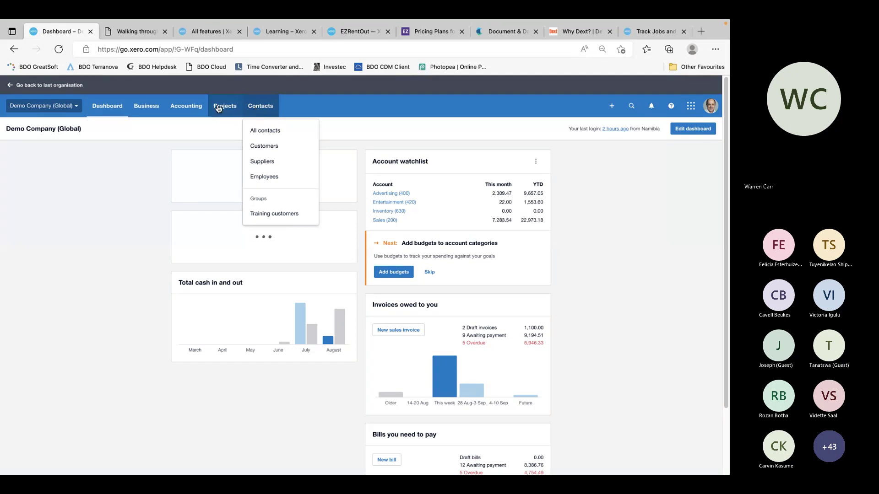
click(194, 108)
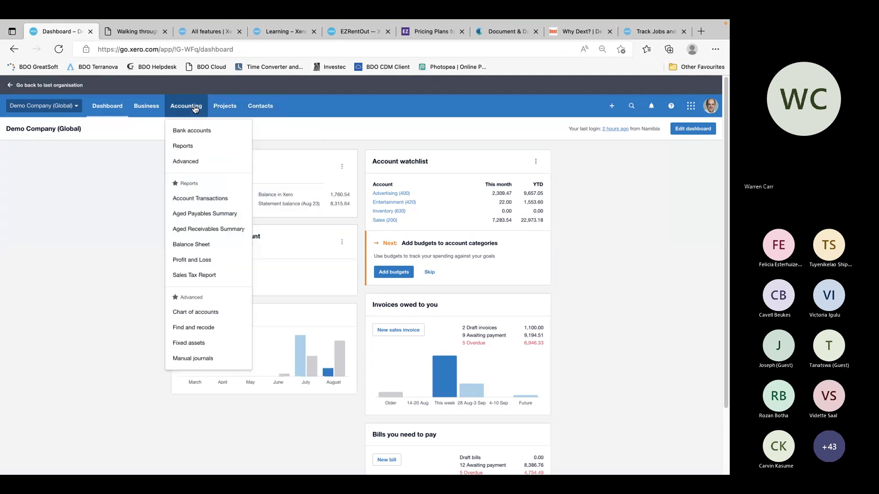
click(194, 144)
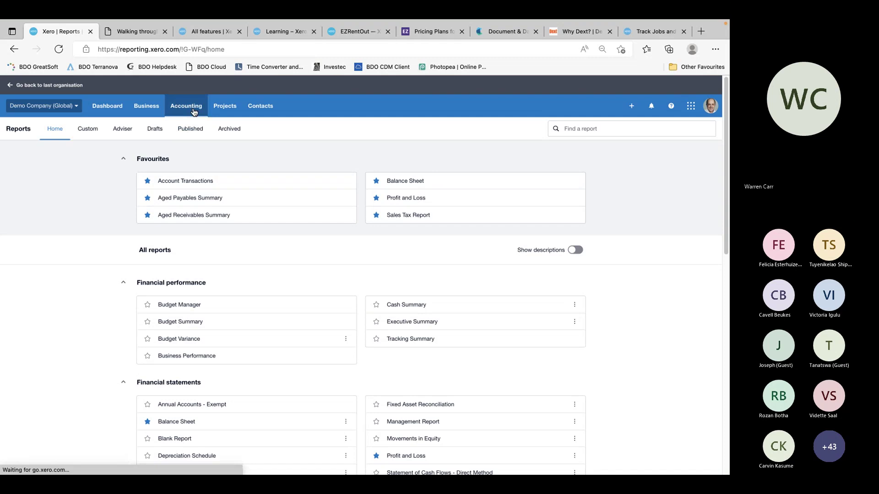
Open Tracking categories from Accounting > Advanced to see the Region category and its options
click(194, 107)
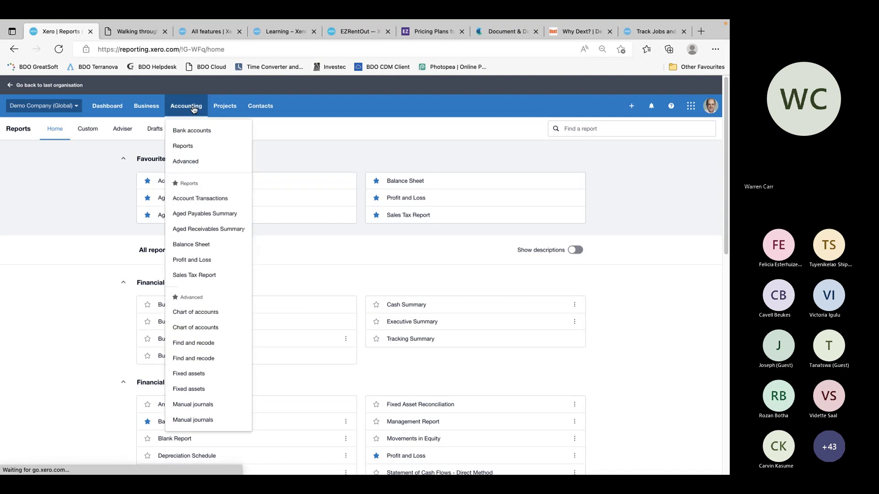
click(185, 160)
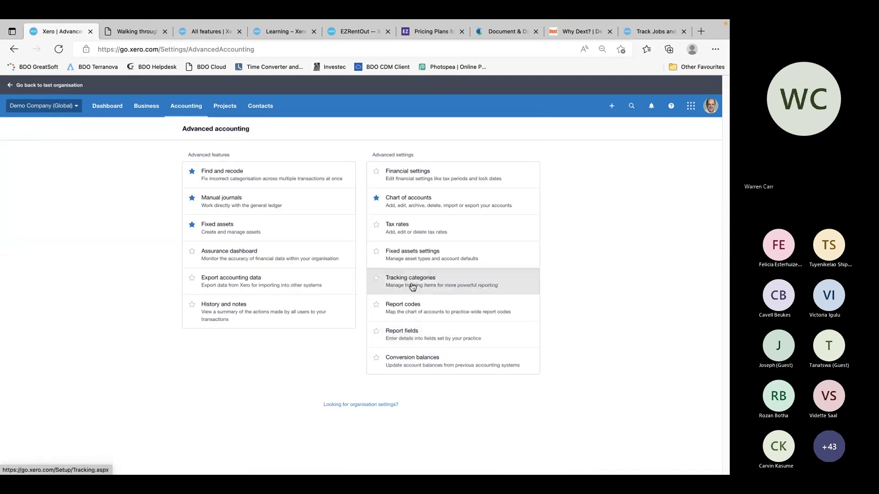
click(412, 287)
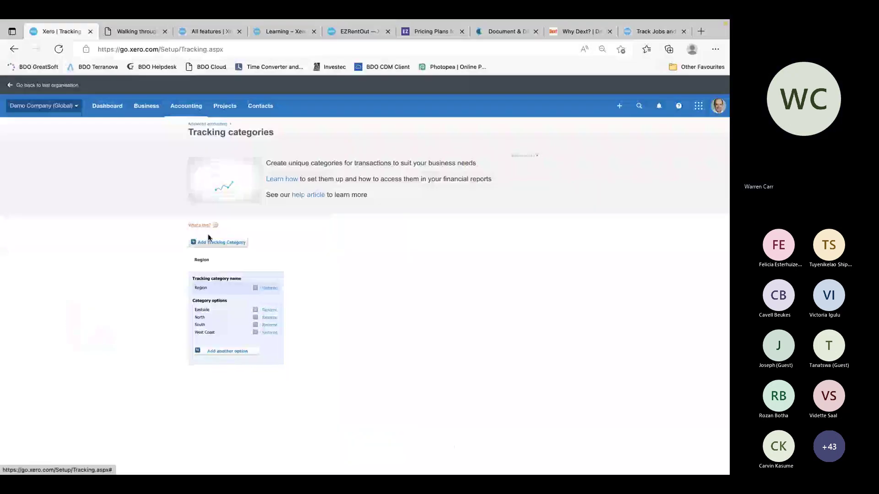
Rename the Region tracking category to Company
click(274, 288)
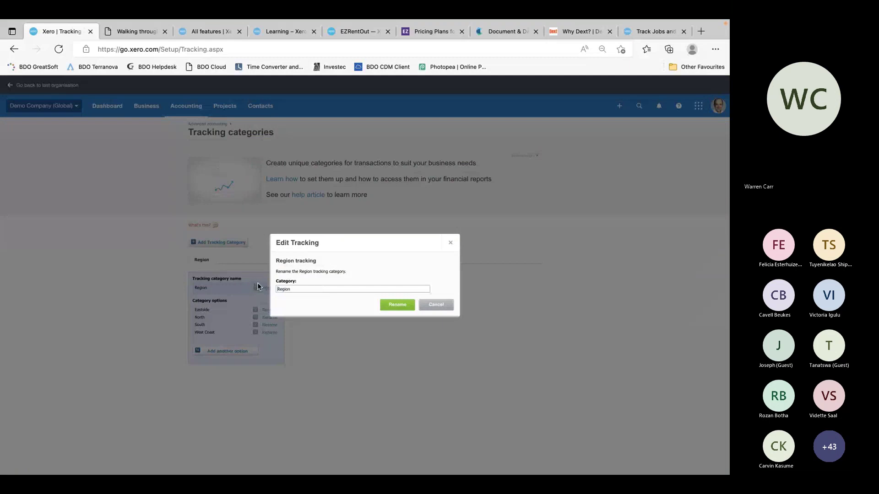
drag(300, 290, 260, 287)
key(ctrl+Right)
key(ctrl+Right)
key(ctrl+Right)
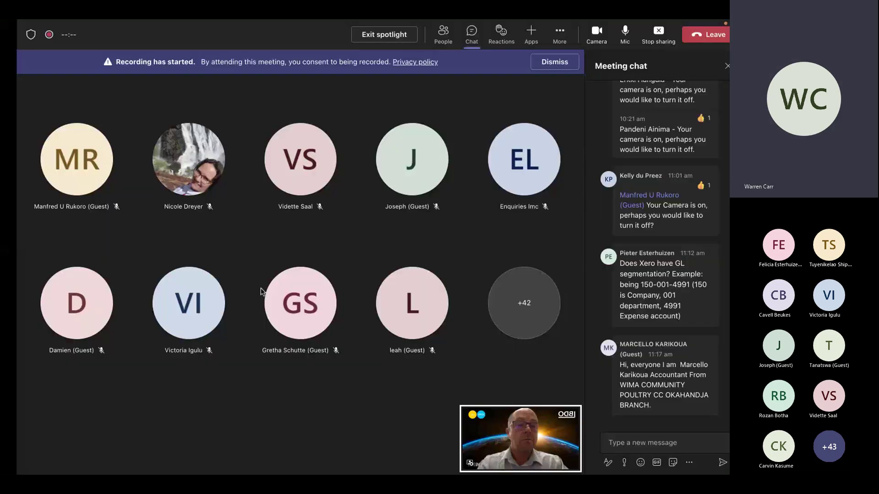
key(ctrl+Left)
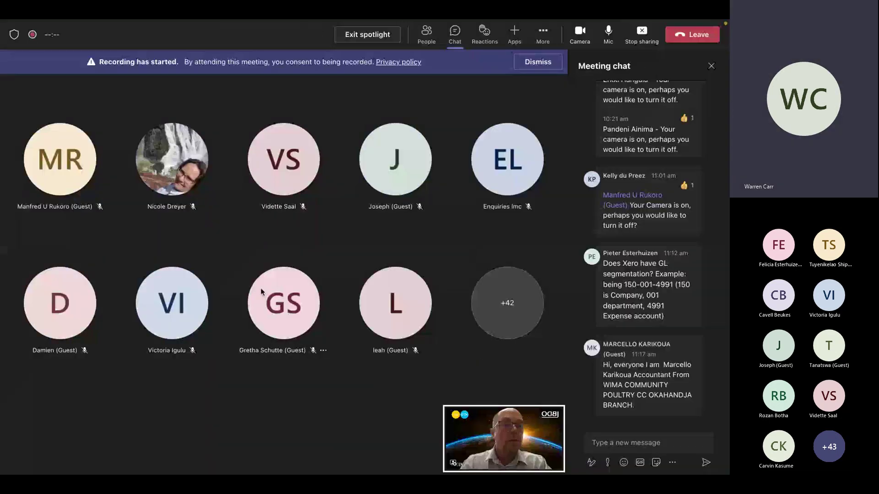
key(ctrl+Left)
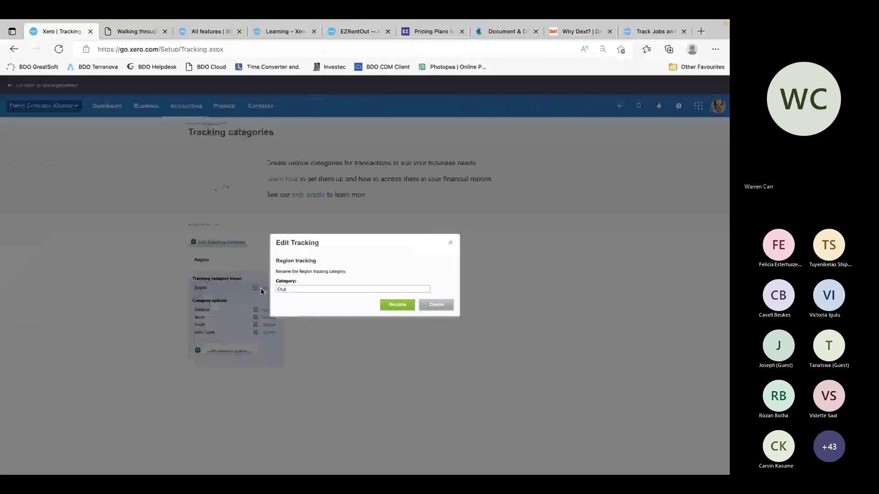
key(BackSpace)
key(BackSpace)
text(ny)
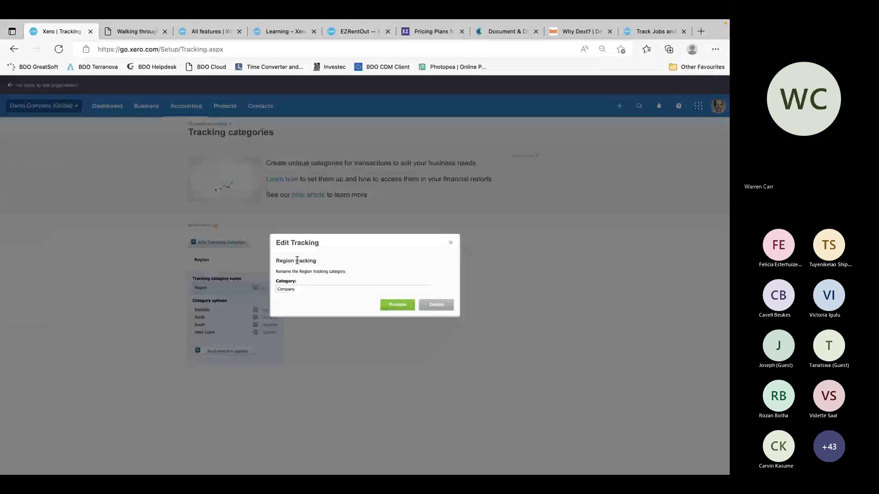
key(Return)
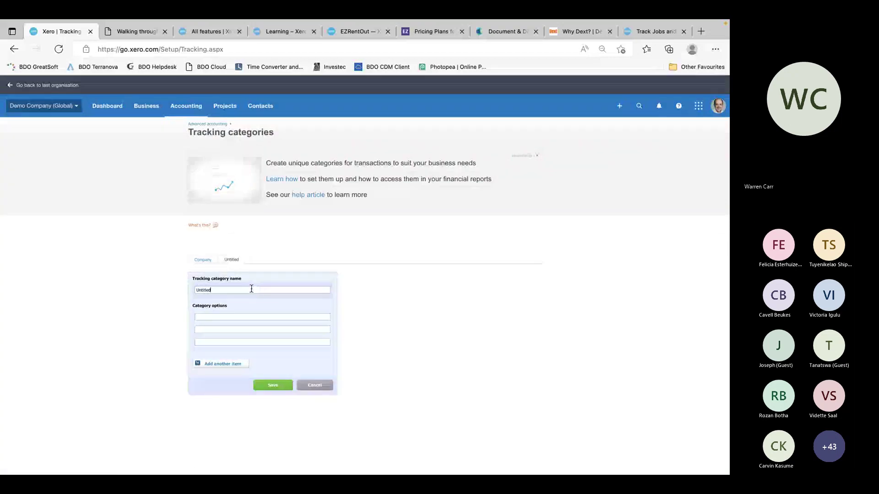
Save a Department category with options Department 1 and Department 2, then view Company
triple_click(257, 289)
text(Department)
text(Depart)
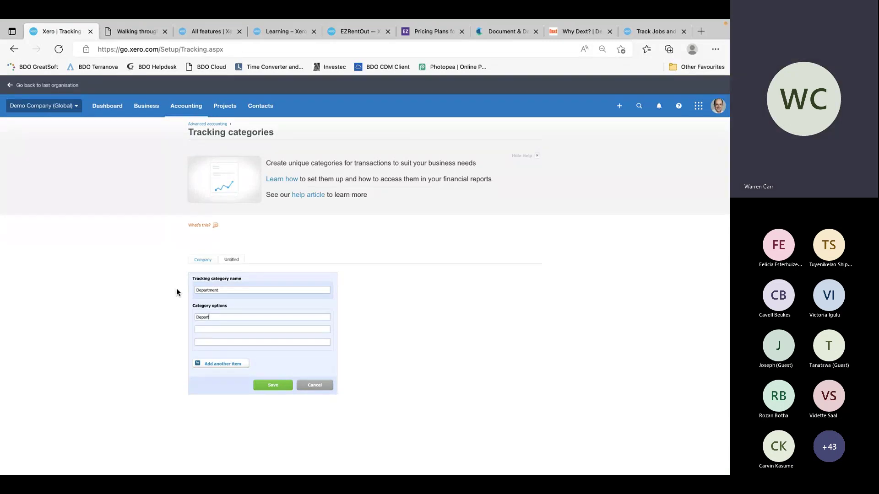
text(ment 1)
key(Tab)
text(D)
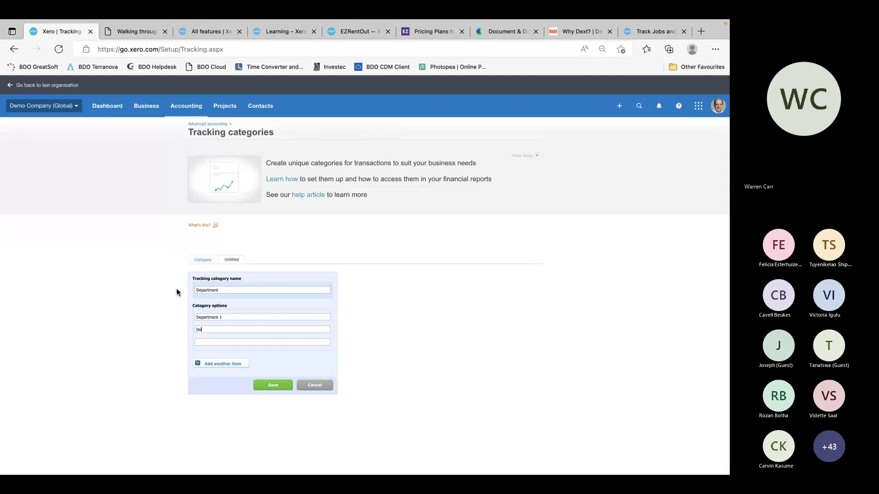
text(epartment2)
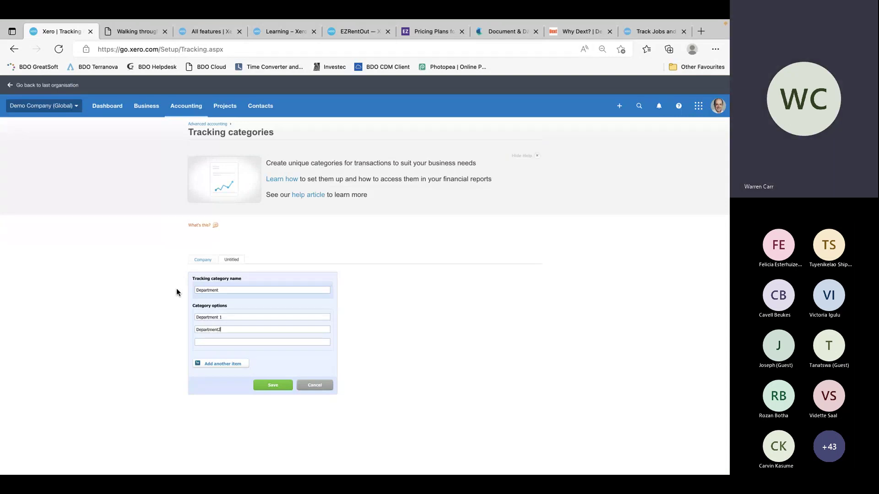
key(BackSpace)
text(2)
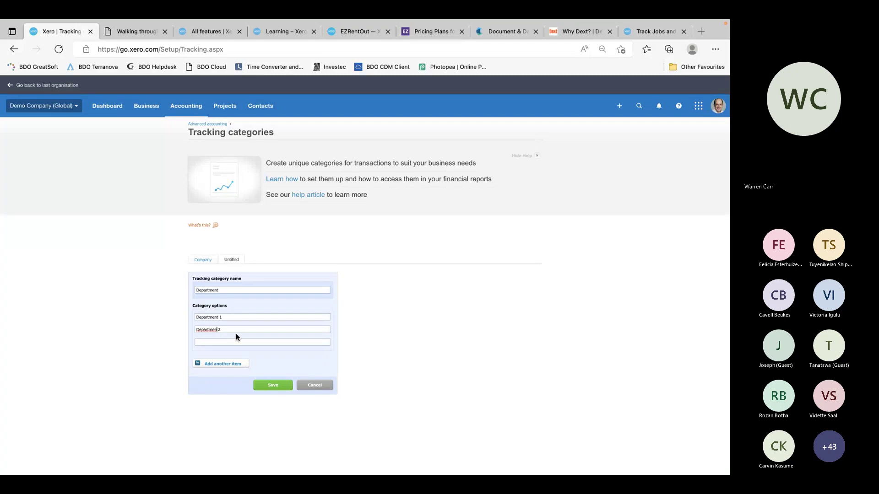
click(270, 386)
click(203, 260)
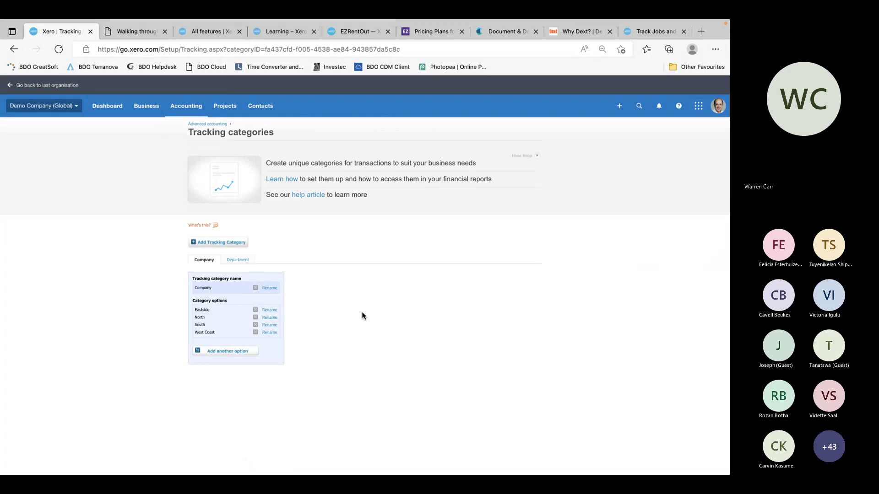
Switch desktops to check the Teams meeting, then return to Xero's Tracking categories page
key(ctrl+Right)
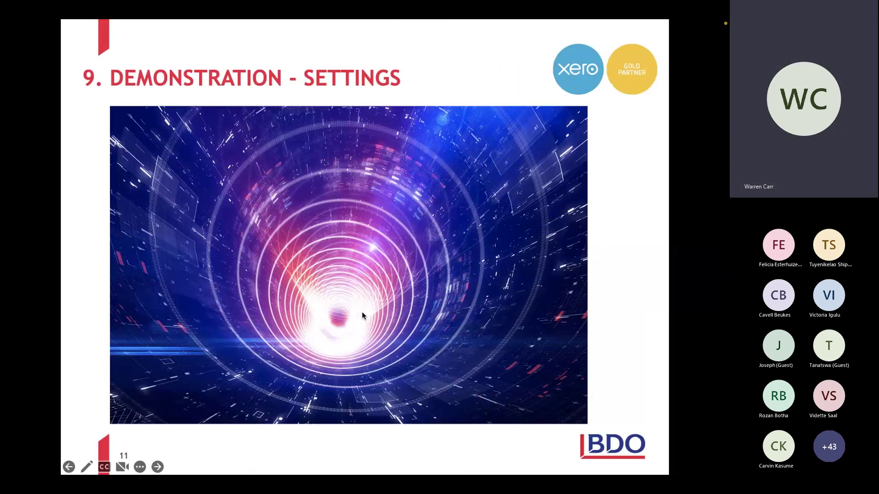
key(ctrl+Right)
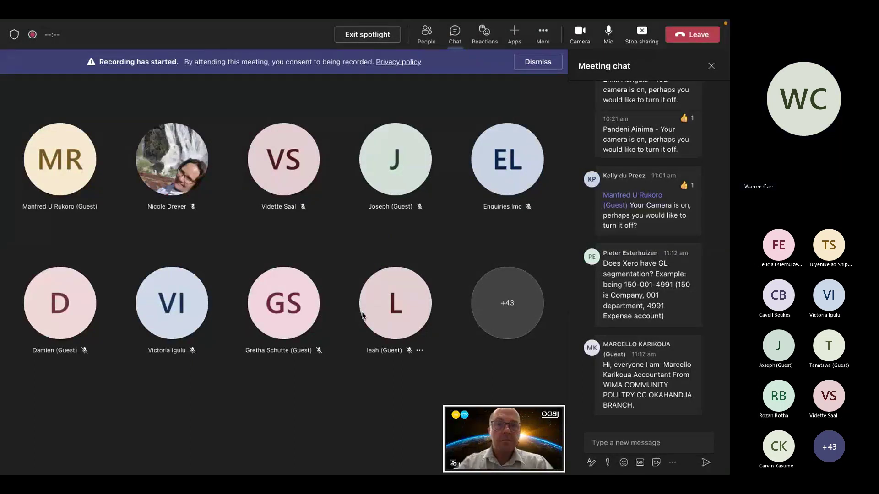
key(ctrl+Left)
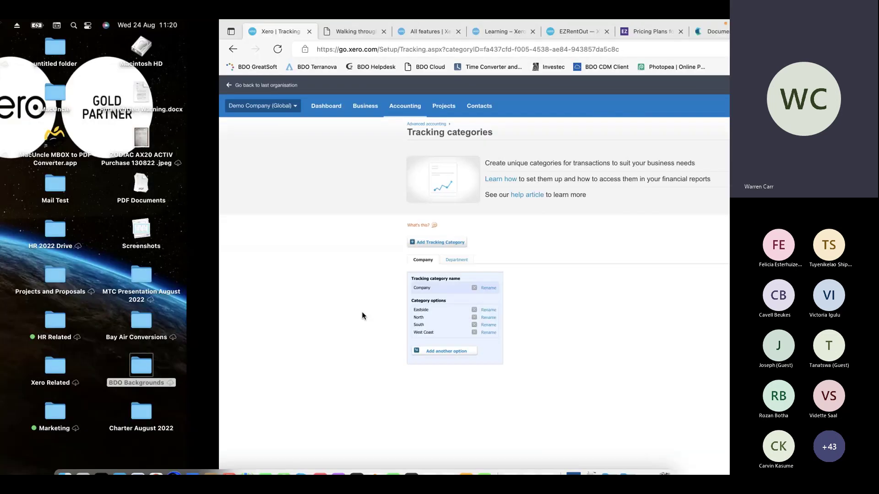
key(ctrl+Right)
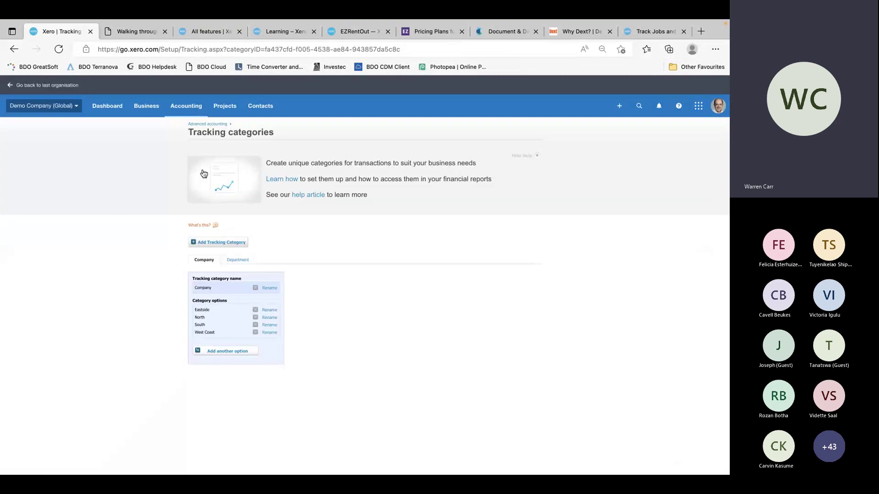
Browse the Chart of accounts, then go to Business > Bills to pay
click(185, 105)
click(193, 311)
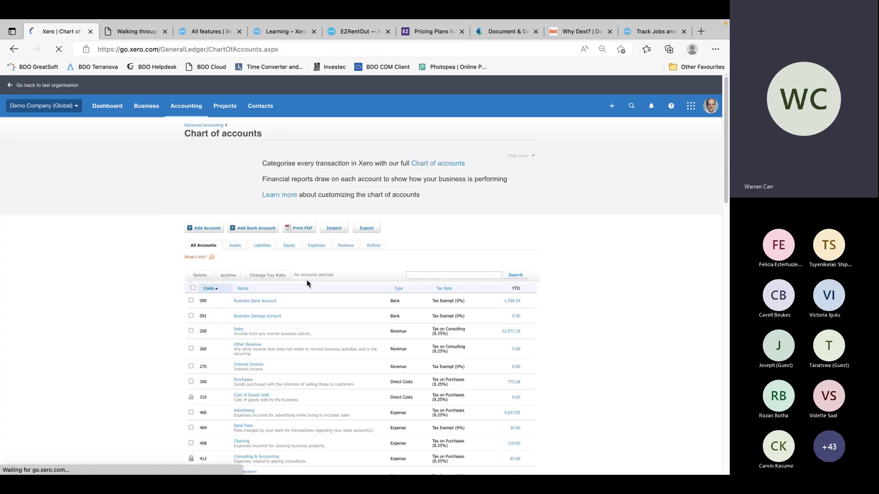
scroll(273, 429, down, 4)
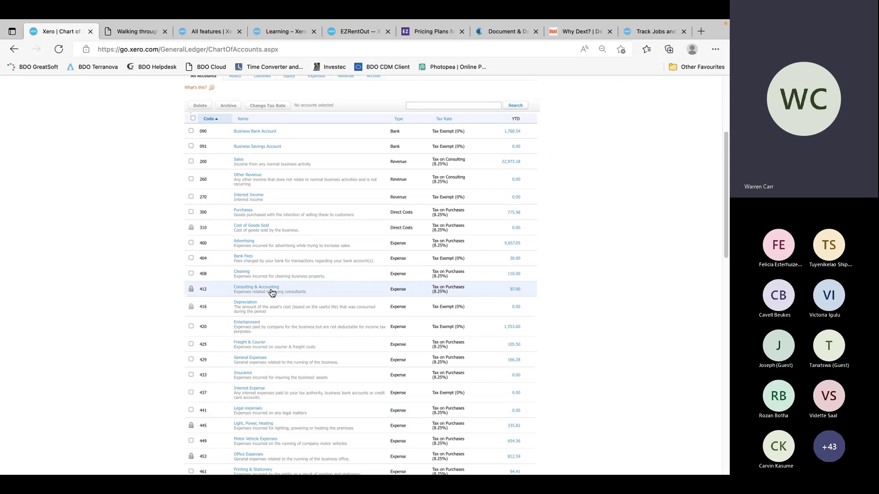
scroll(140, 236, up, 4)
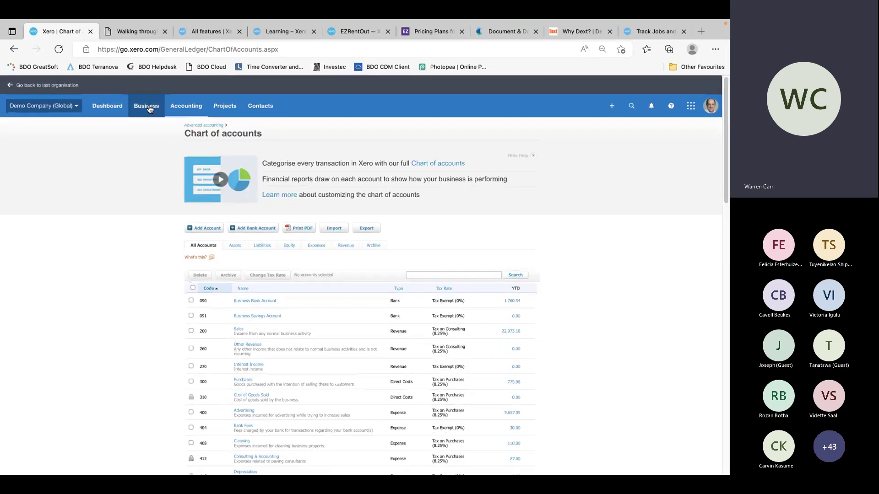
click(147, 106)
click(147, 234)
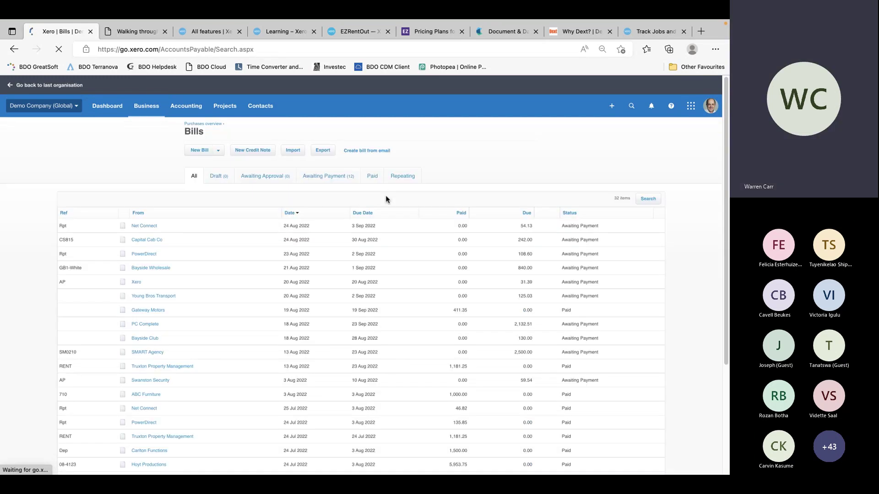
Start a new bill from the supplier contact, due 31 Aug, reference Test
click(204, 151)
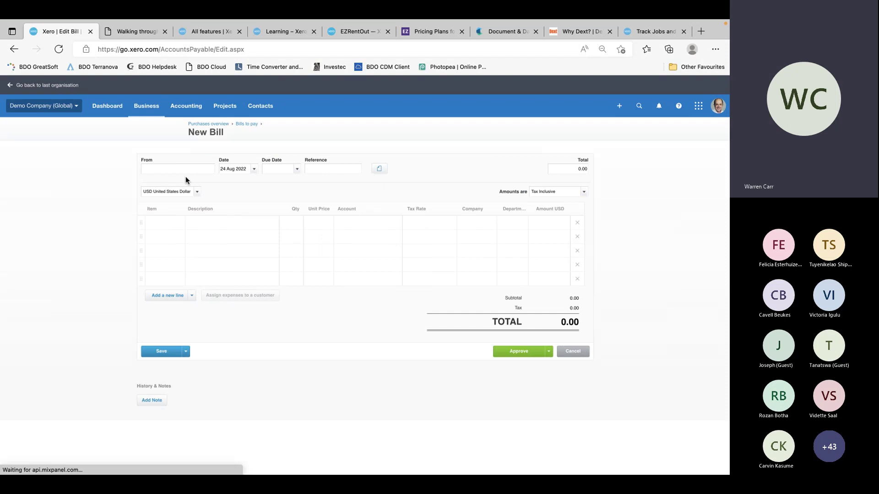
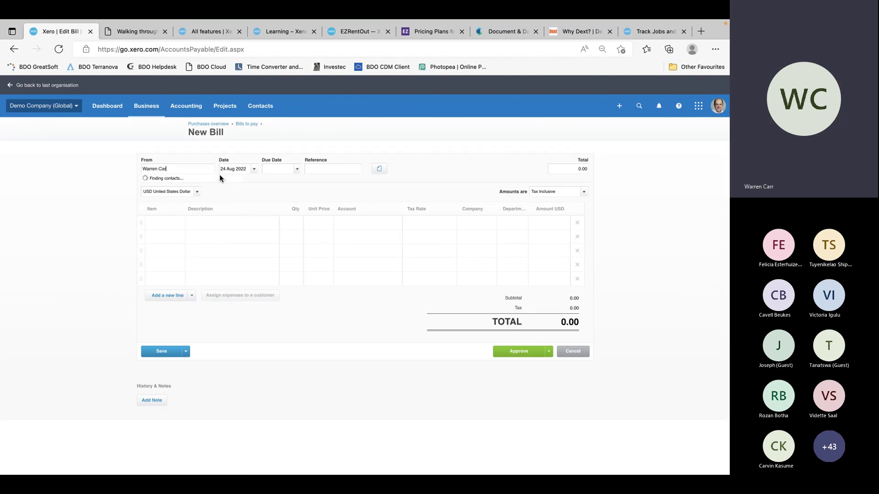
key(Tab)
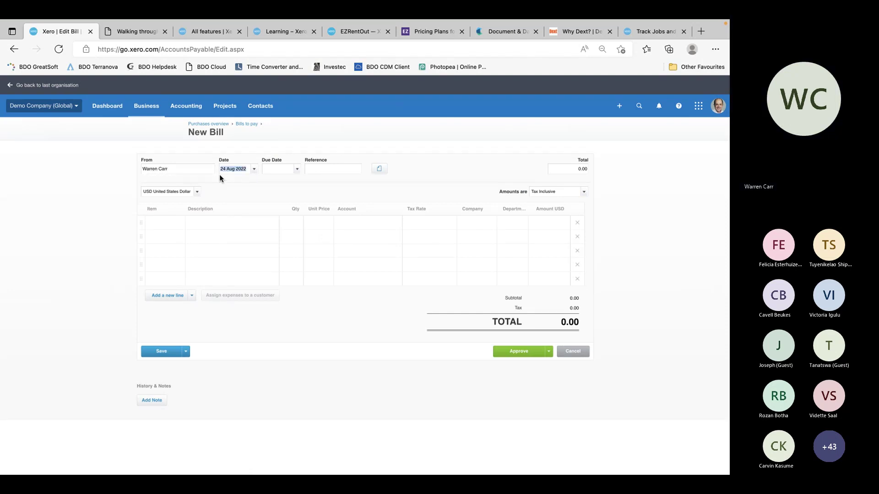
key(Tab)
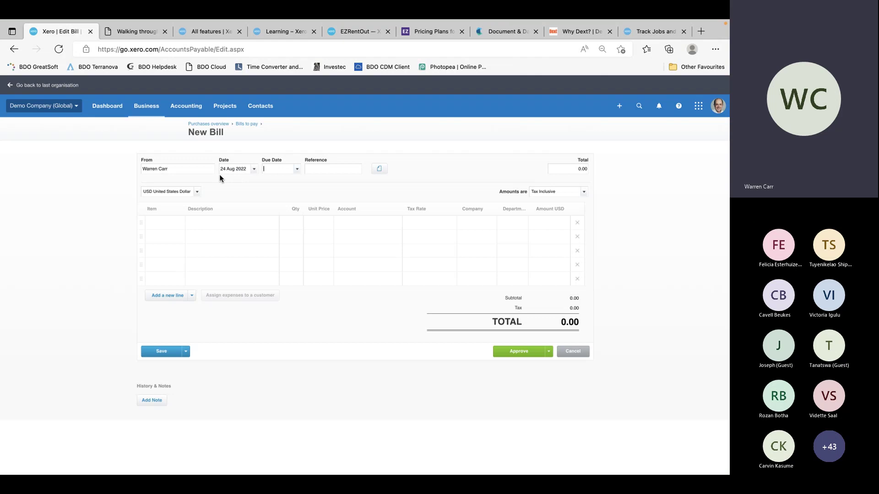
text(31 aug)
key(Tab)
text(Test)
key(Tab)
key(Tab)
key(Tab)
key(Tab)
key(Tab)
Add a 100.00 DevH line coded to 408 - Cleaning, Eastside, Department 1
click(178, 227)
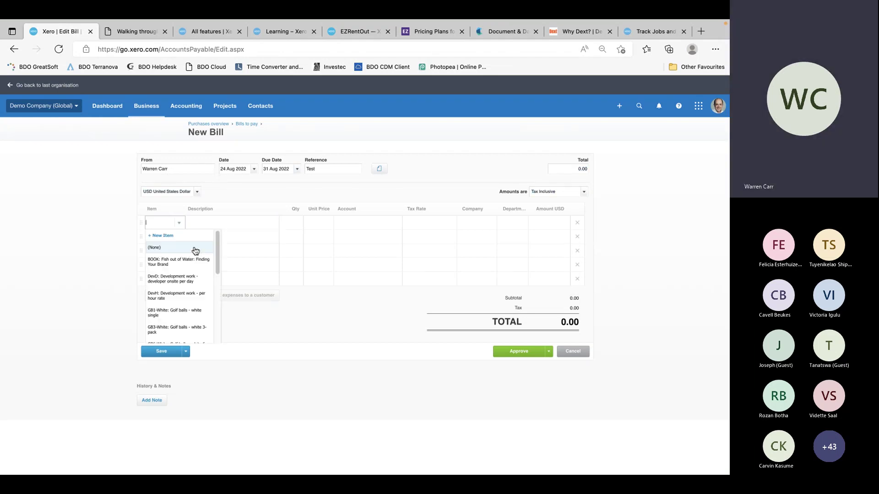
click(174, 298)
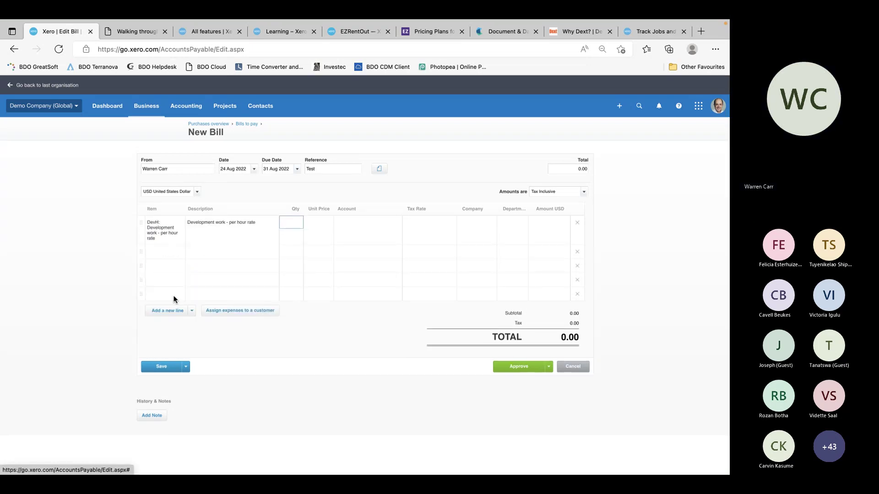
text(100)
key(Tab)
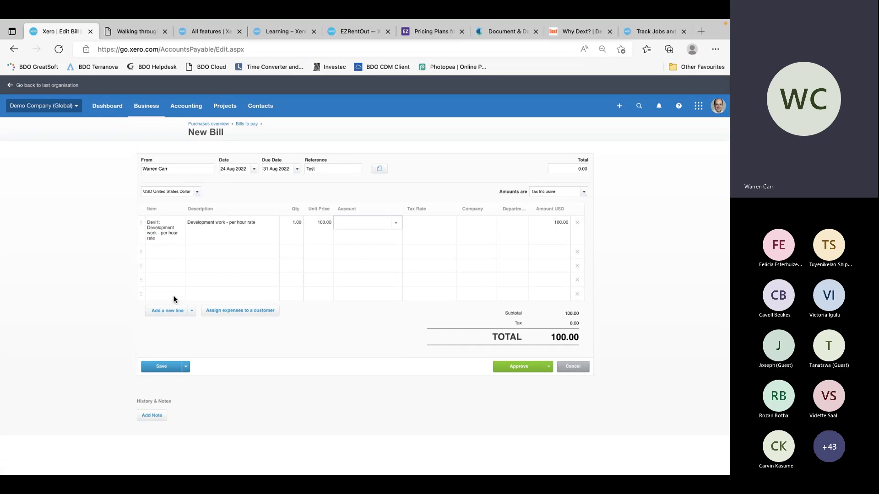
click(397, 224)
click(380, 307)
click(488, 216)
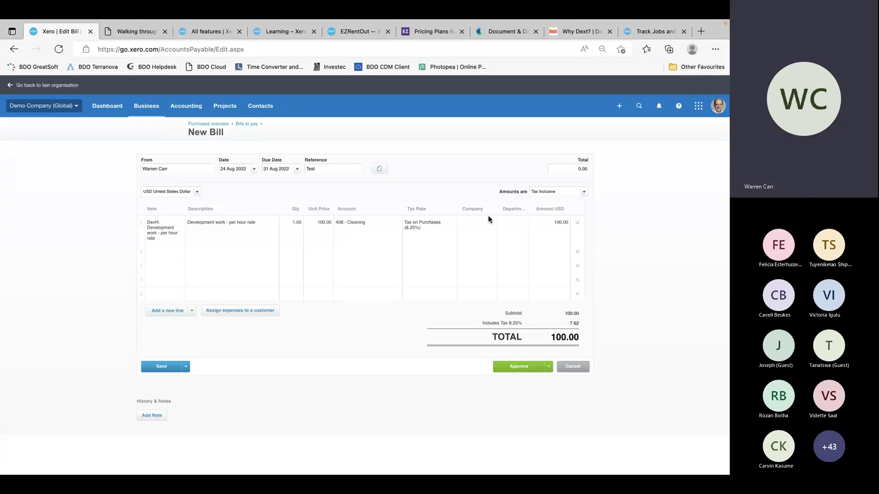
click(488, 219)
click(517, 223)
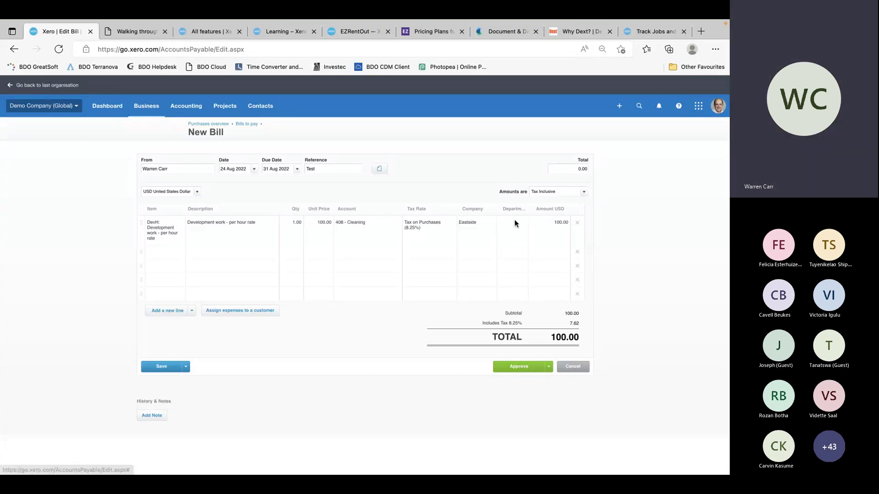
click(522, 224)
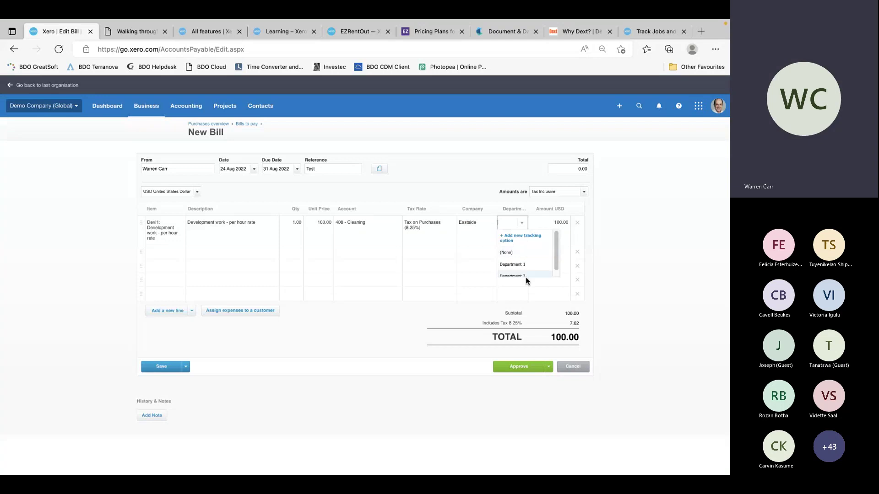
click(526, 268)
click(566, 253)
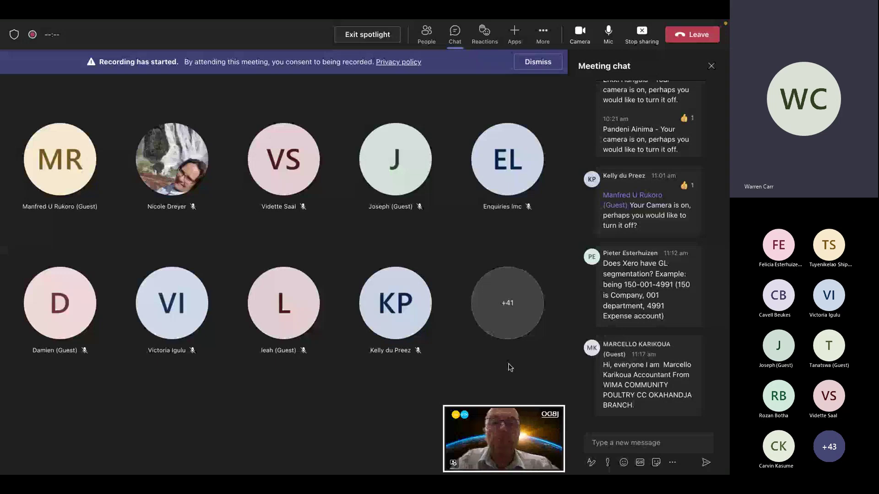
key(ctrl+Left)
key(ctrl+Left)
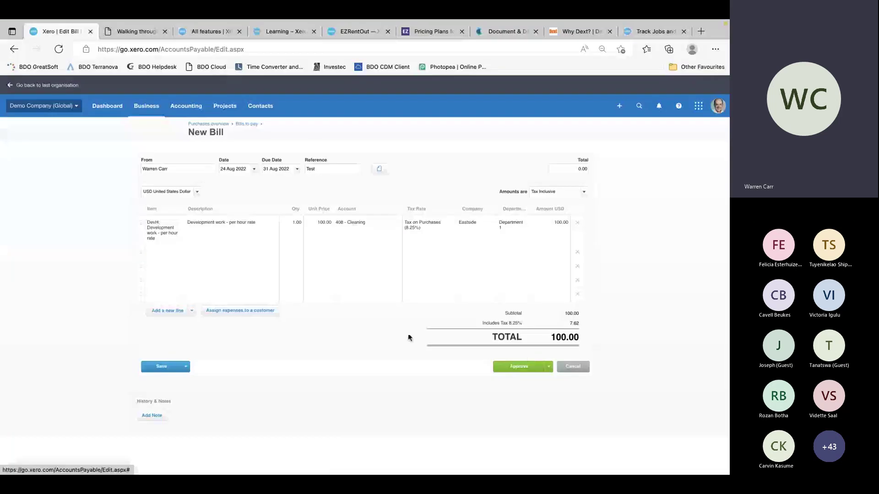
Approve the 100.00 bill and open Accounting > Reports
click(529, 368)
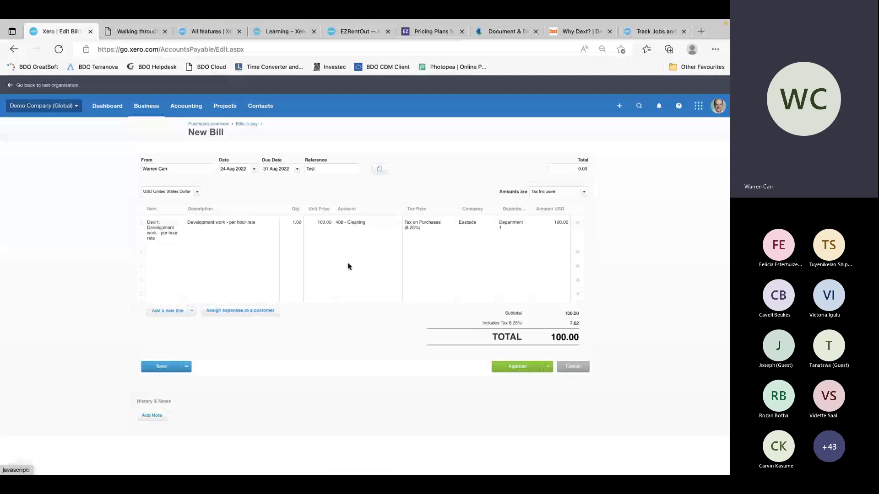
click(182, 108)
click(183, 146)
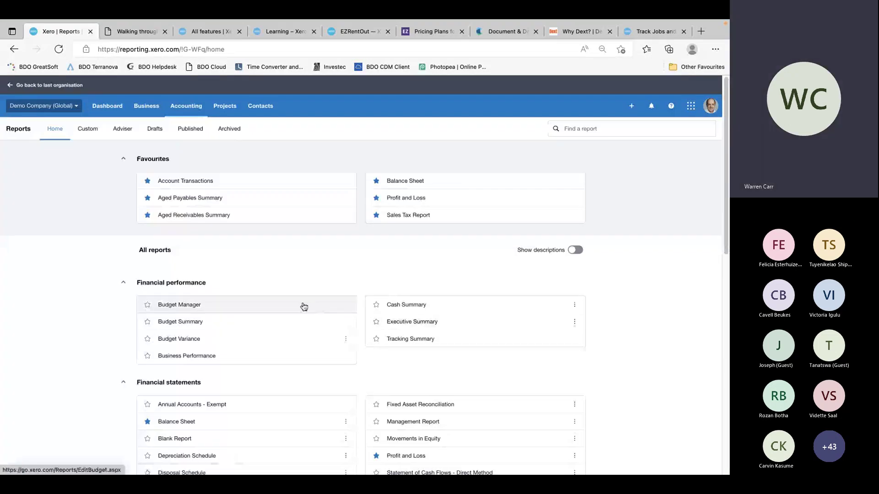
Open the Profit and Loss report under Financial statements, covering 1–31 Aug 2022
scroll(294, 379, down, 1)
scroll(294, 379, down, 1)
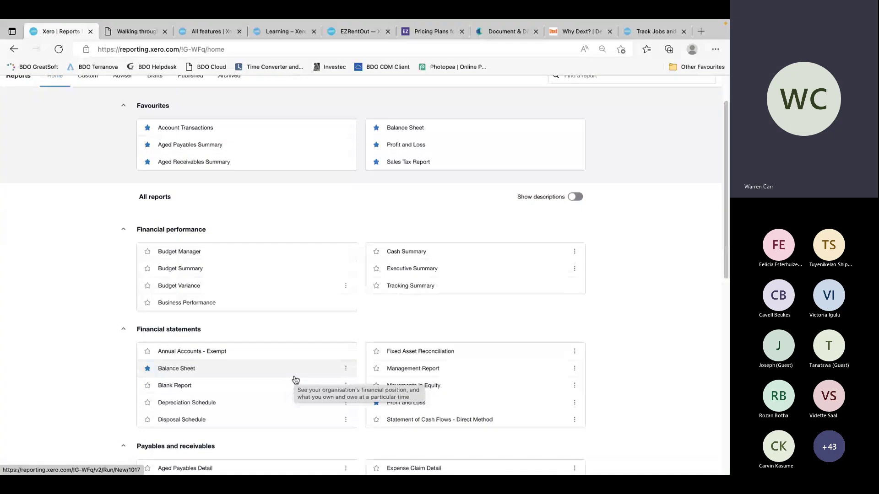
scroll(295, 380, down, 1)
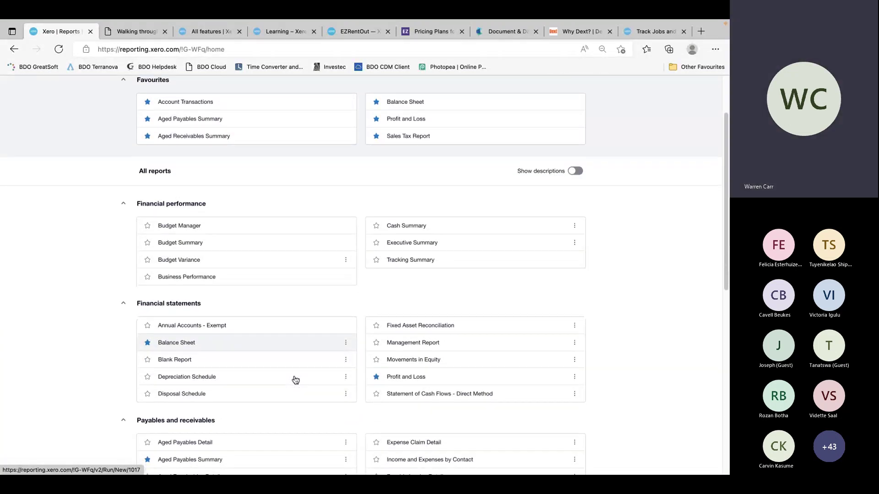
scroll(295, 380, down, 1)
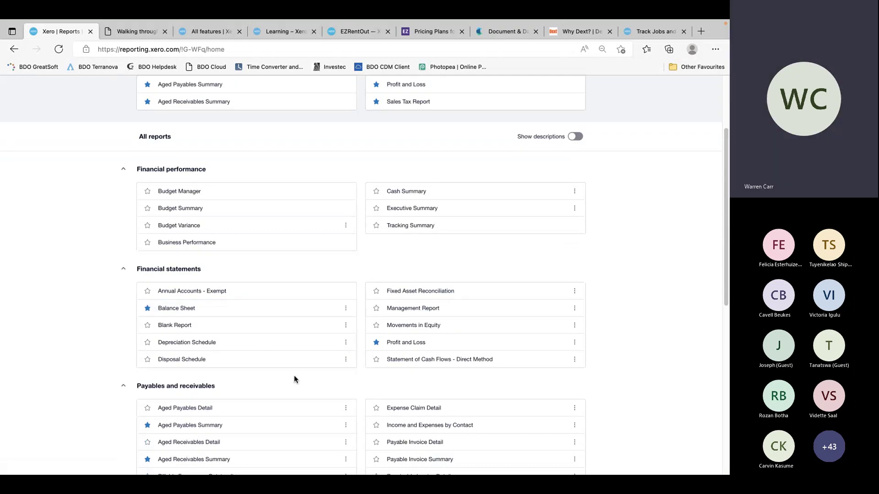
scroll(295, 380, down, 3)
click(415, 299)
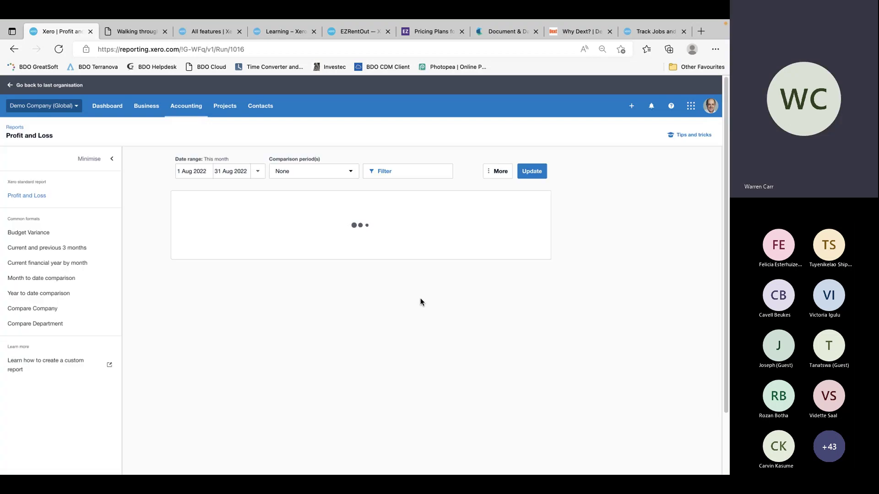
click(366, 174)
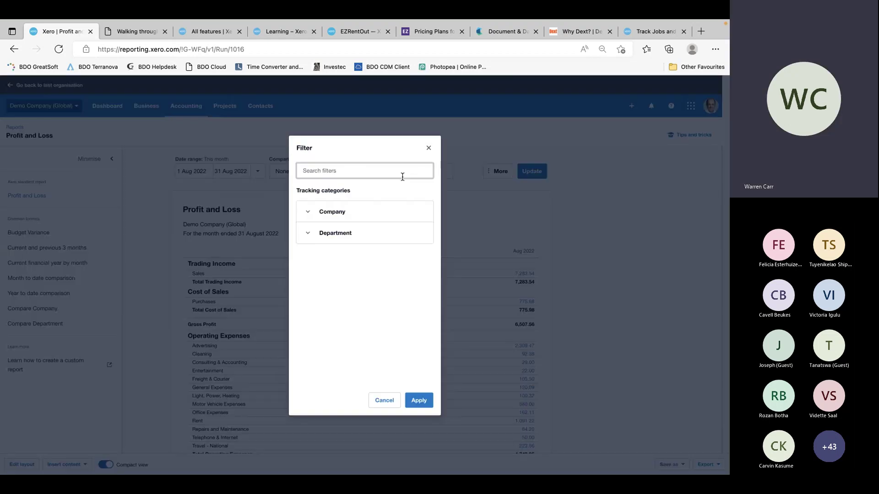
click(309, 212)
click(307, 248)
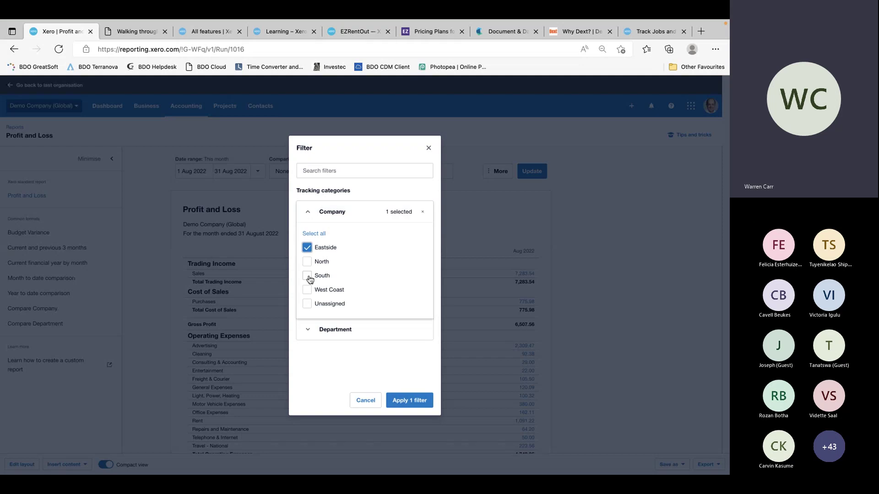
click(307, 276)
click(308, 331)
click(307, 365)
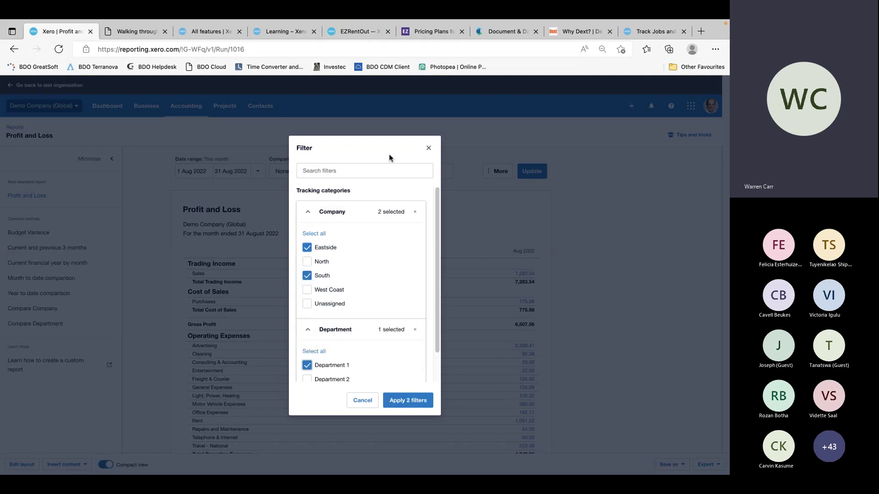
click(361, 401)
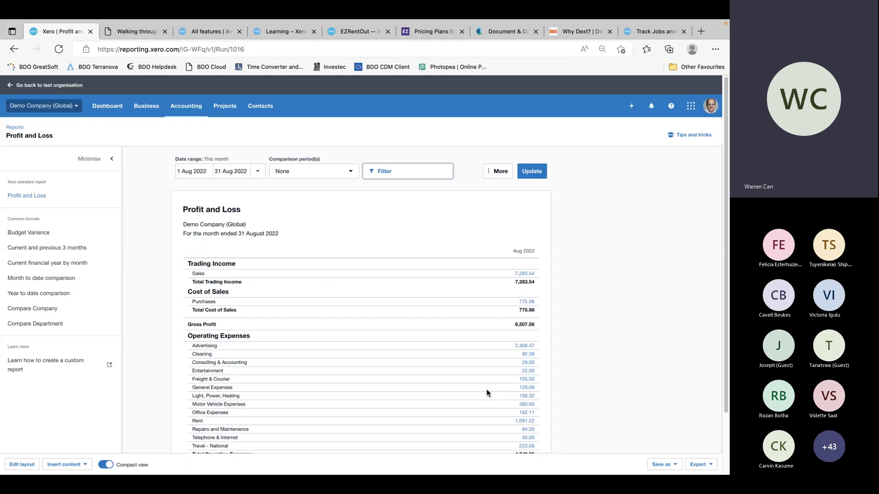
key(alt+Tab)
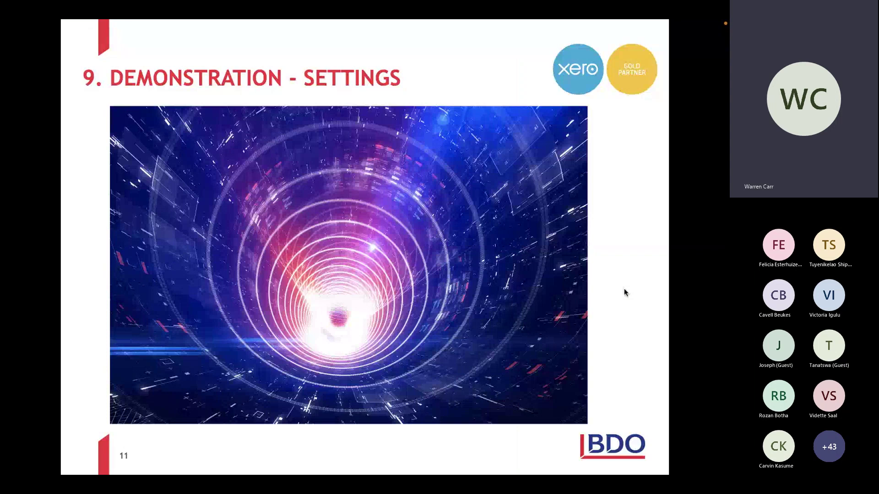
key(ctrl+Right)
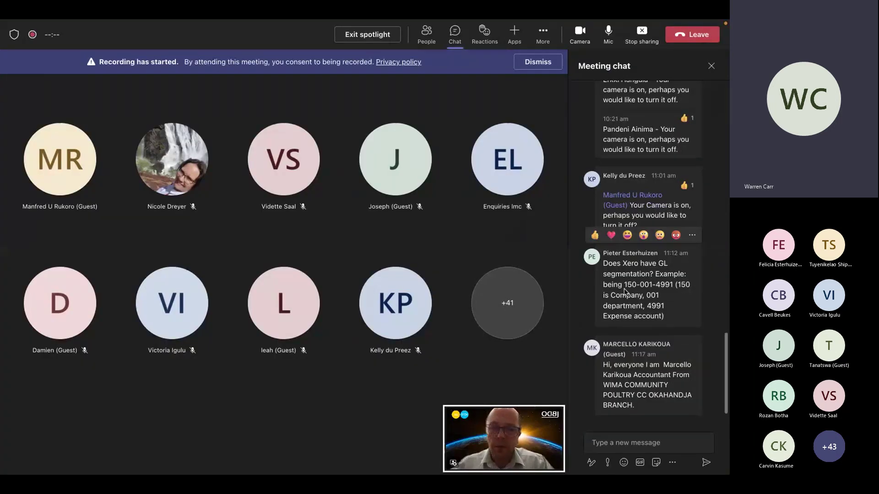
key(ctrl+Left)
key(ctrl+Left)
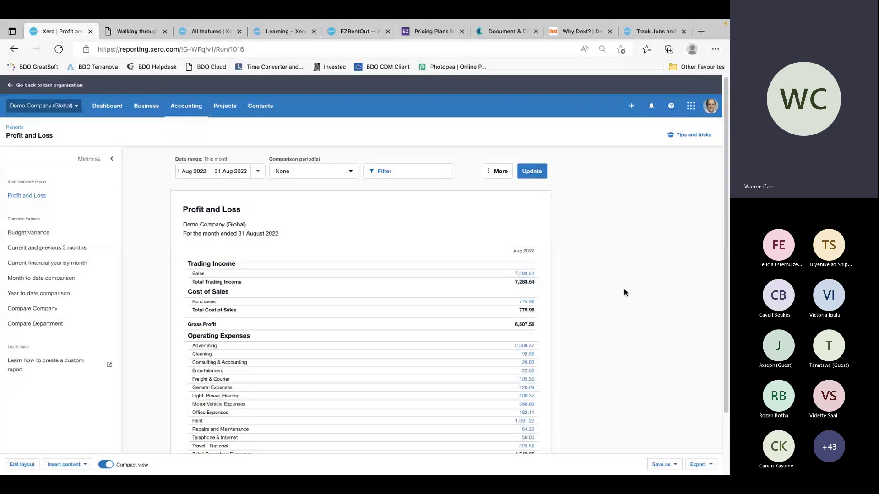
Return to the Demo Company (Global) dashboard from the Dashboard tab
click(107, 106)
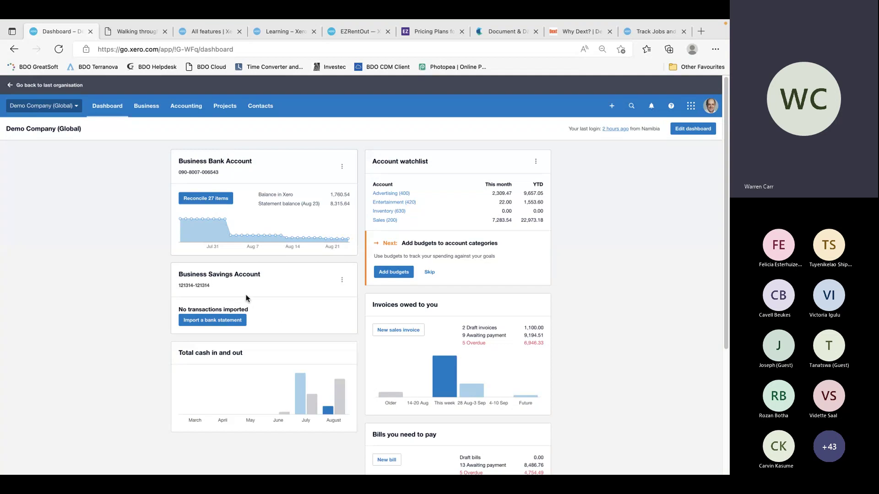
Hide the Business Savings Account card and move Business Bank Account below Total cash in and out
click(343, 282)
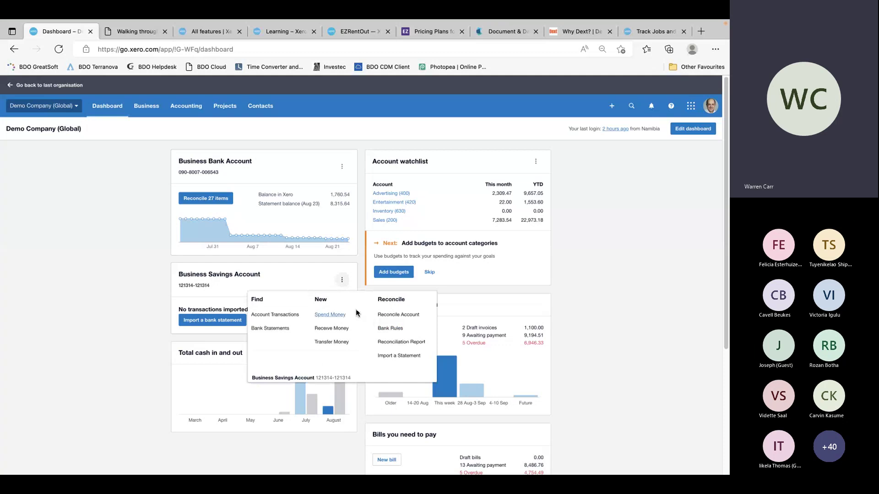
click(597, 280)
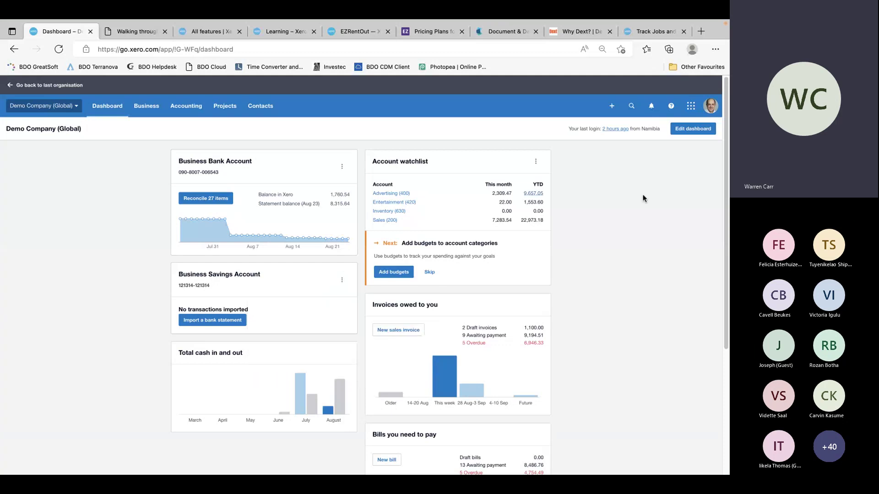
click(700, 131)
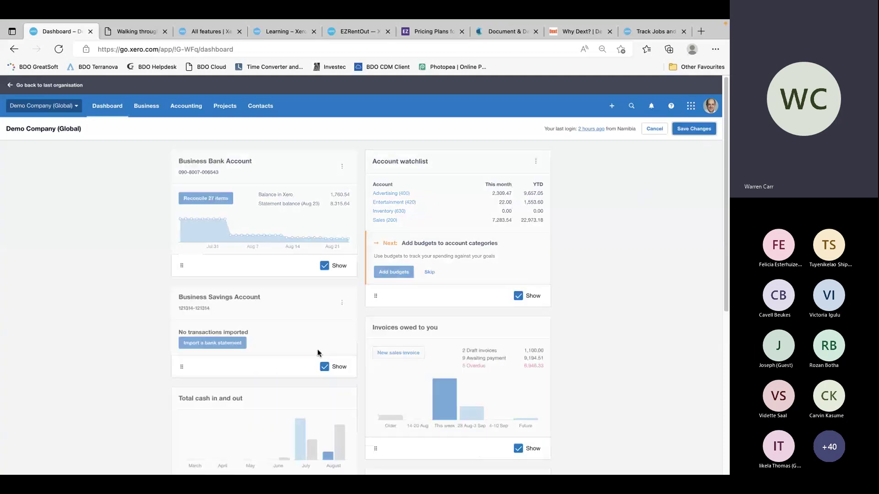
click(325, 366)
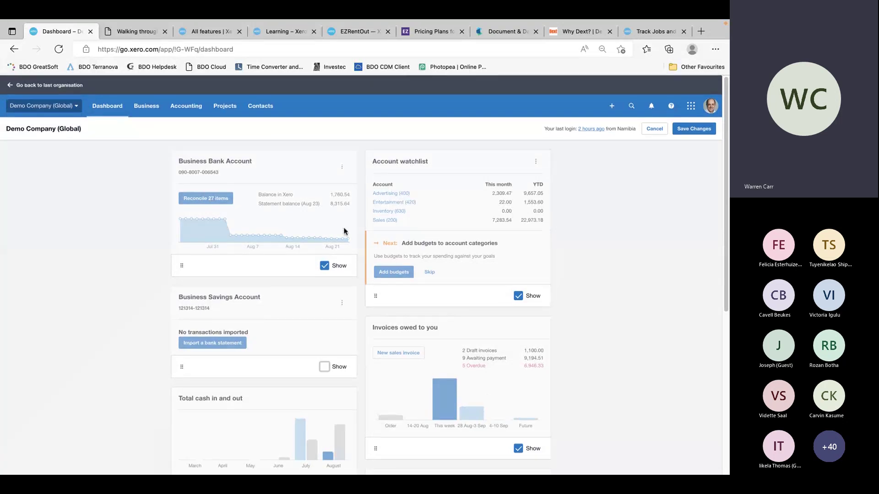
drag(315, 167, 258, 406)
click(695, 132)
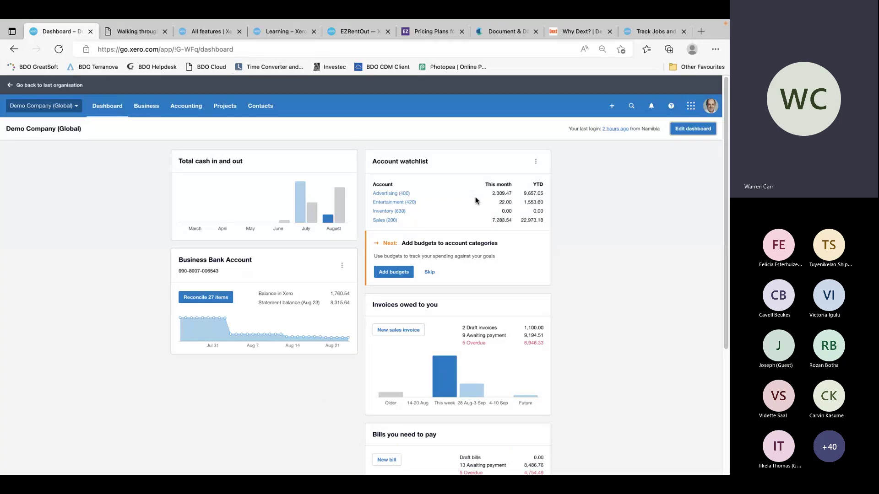
View the invoices awaiting payment that are due this week
scroll(475, 200, down, 4)
scroll(476, 198, up, 3)
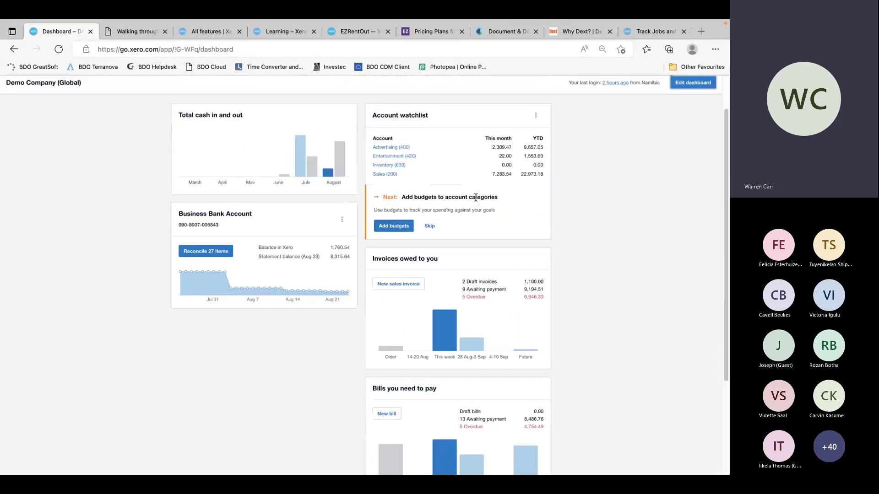
click(445, 333)
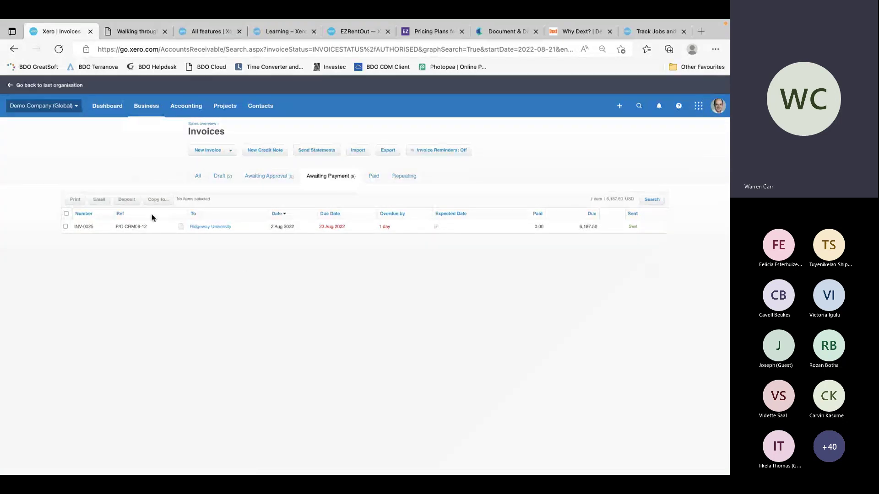
Back on the dashboard, review the Expense claims and Bills you need to pay widgets
click(99, 112)
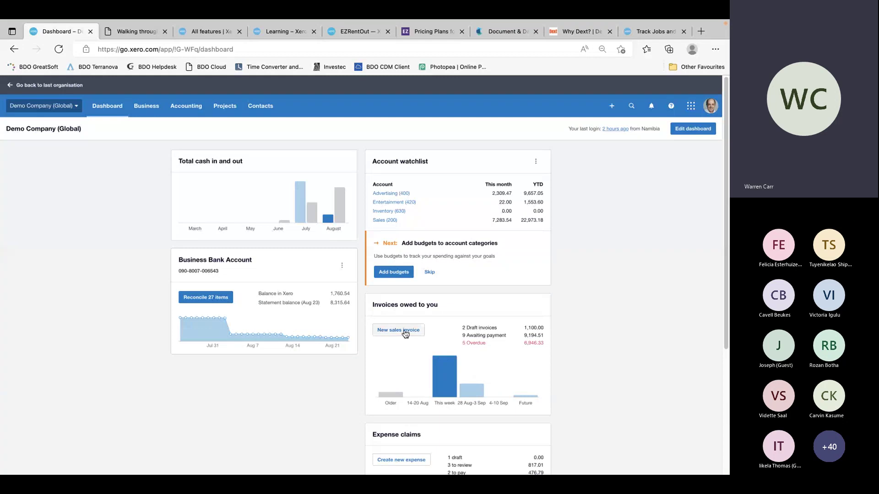
scroll(625, 339, down, 5)
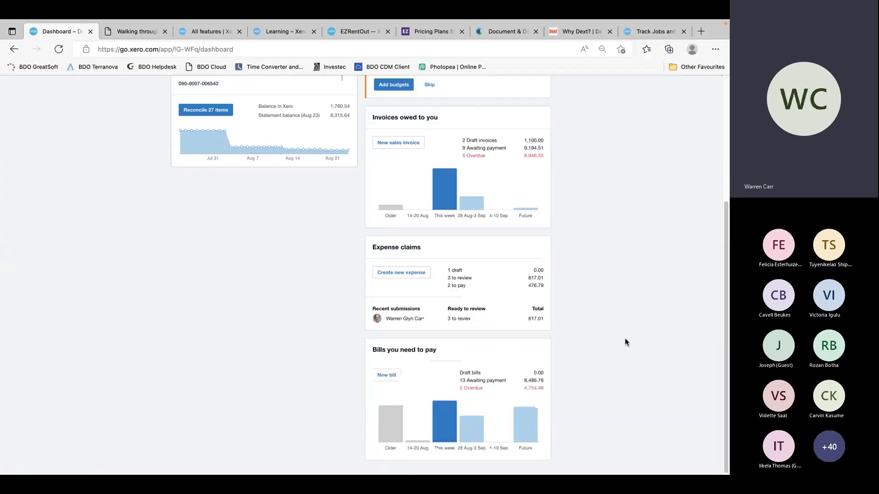
scroll(625, 342, up, 1)
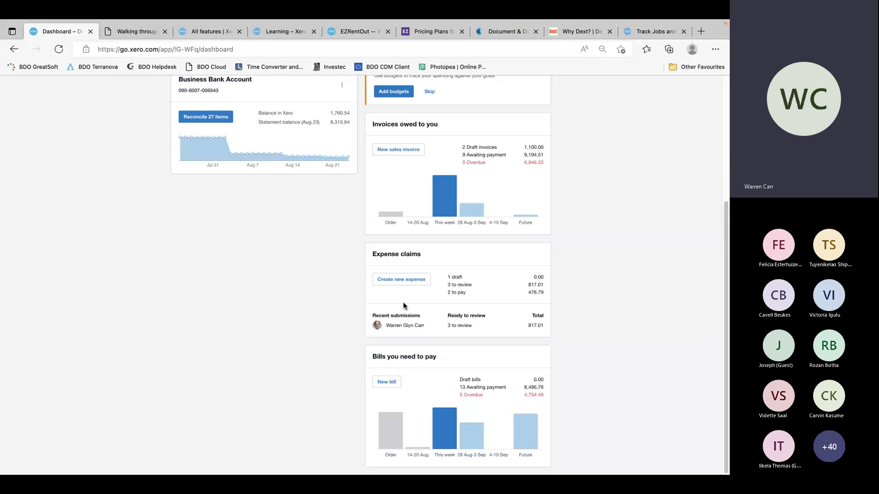
Open a blank New Bill dated 24 Aug 2022, then cancel it without saving
click(379, 384)
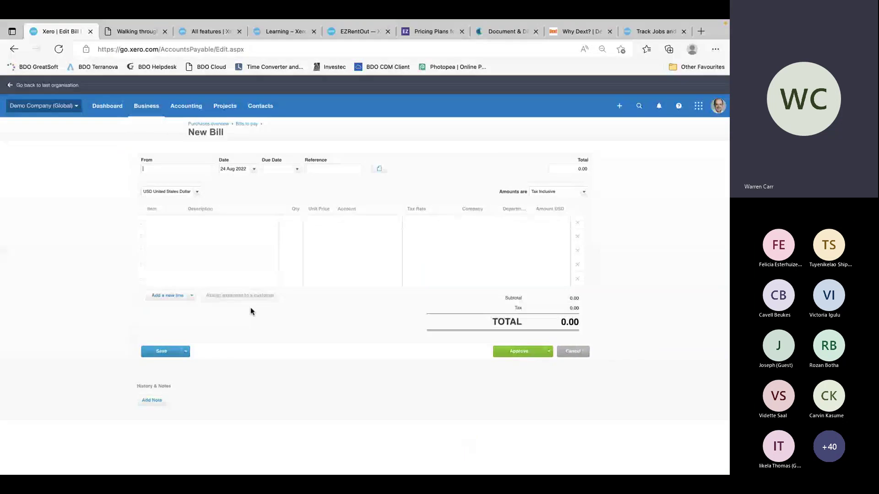
click(573, 351)
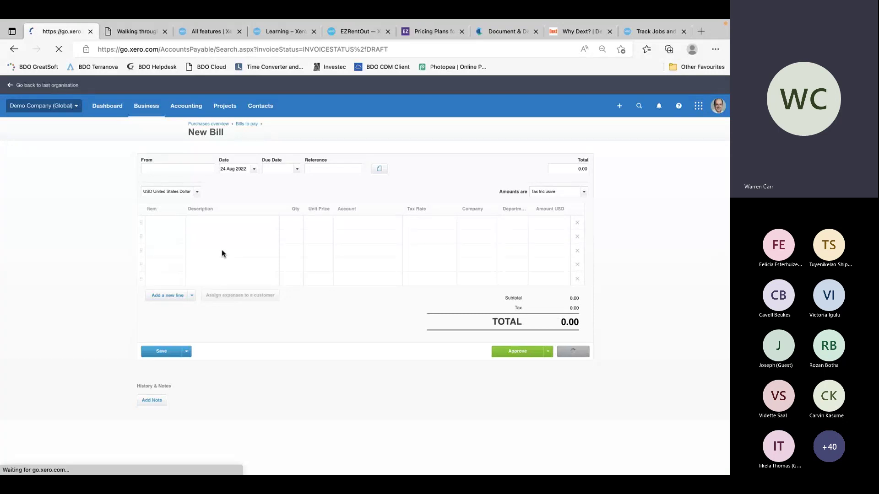
Open Settings from the Demo Company (Global) organisation menu
click(50, 106)
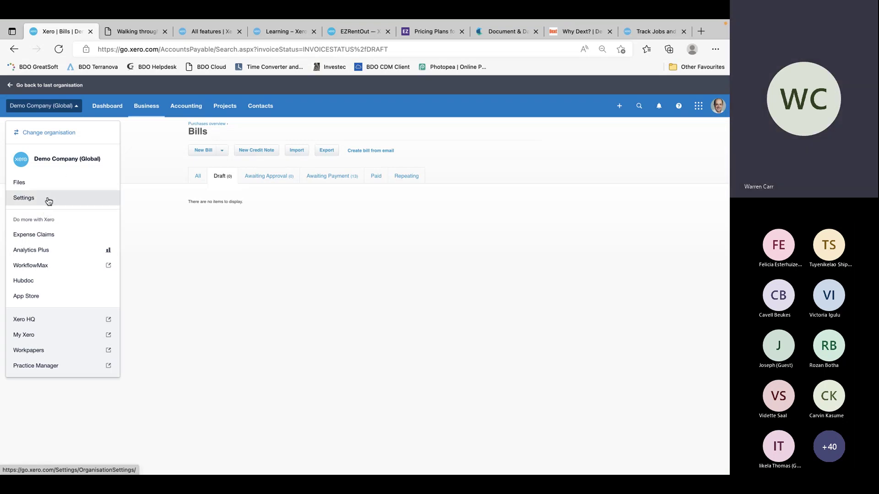
click(48, 202)
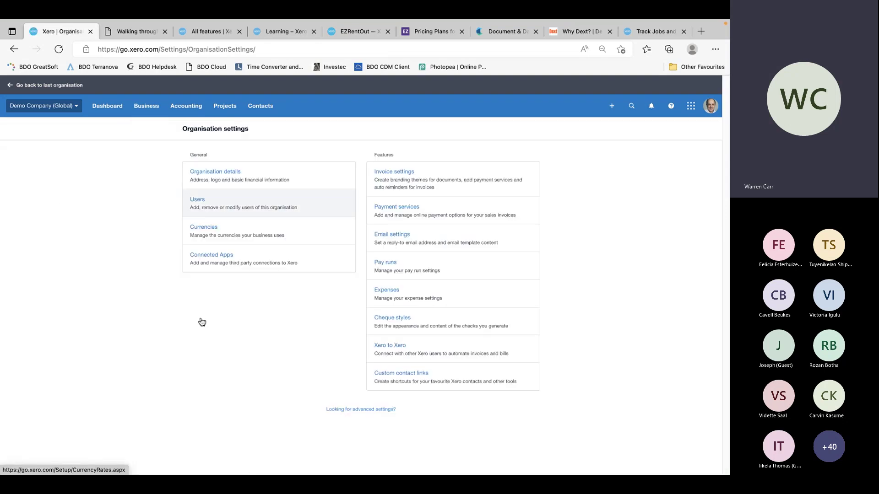
click(227, 173)
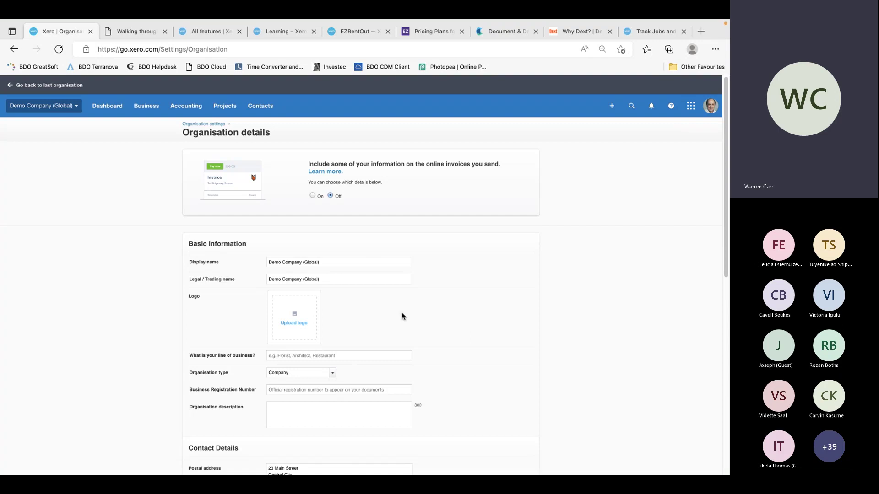
scroll(450, 336, down, 3)
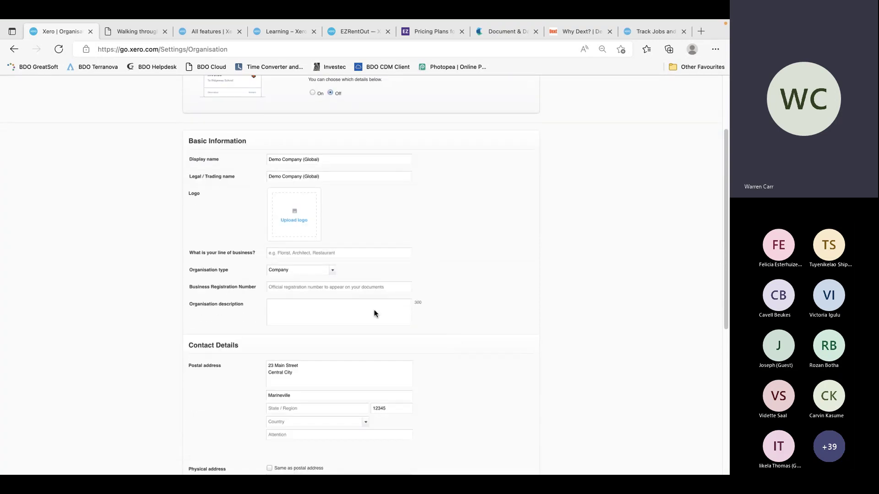
scroll(507, 339, down, 2)
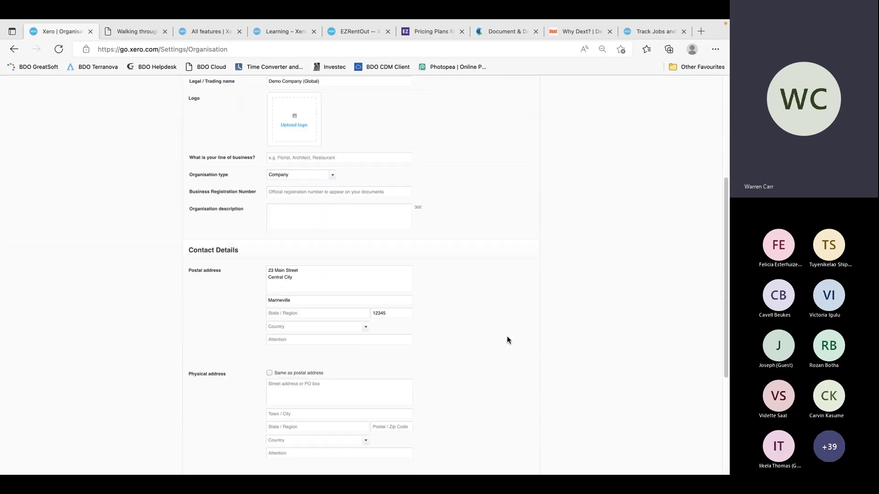
scroll(506, 340, down, 4)
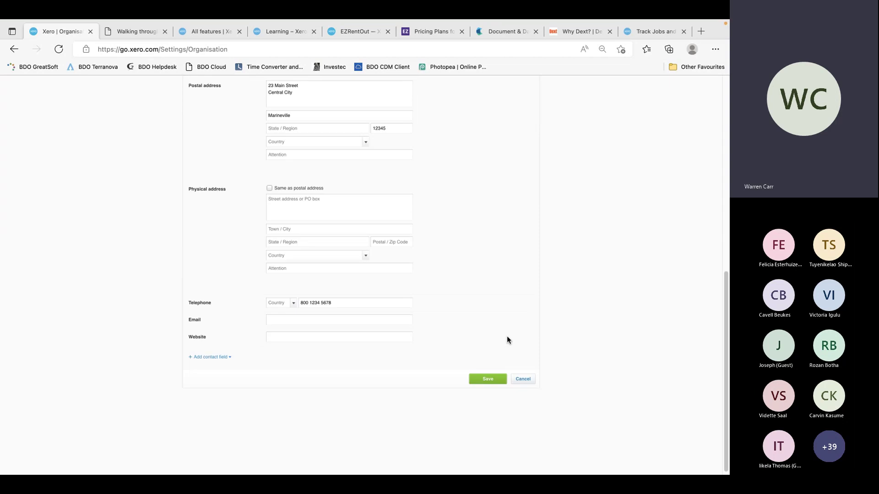
scroll(506, 339, up, 2)
scroll(507, 340, up, 1)
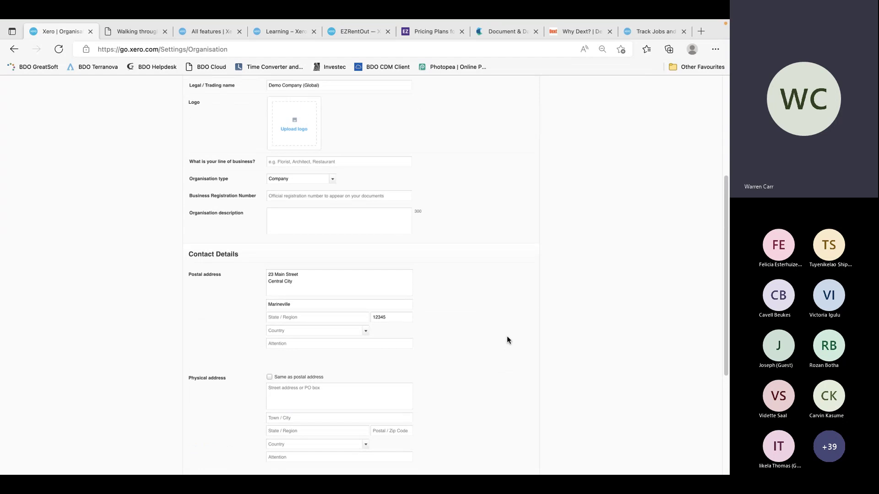
scroll(506, 337, up, 4)
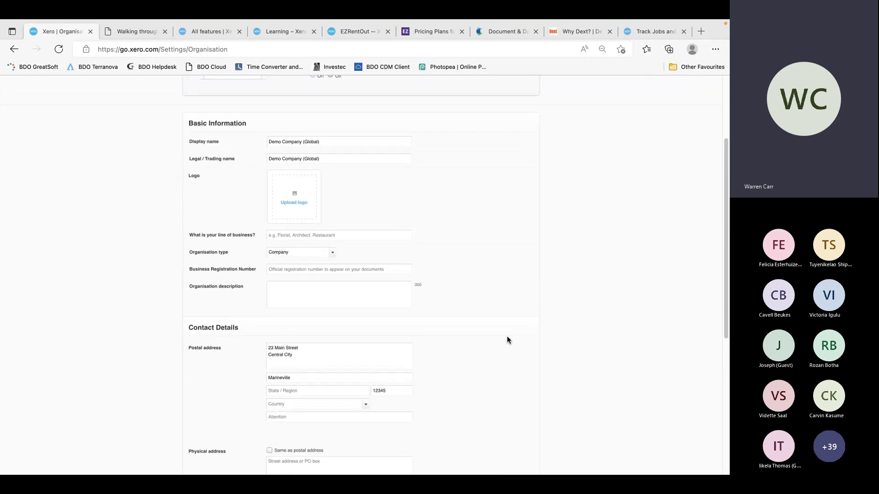
scroll(507, 340, down, 7)
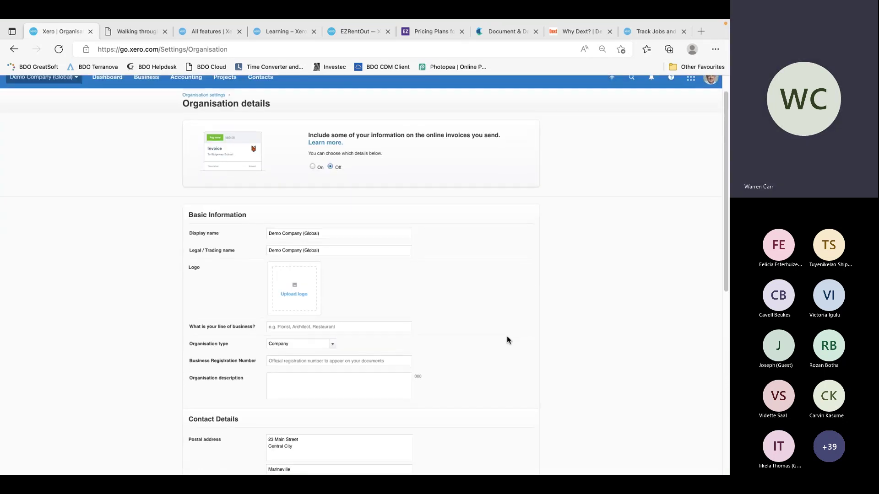
scroll(507, 340, up, 7)
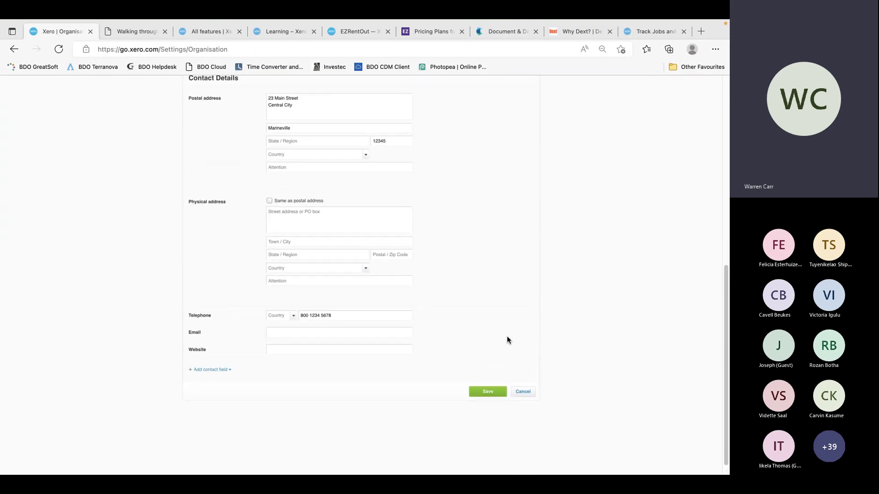
scroll(506, 340, down, 8)
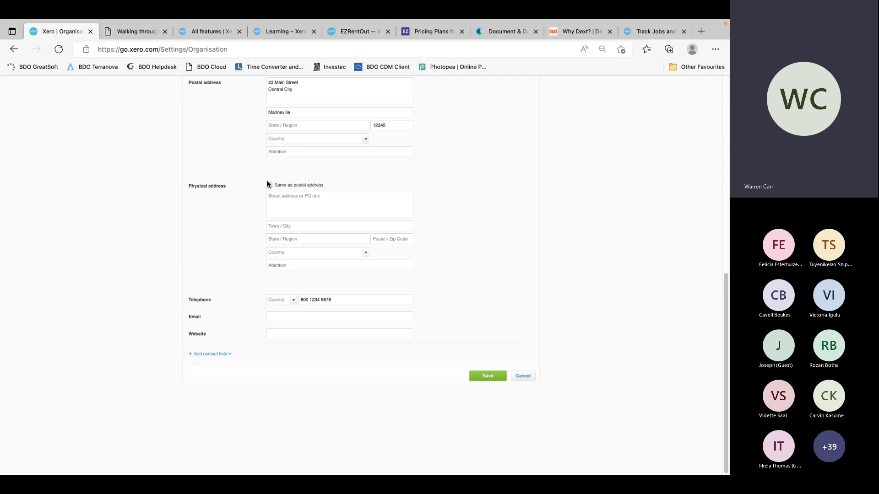
scroll(455, 169, up, 4)
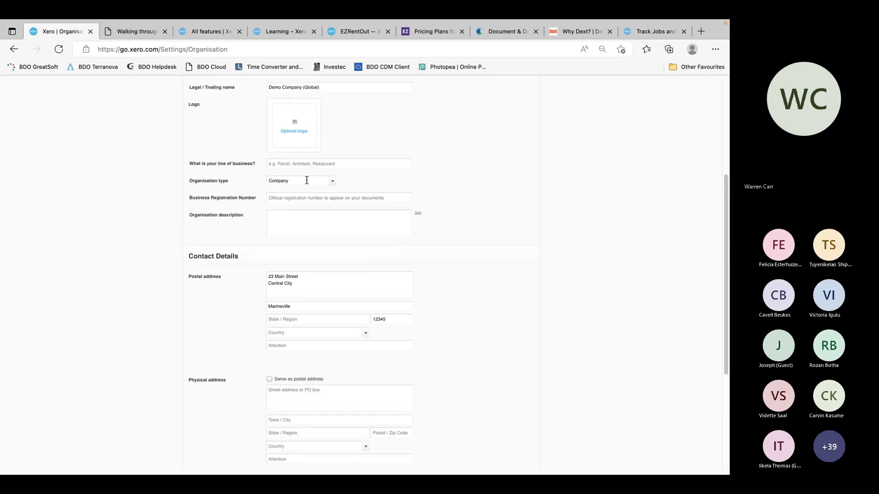
click(333, 181)
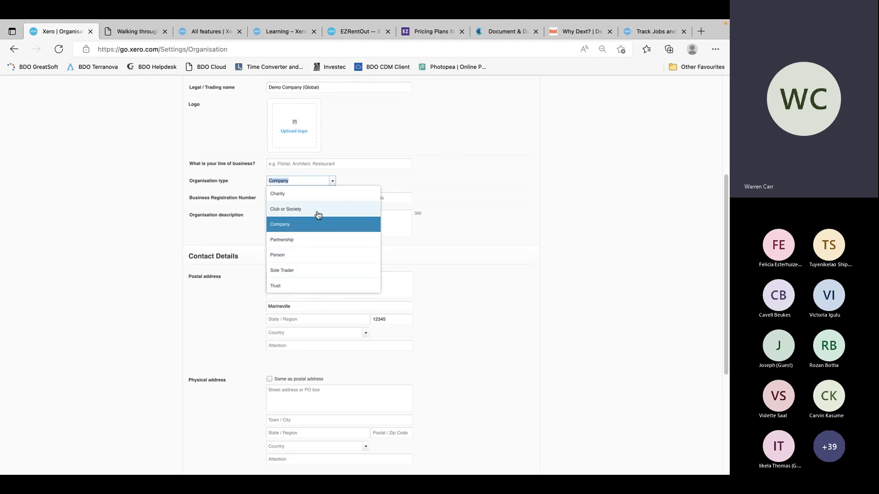
click(507, 151)
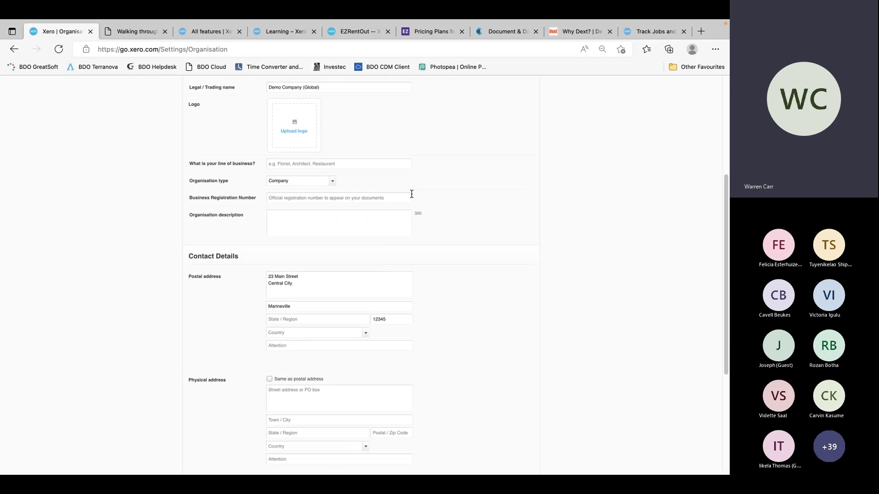
scroll(453, 316, down, 1)
scroll(452, 316, down, 4)
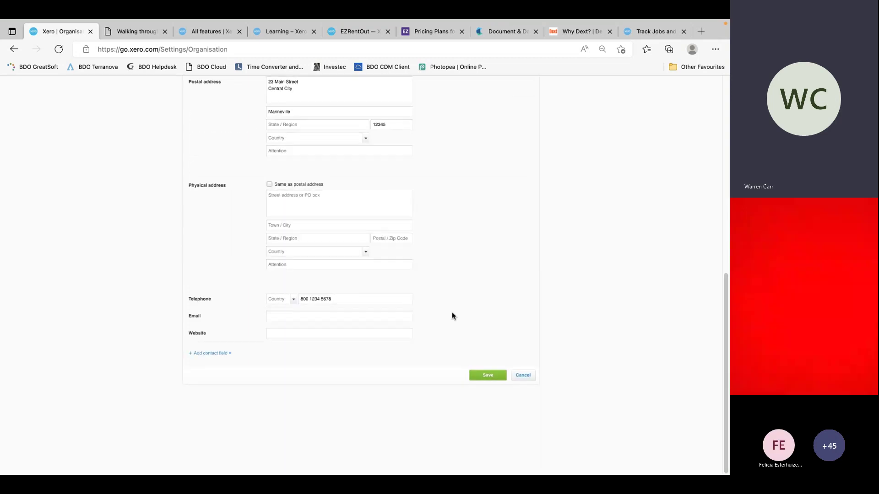
click(523, 376)
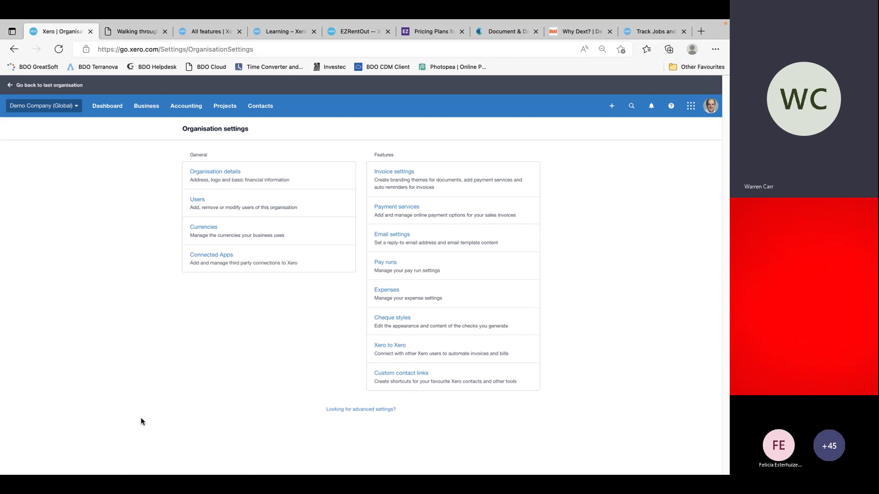
View the Users page listing one user with Adviser, Payroll admin and Expenses (Admin) roles
click(198, 204)
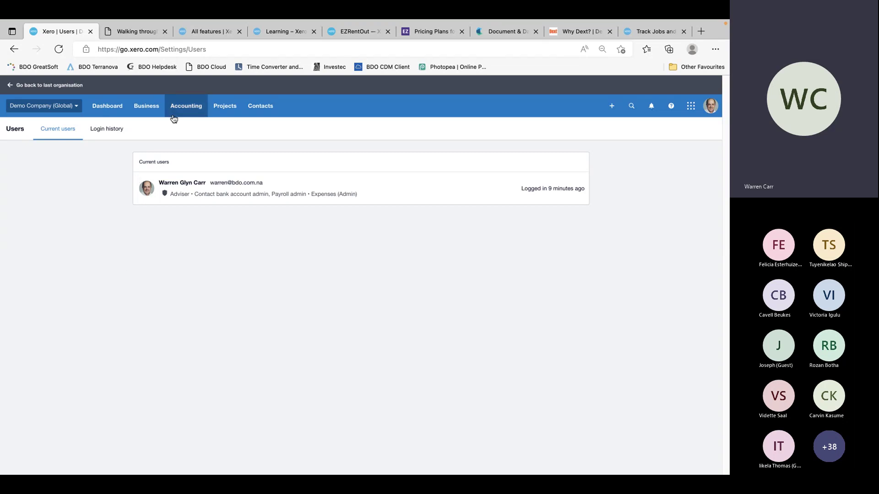
click(192, 109)
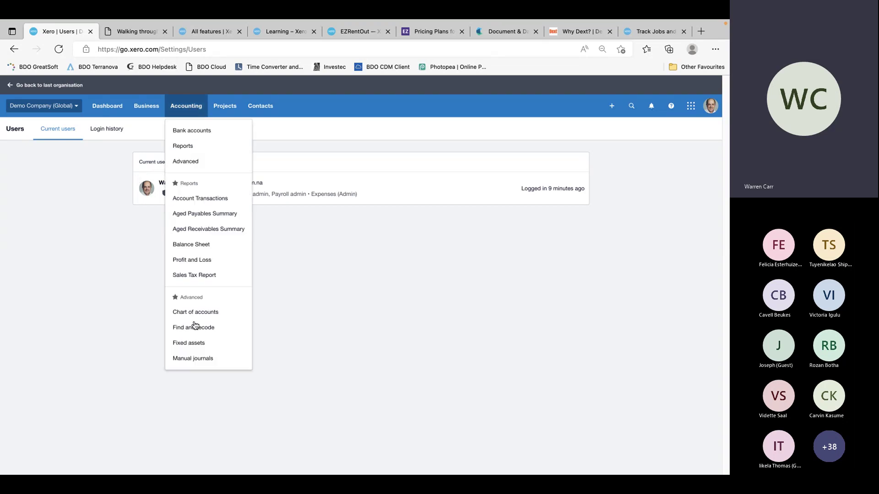
Open Bayside Club invoice INV-0028 and display its Created, Approved and Edited history
click(143, 109)
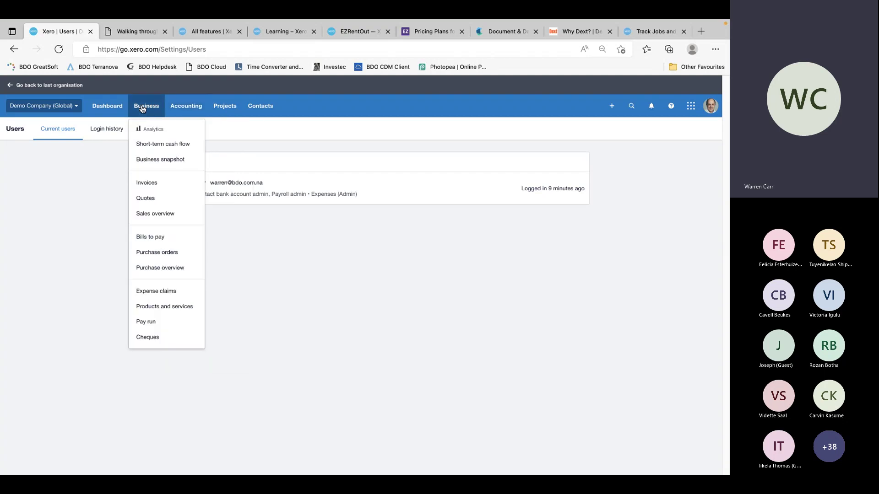
click(164, 184)
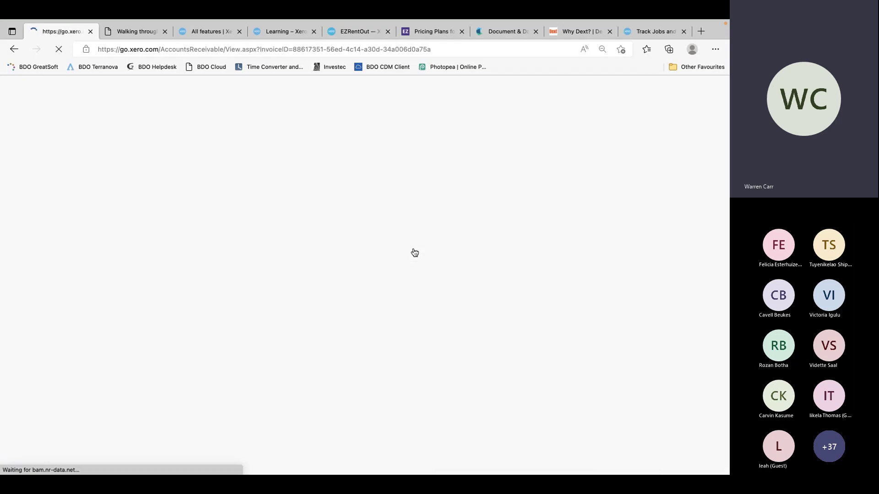
scroll(402, 309, down, 2)
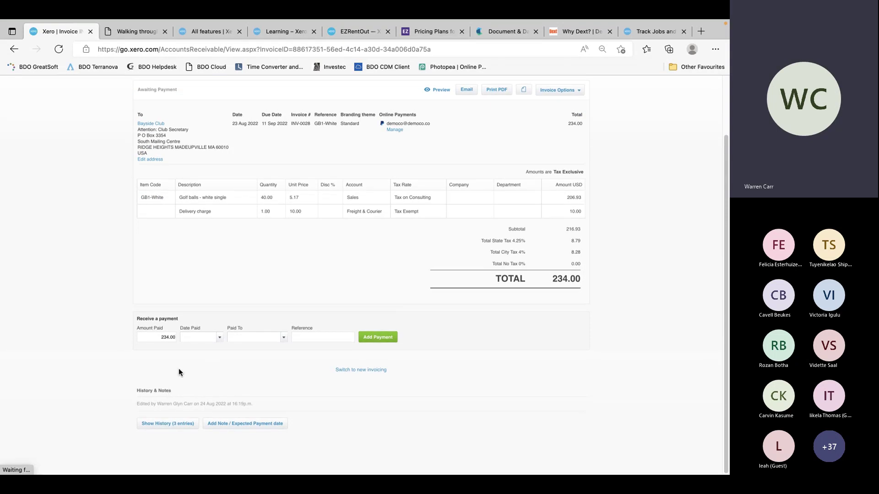
click(149, 423)
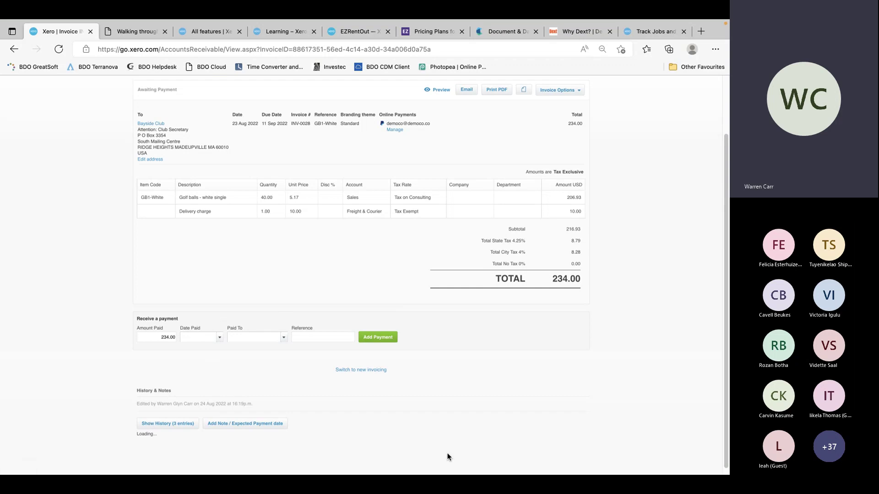
scroll(491, 391, down, 2)
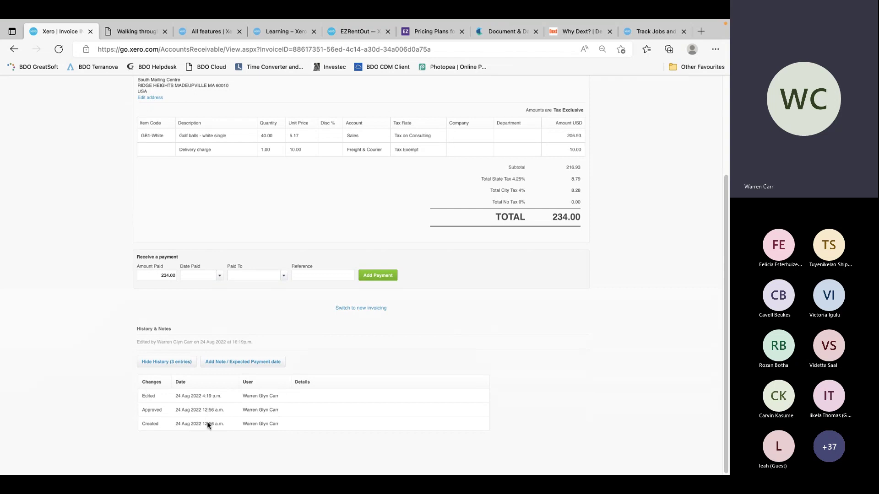
scroll(367, 345, up, 1)
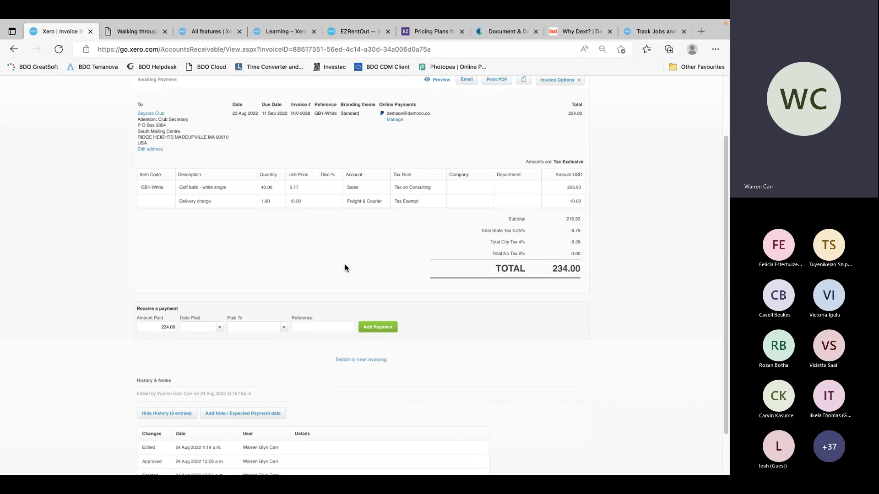
scroll(318, 266, up, 1)
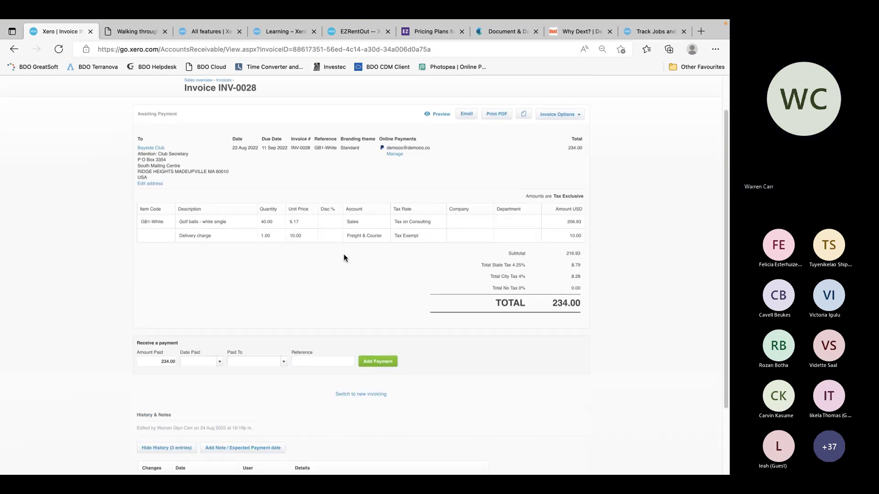
Edit INV-0028 to bill 30 golf balls instead of 40, updating the total to 178.00
click(568, 115)
click(558, 130)
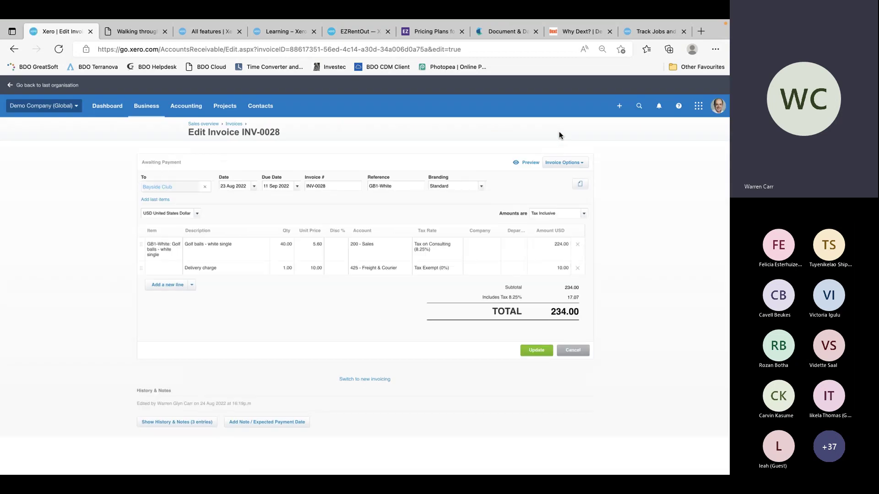
click(285, 243)
text(30)
key(Tab)
key(Tab)
key(Tab)
key(Tab)
key(Tab)
key(Tab)
key(Tab)
key(Tab)
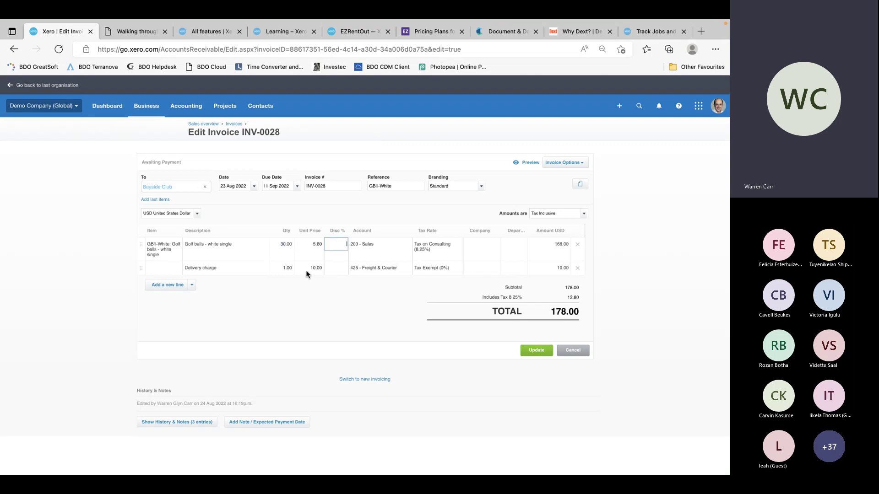
click(535, 350)
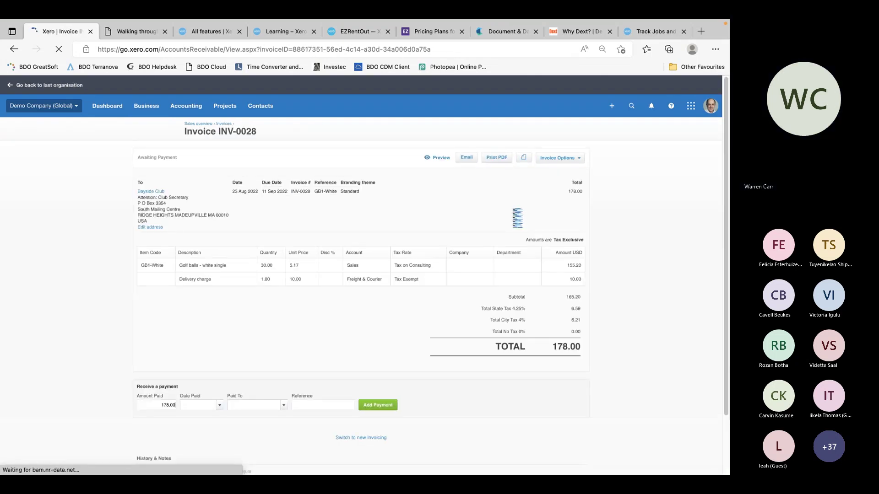
scroll(517, 217, down, 2)
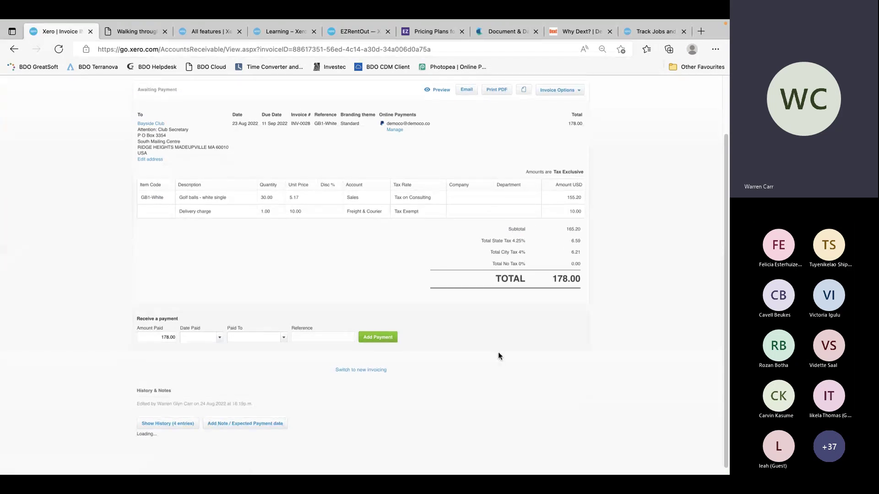
scroll(498, 356, down, 2)
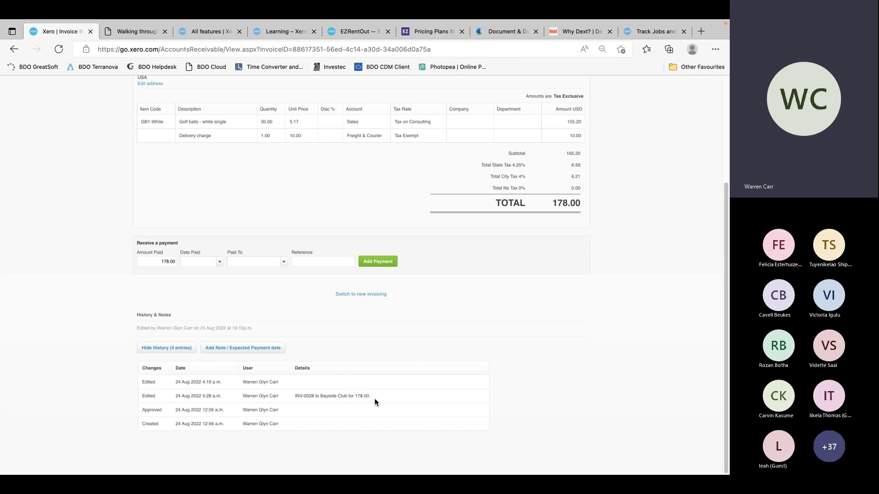
scroll(313, 306, up, 3)
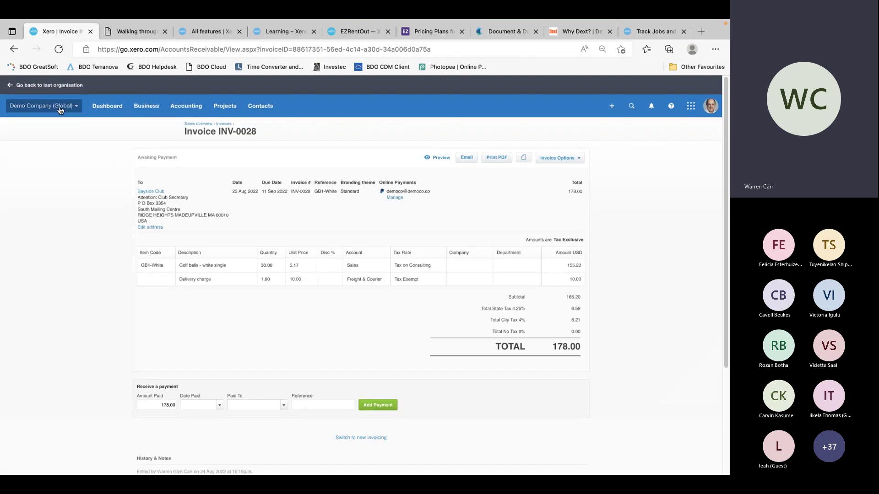
Open the Currencies page from Organisation settings
click(43, 106)
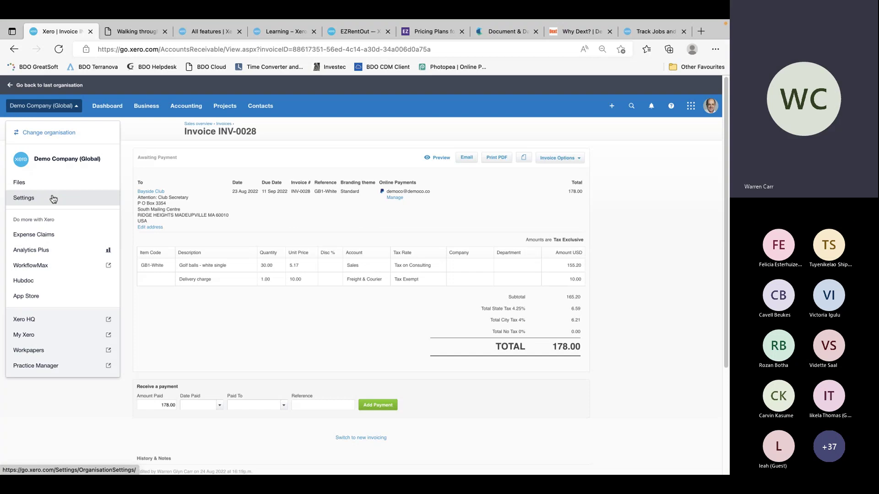
click(55, 197)
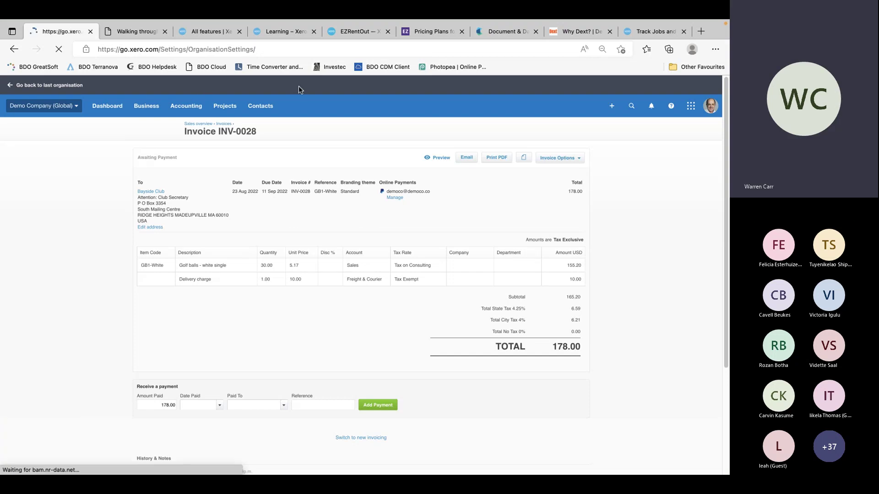
click(209, 230)
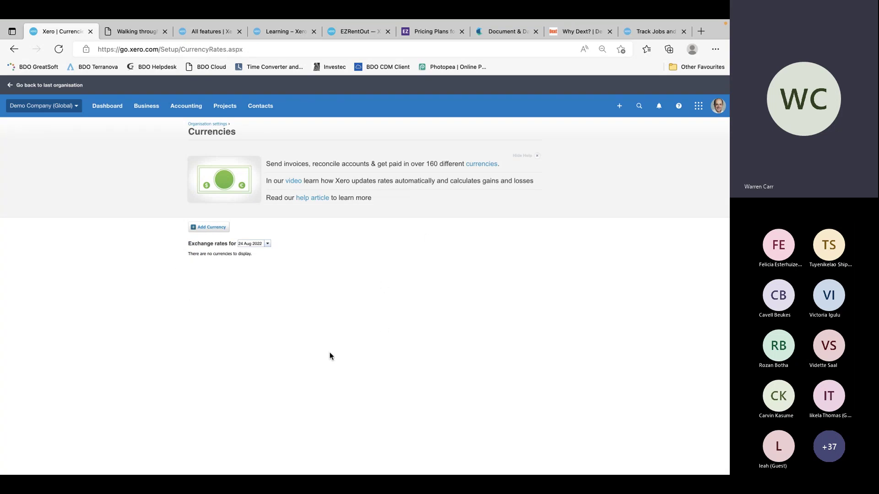
Check Connected Apps, which lists none, then return to the Organisation settings overview
click(55, 105)
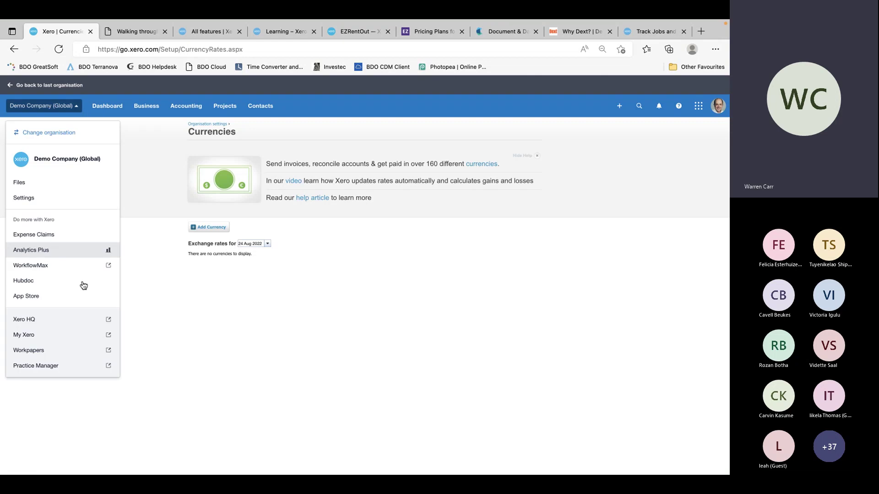
click(80, 199)
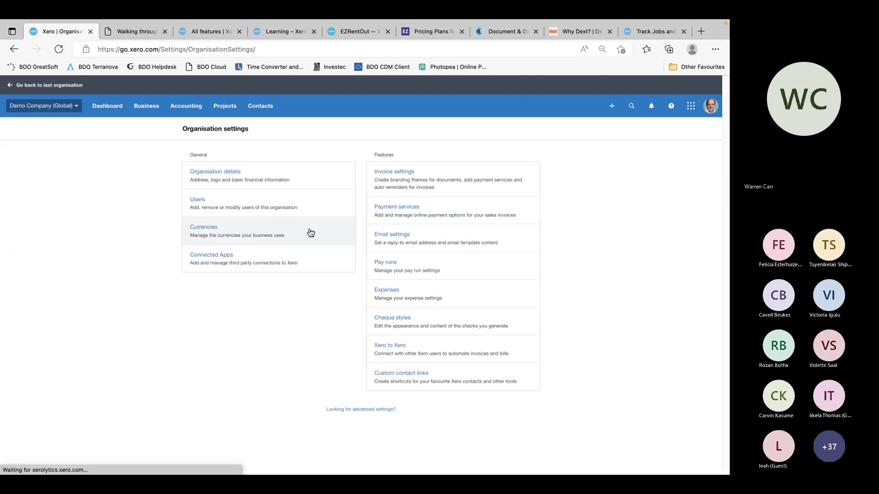
click(208, 256)
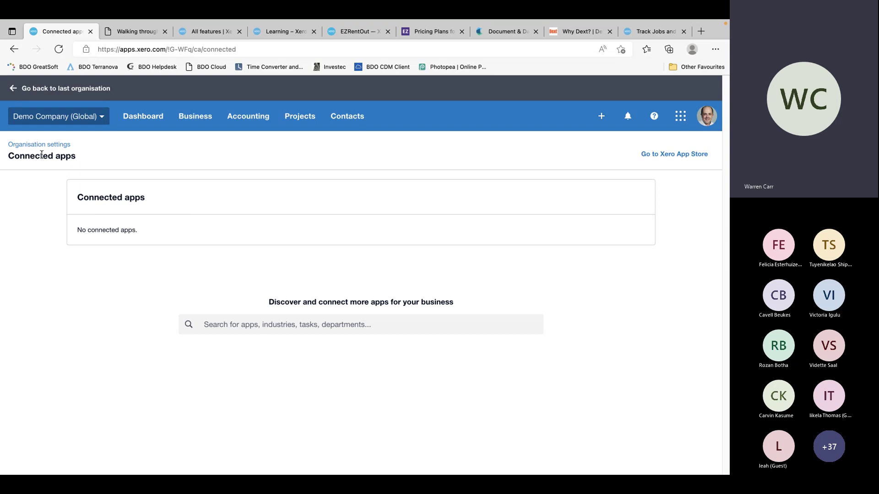
click(55, 116)
click(46, 241)
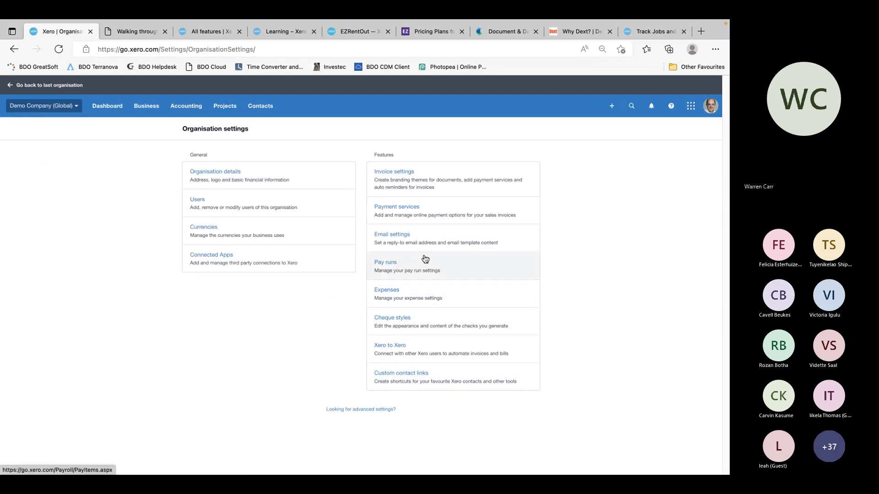
Open Invoice settings and scroll through the Standard, Special Projects and Very orange invoice! themes
click(393, 172)
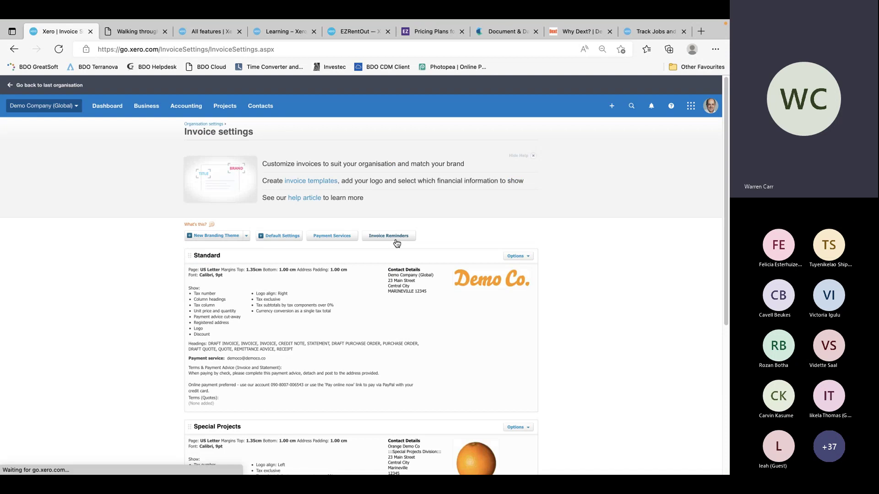
scroll(607, 385, down, 4)
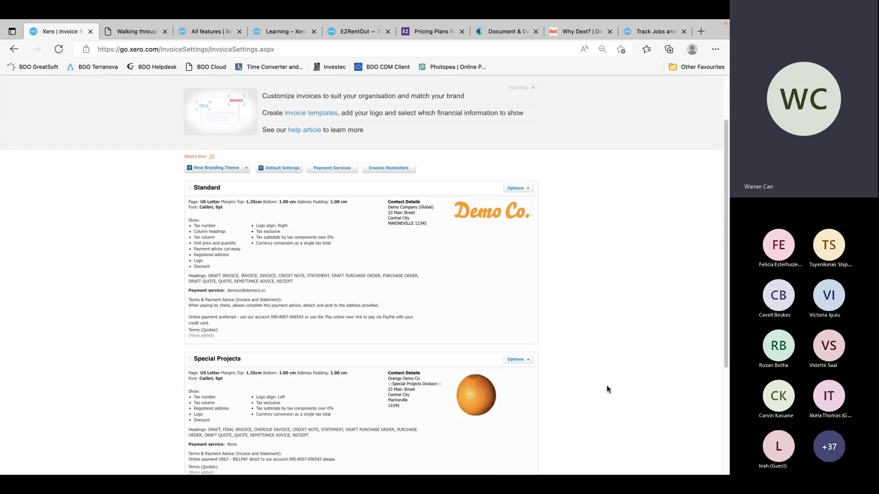
scroll(607, 386, up, 4)
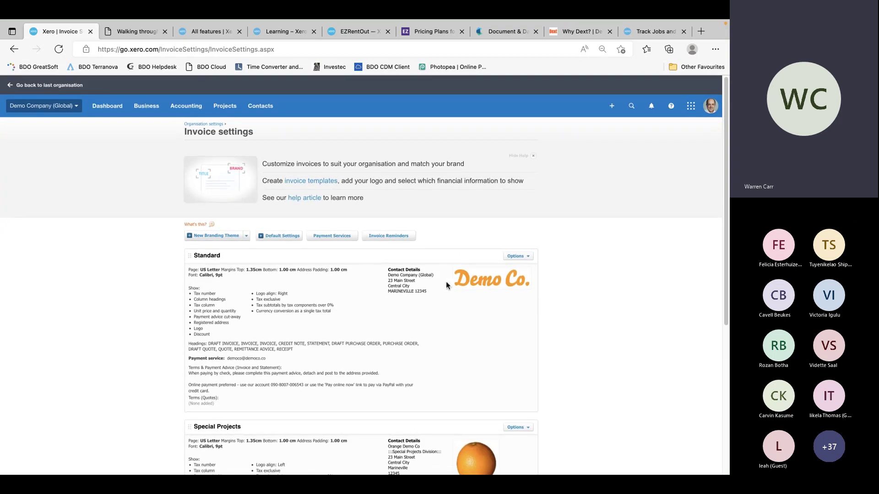
scroll(445, 332, down, 5)
scroll(445, 332, up, 5)
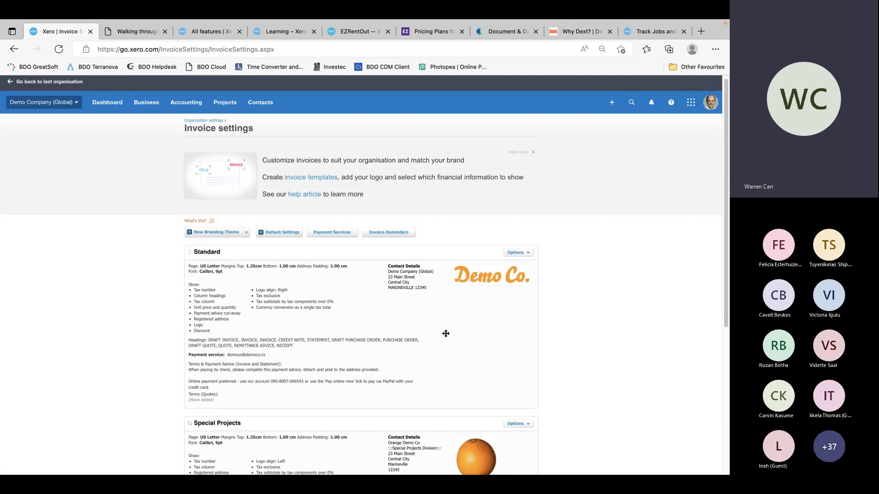
scroll(445, 332, down, 1)
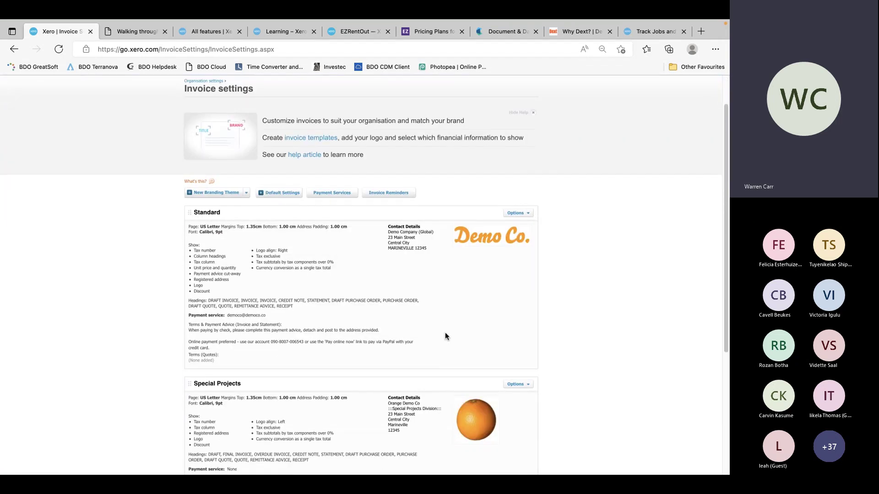
scroll(345, 293, down, 1)
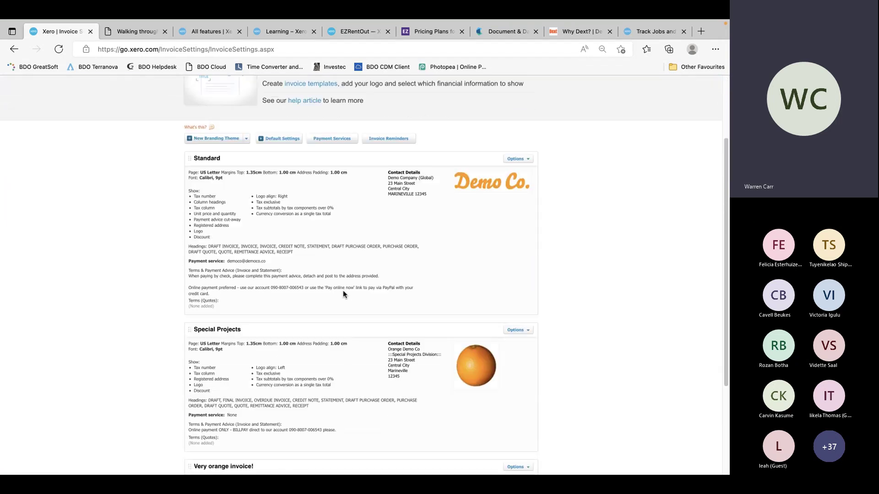
scroll(305, 239, down, 1)
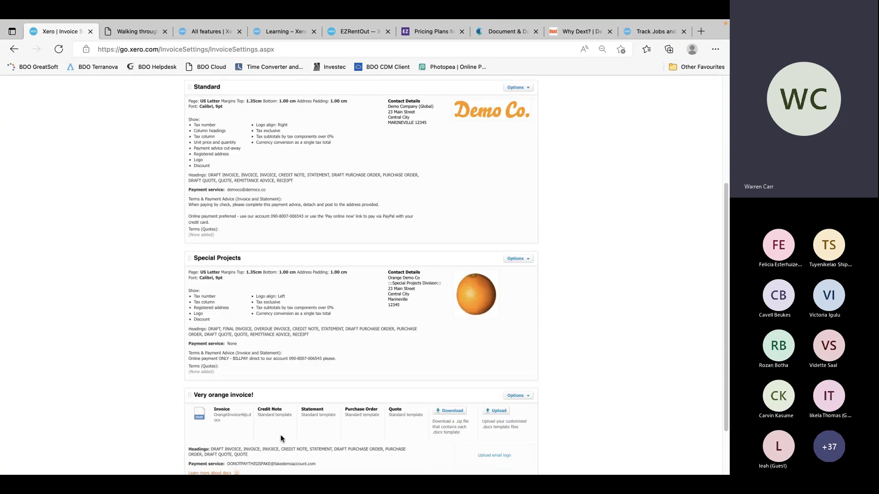
scroll(341, 343, down, 1)
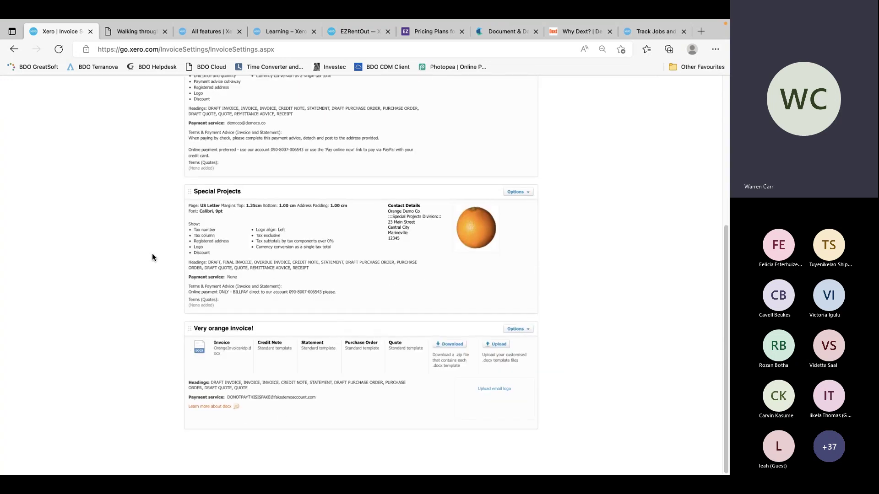
scroll(328, 221, up, 3)
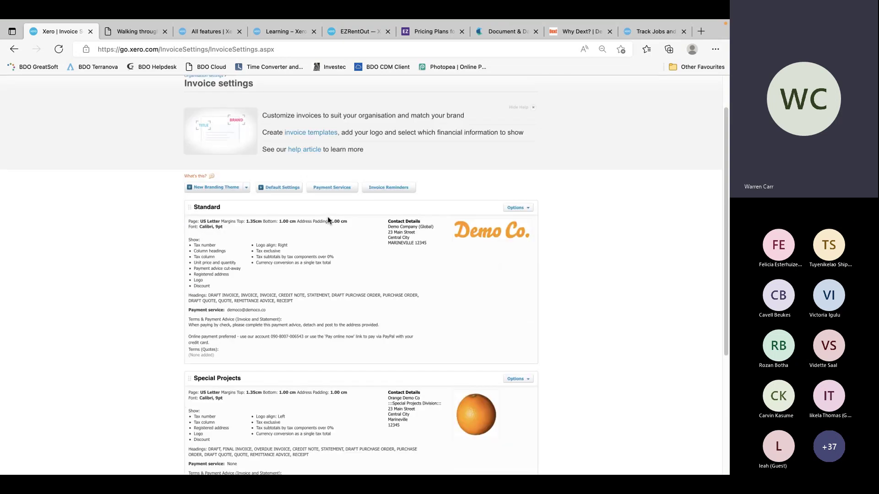
scroll(327, 220, down, 3)
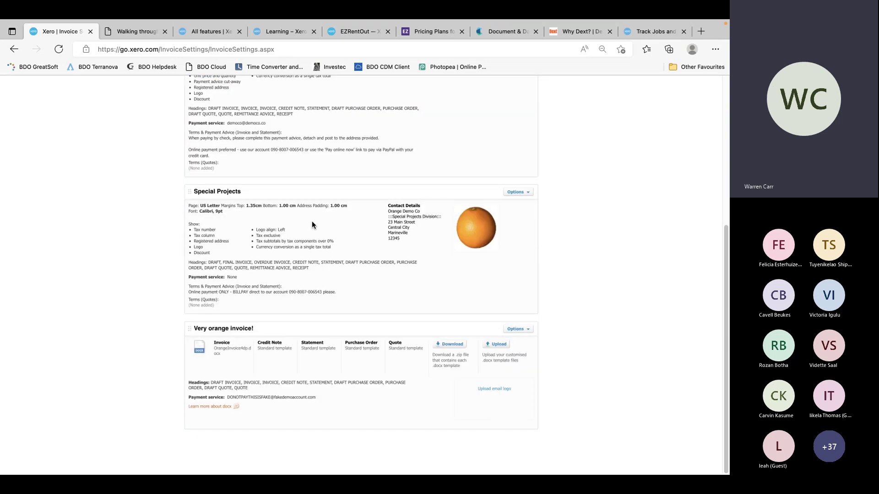
scroll(312, 221, up, 4)
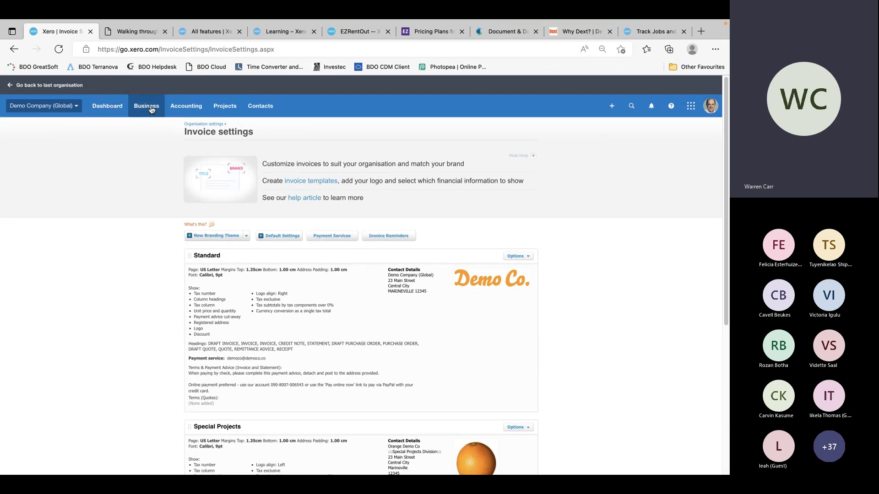
Open the Business > Invoices page in a new tab and open invoice INV-0028
click(151, 109)
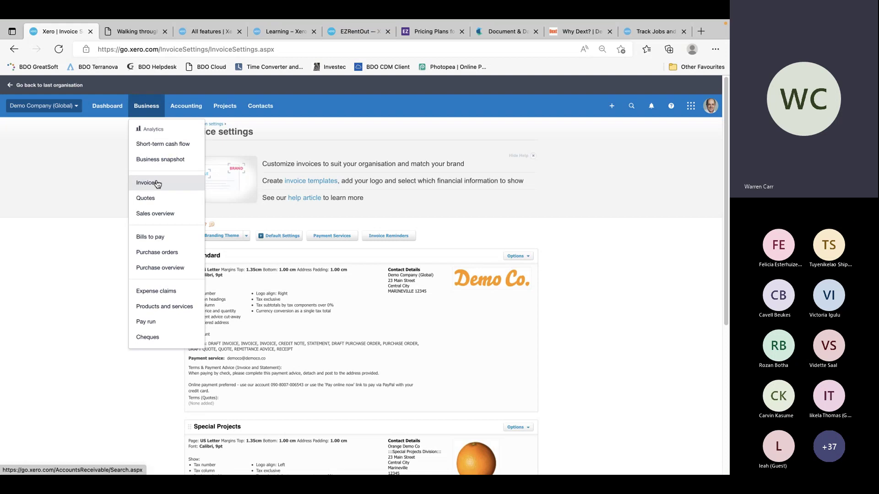
right_click(146, 182)
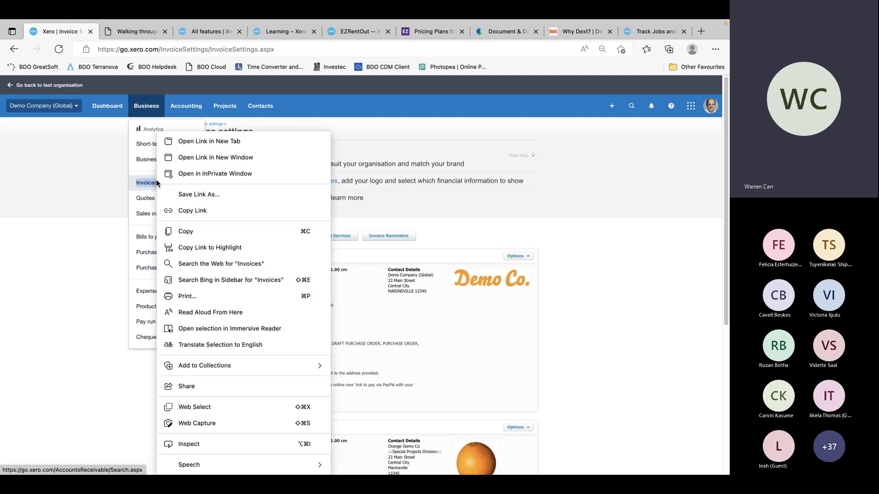
click(210, 141)
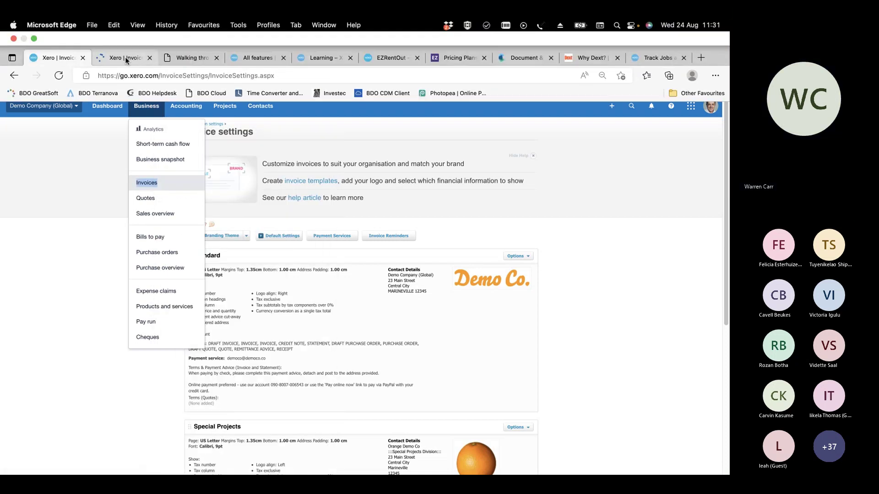
click(125, 57)
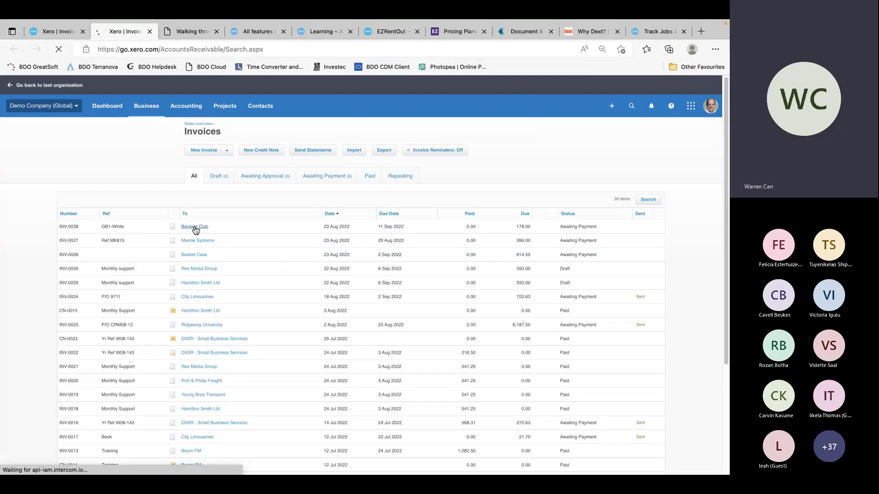
click(195, 228)
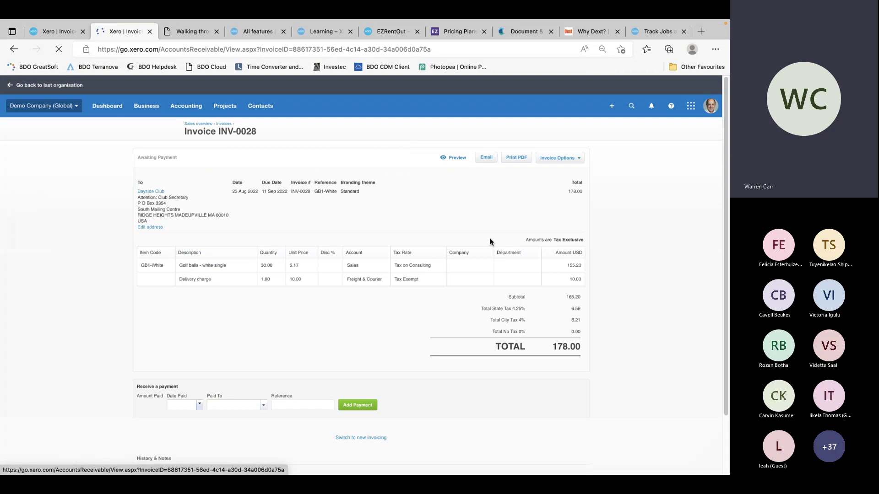
Edit INV-0028, check its Branding theme list keeping Standard, then go to Organisation settings
click(545, 160)
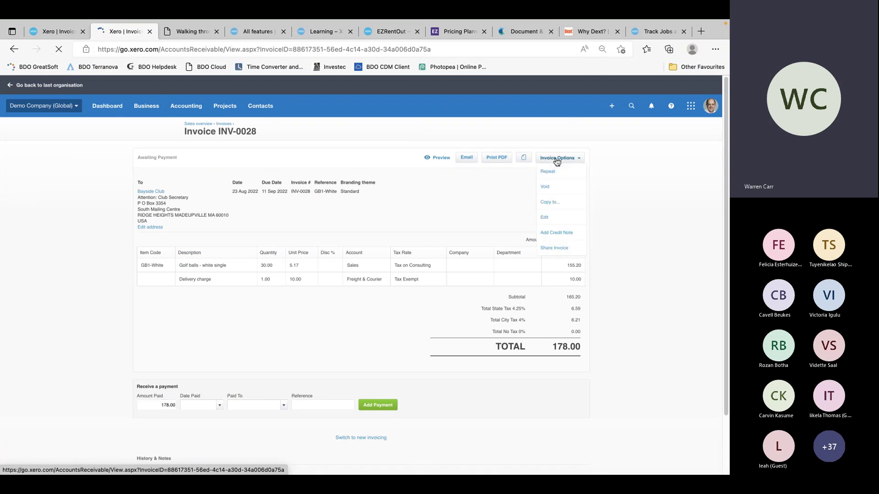
click(557, 216)
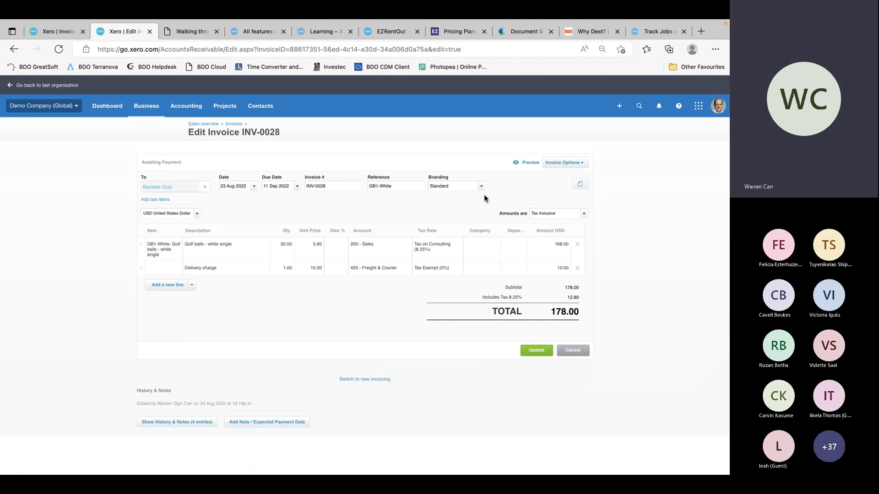
click(482, 187)
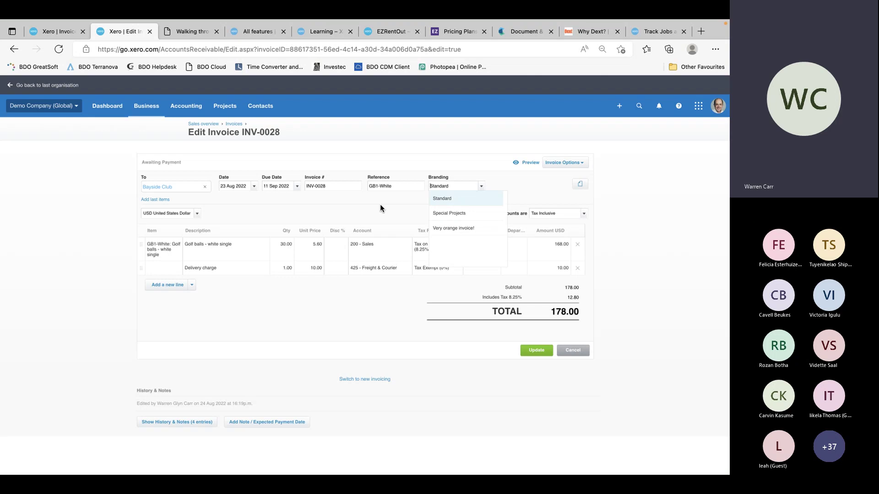
click(647, 192)
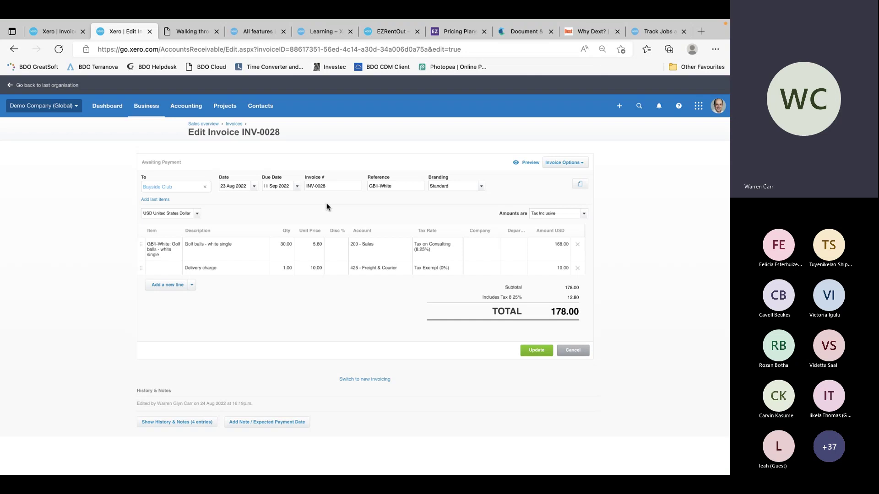
click(42, 107)
click(50, 198)
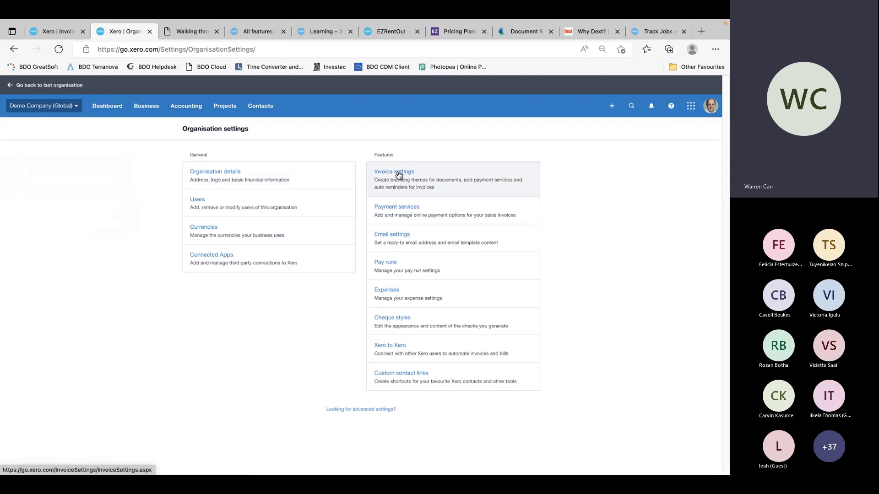
Review the default payment terms and numbering (next invoice 0031) in Invoice settings, then cancel
click(399, 175)
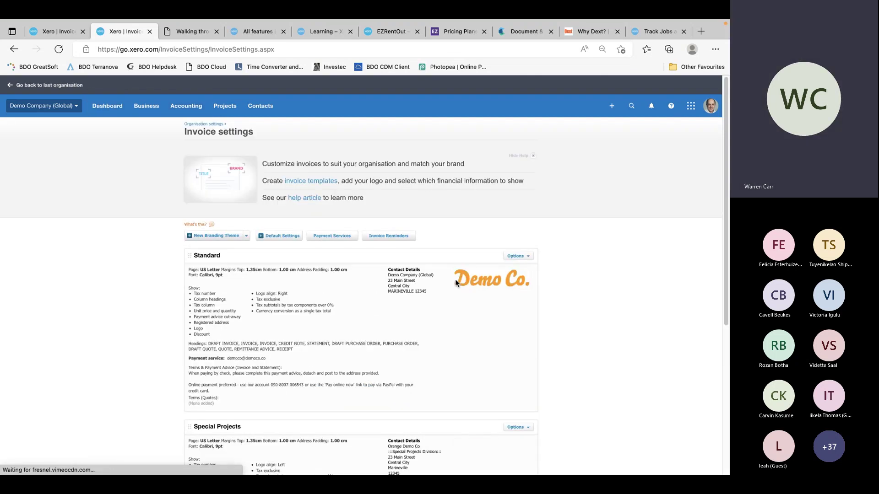
click(280, 237)
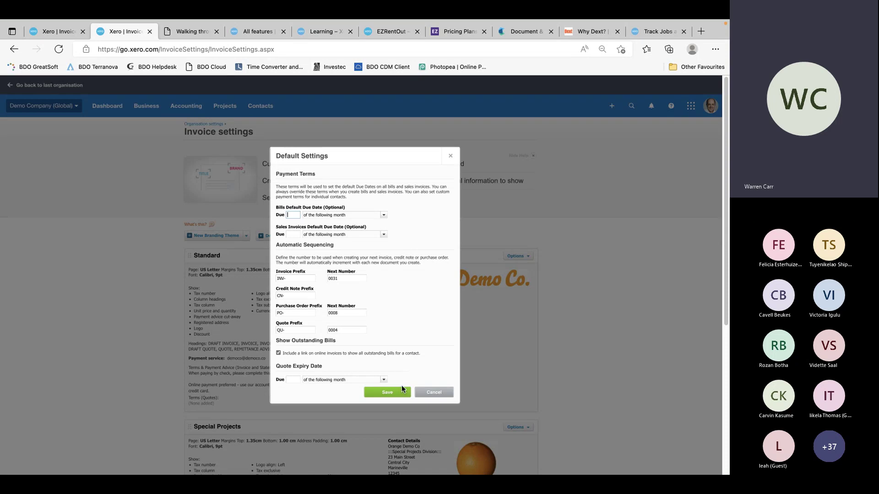
click(435, 394)
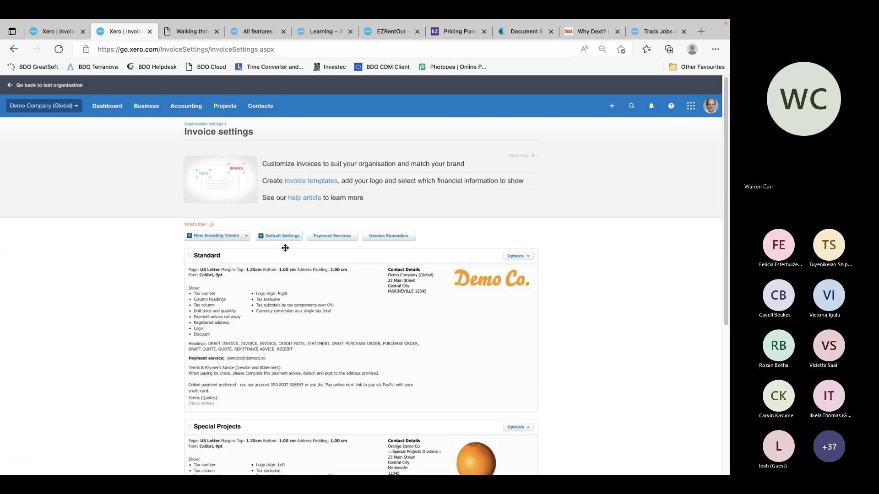
Review the two connected PayPal accounts on Payment services, then close that extra tab
click(336, 236)
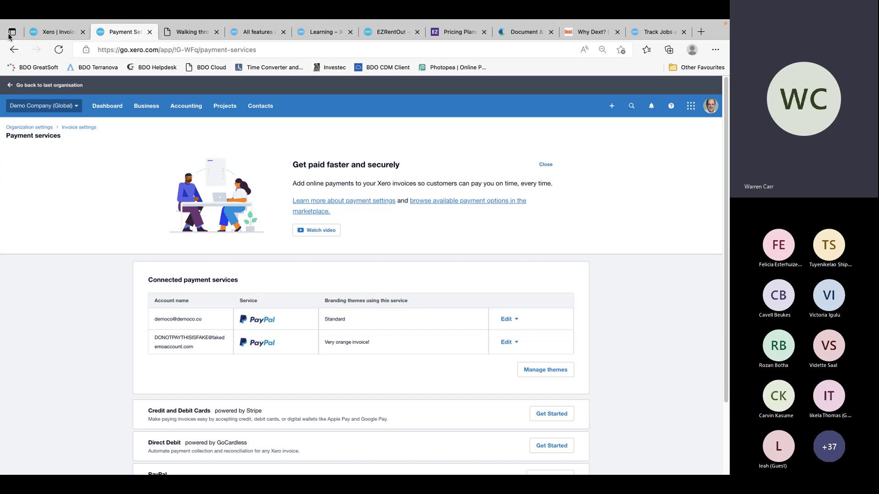
click(54, 58)
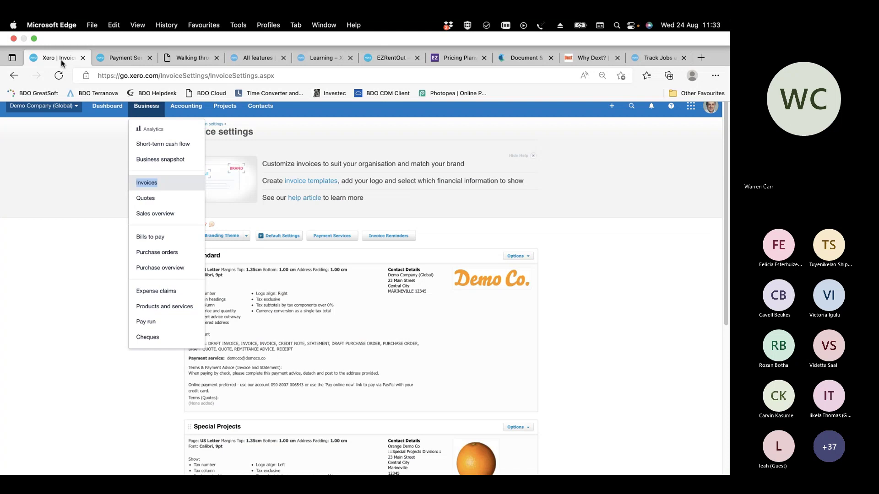
click(130, 60)
click(150, 58)
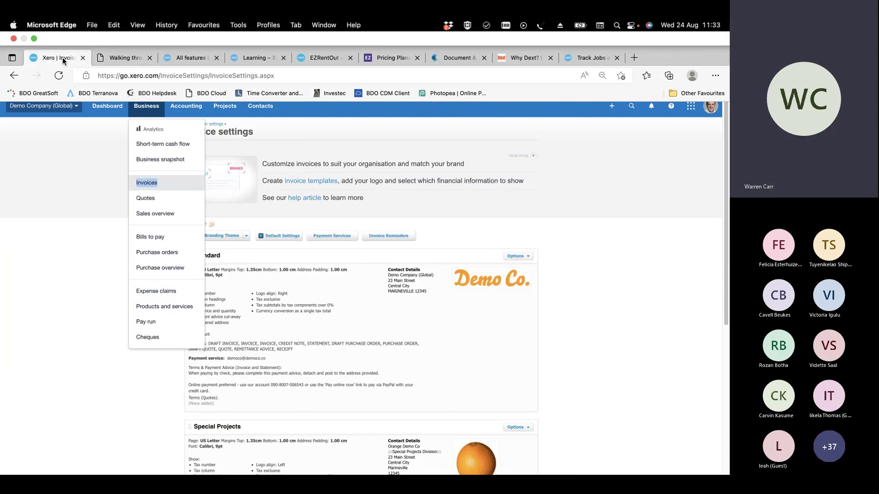
click(531, 228)
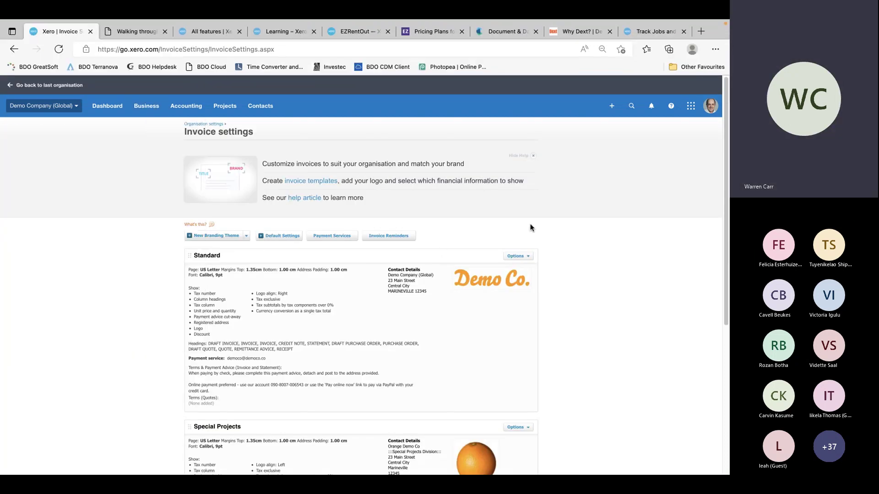
Open Invoice Reminders, showing the 7, 14 and 21 days overdue reminders
click(391, 236)
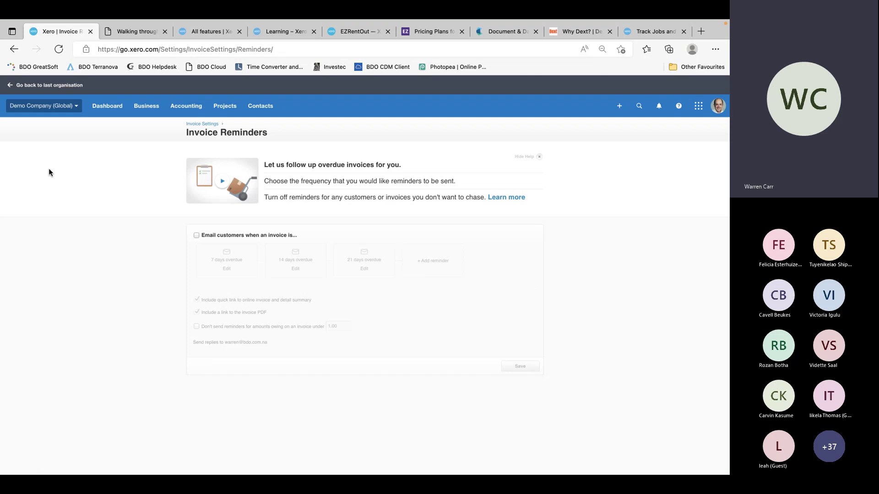
Return to Invoice settings through the Demo Company (Global) Settings menu
click(61, 106)
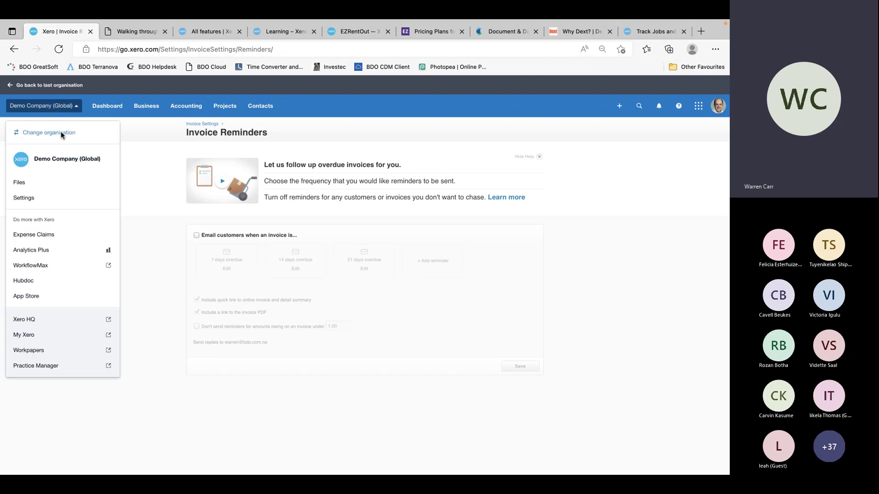
click(46, 202)
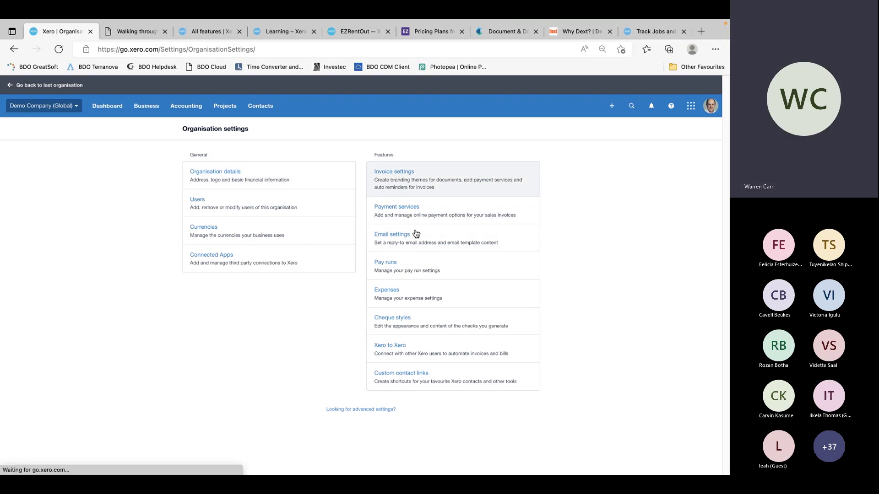
click(368, 186)
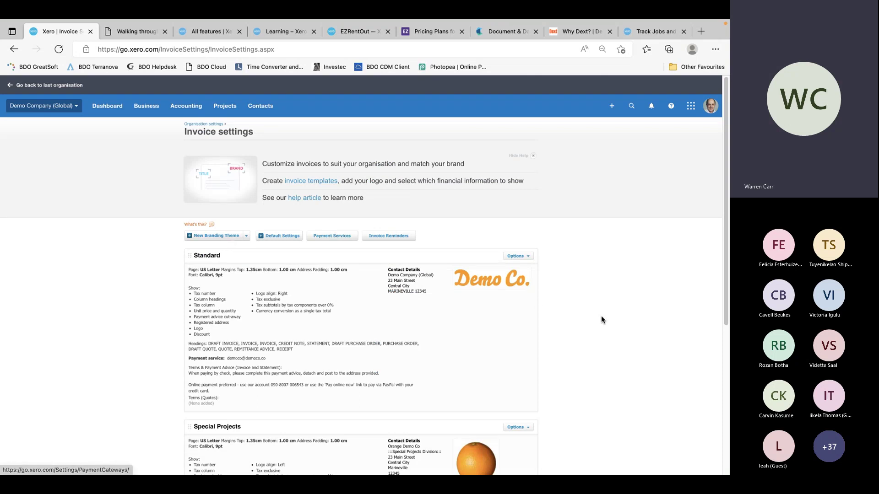
scroll(601, 314, down, 3)
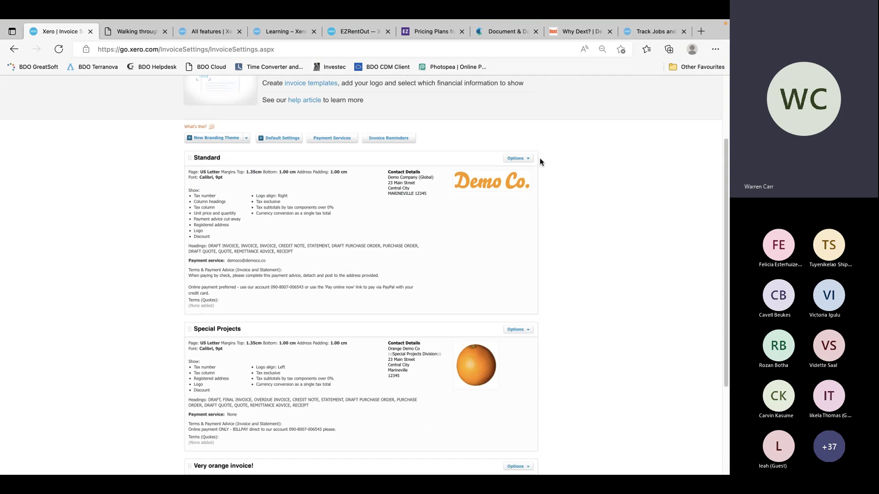
click(522, 159)
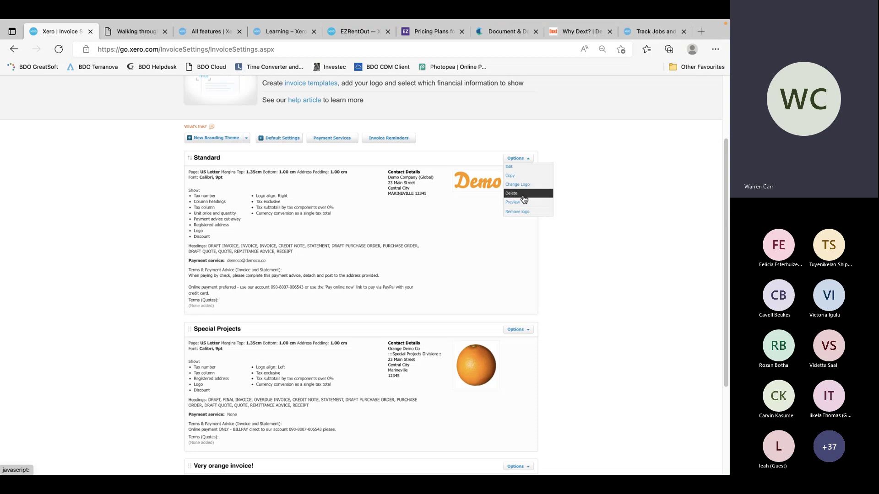
click(526, 166)
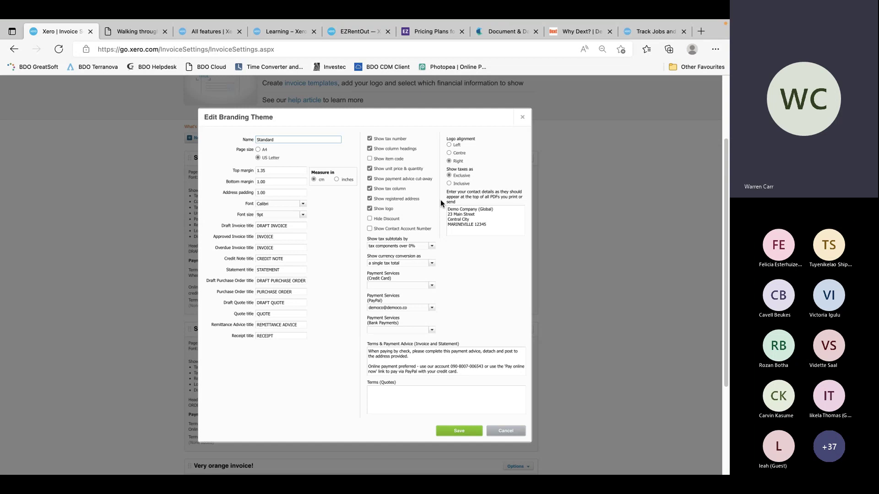
click(384, 403)
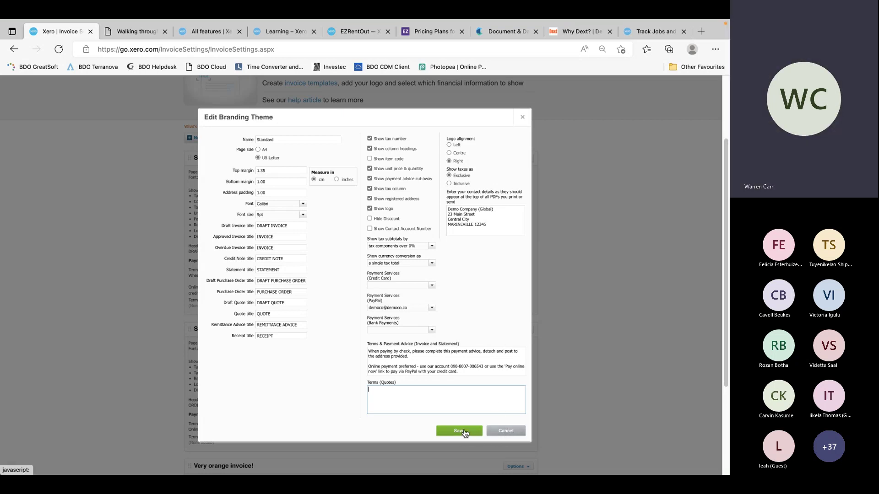
click(501, 430)
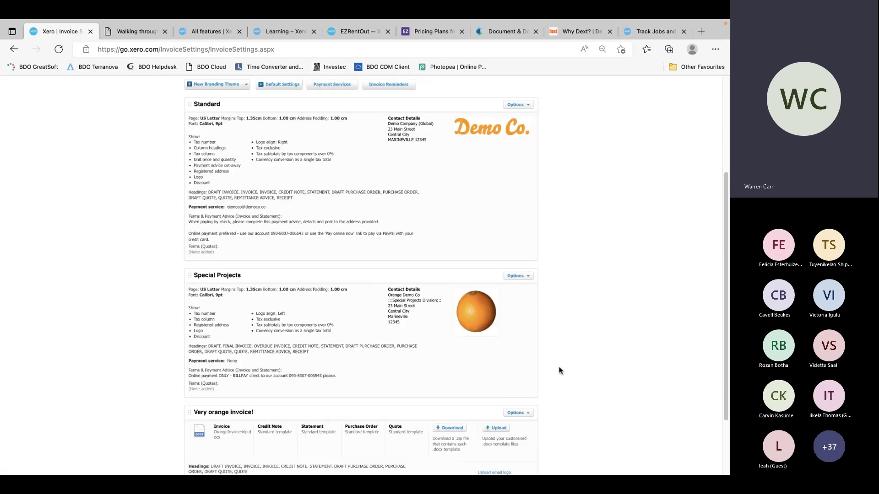
Start and cancel a new branding theme, then show the Standard and Custom .docx options
scroll(559, 370, down, 3)
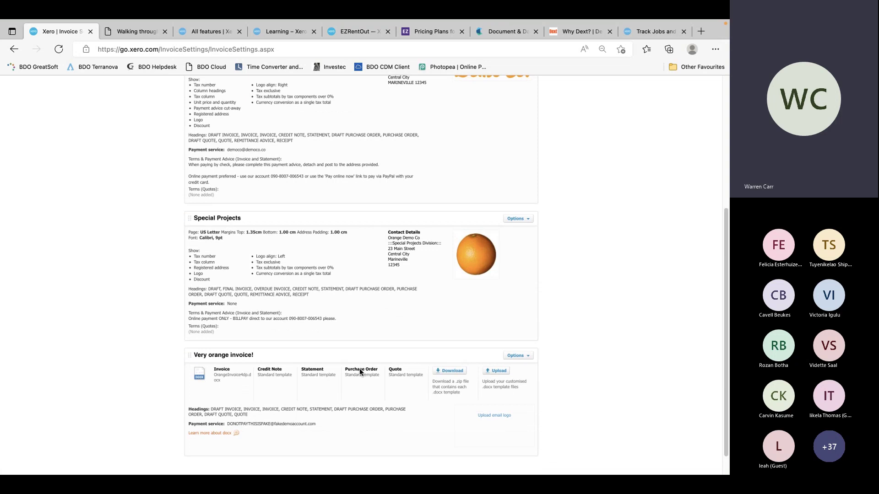
scroll(298, 256, up, 5)
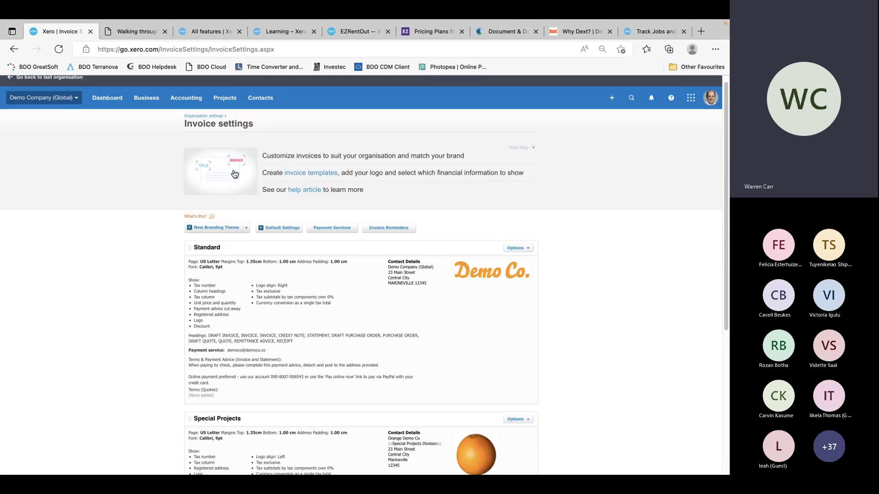
click(216, 228)
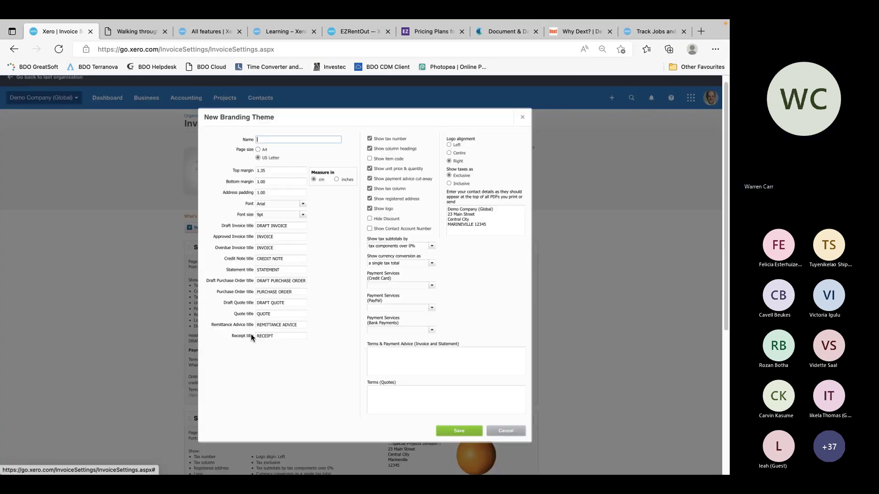
click(511, 435)
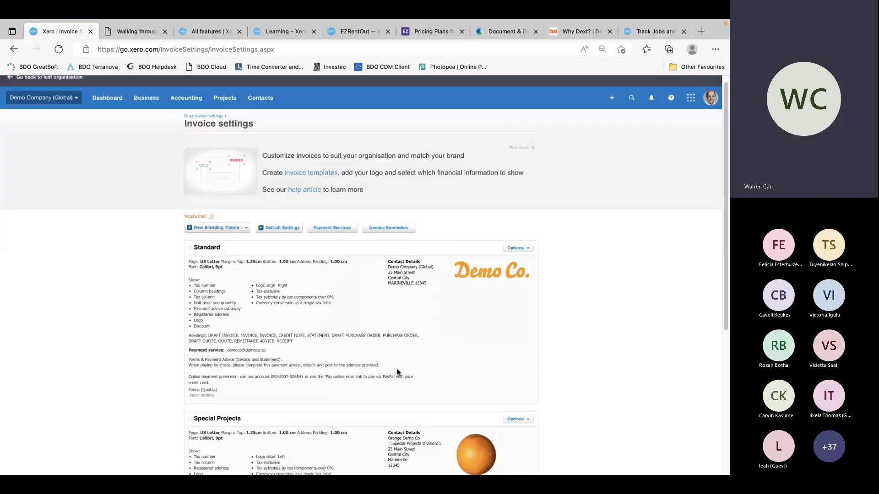
click(247, 230)
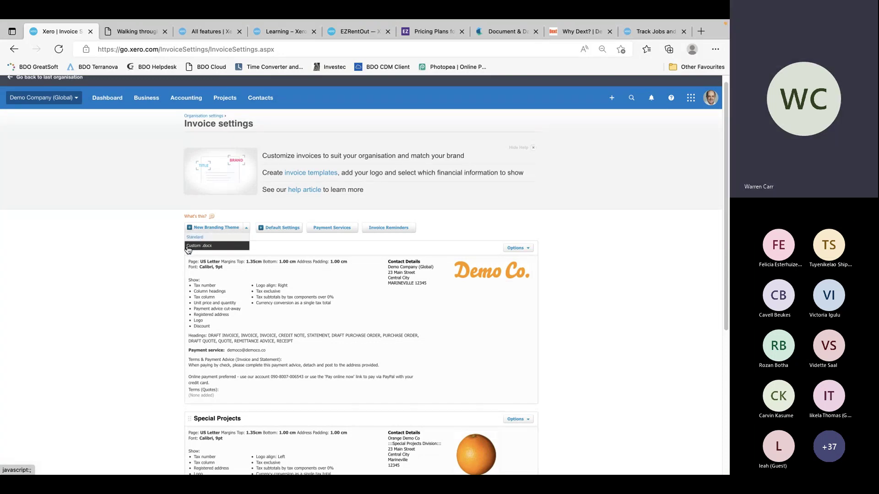
Download the Very orange invoice! theme templates as Templates.zip and hide the browser
scroll(326, 289, down, 5)
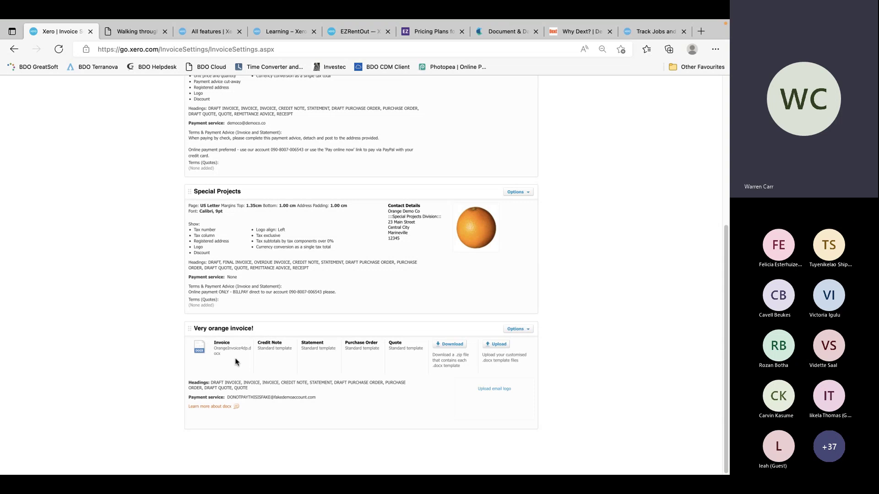
click(454, 350)
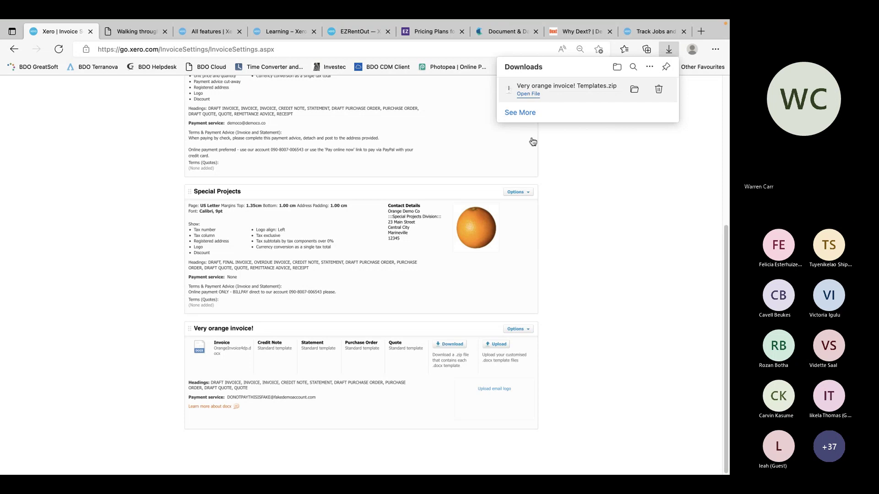
key(super+h)
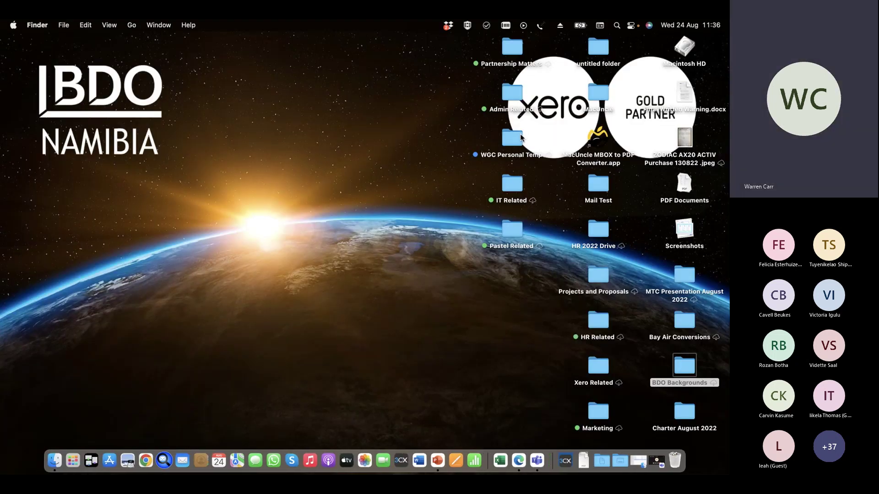
Open OrangeInvoice4dp.docx in Word from the Very orange invoice templates folder in Downloads
key(alt+super+l)
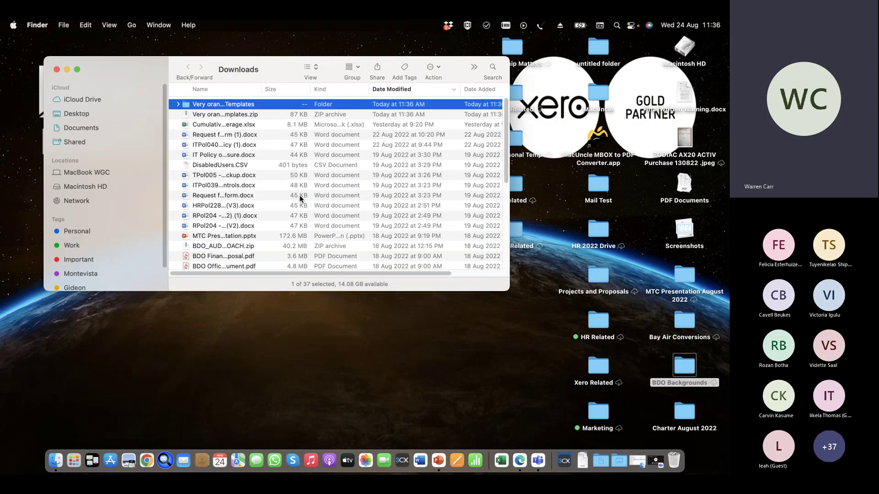
double_click(186, 106)
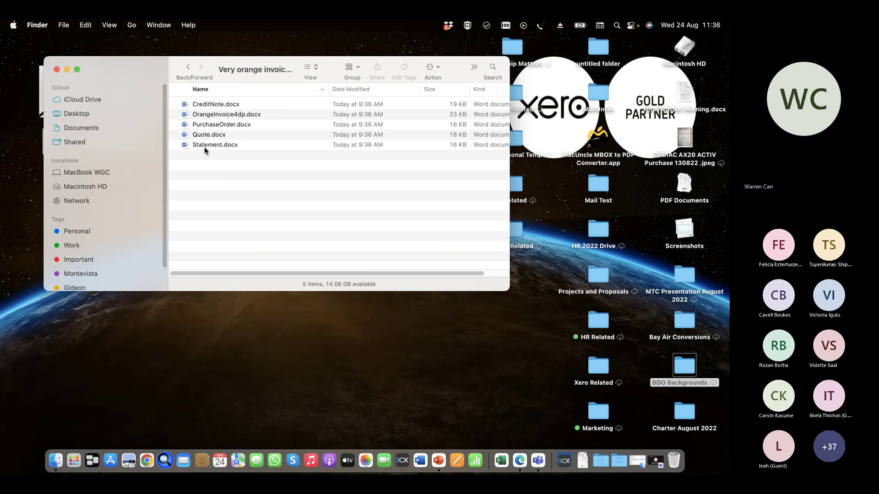
click(215, 115)
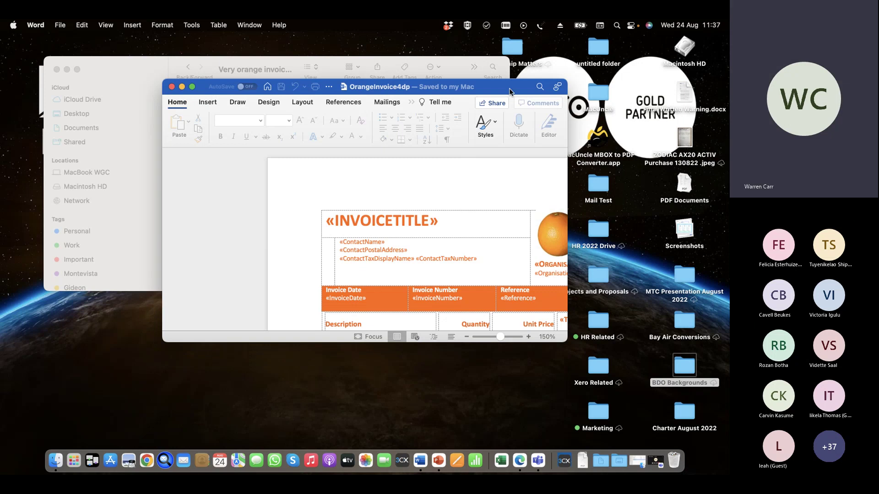
In full screen, select and delete the «CurrencyConversionMessage» line from the invoice template
click(193, 87)
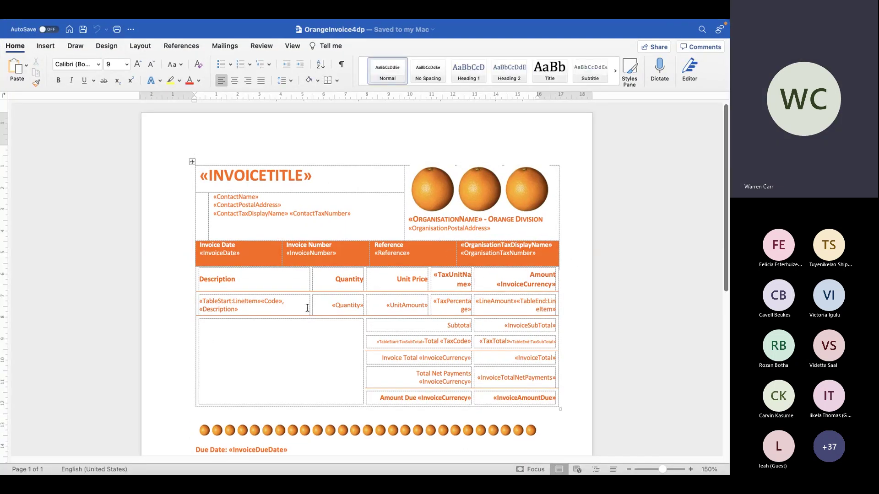
click(323, 175)
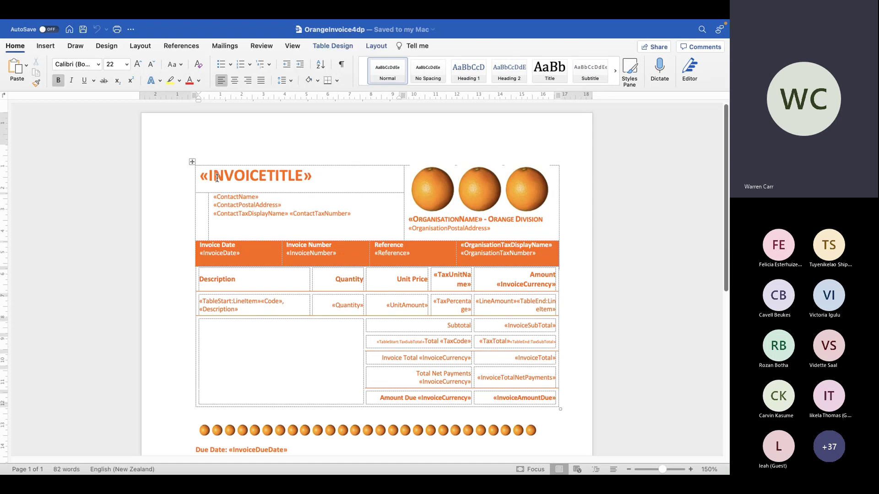
click(270, 408)
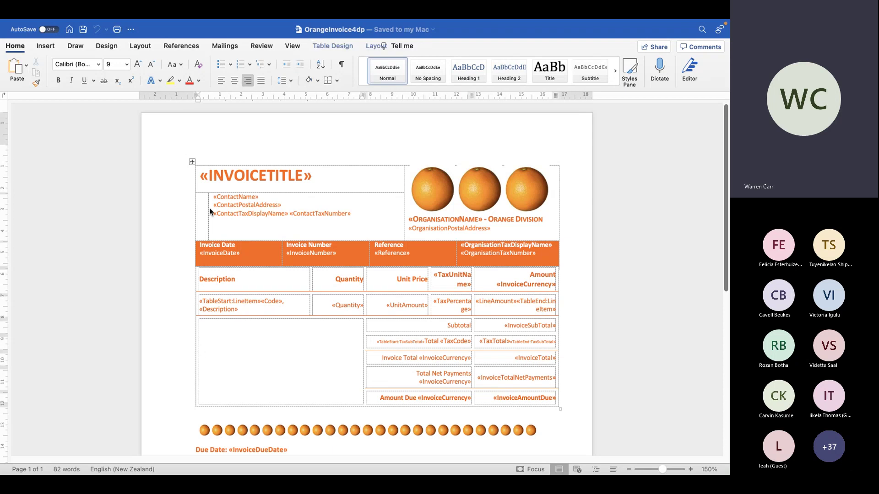
mouse_move(192, 166)
mouse_move(192, 165)
mouse_down()
mouse_move(235, 200)
mouse_move(196, 156)
mouse_up()
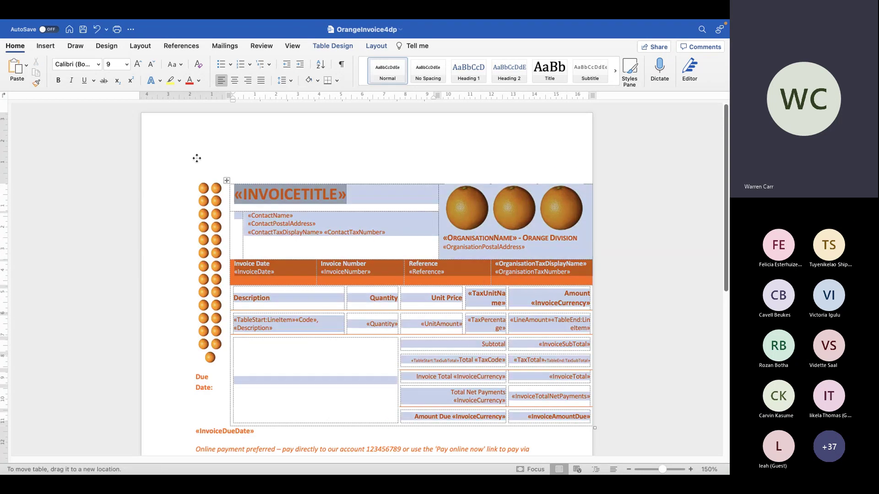
scroll(295, 433, down, 10)
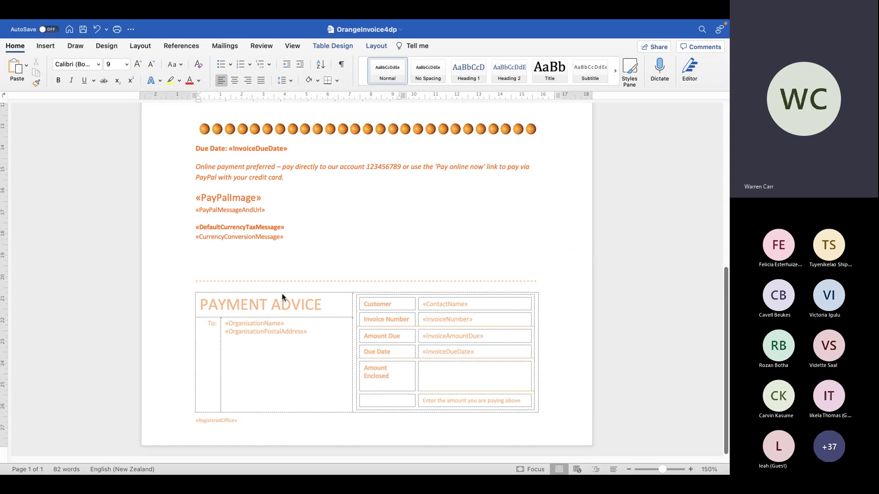
click(197, 294)
click(180, 290)
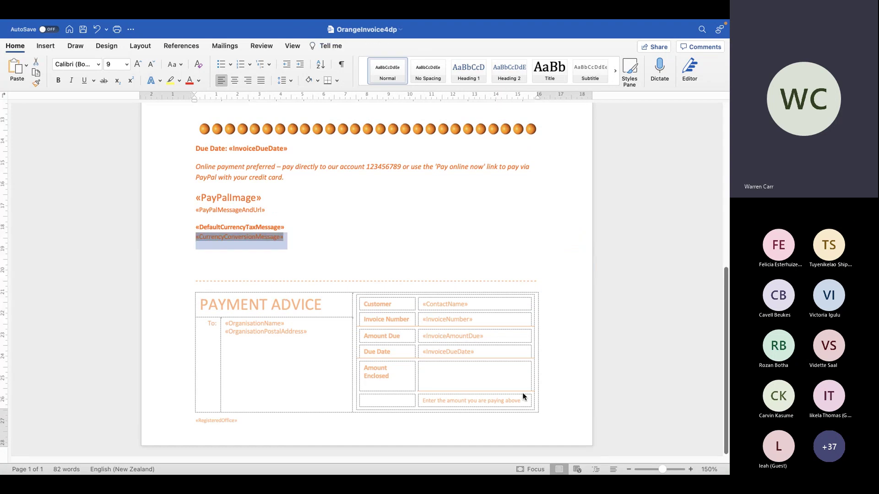
key(Right)
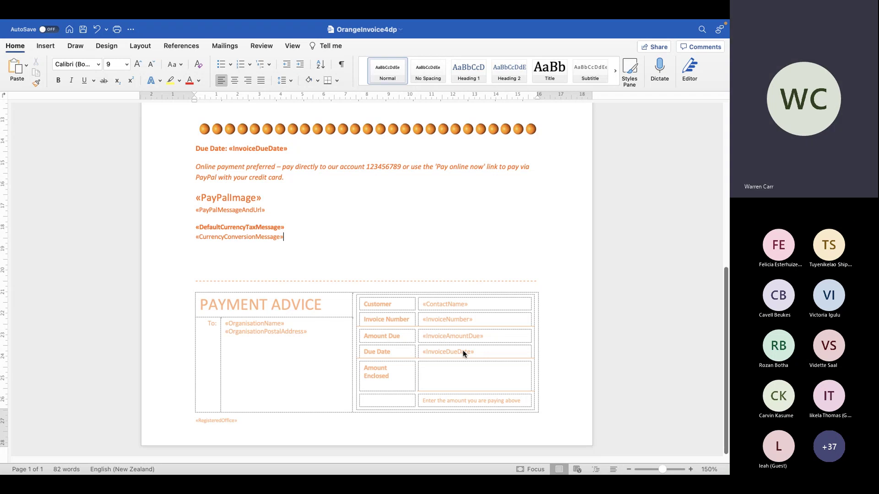
click(276, 236)
click(175, 238)
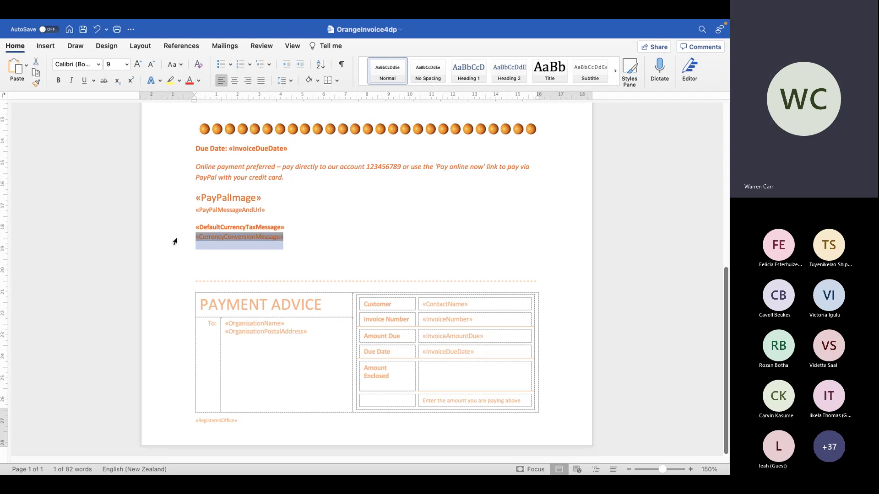
key(Delete)
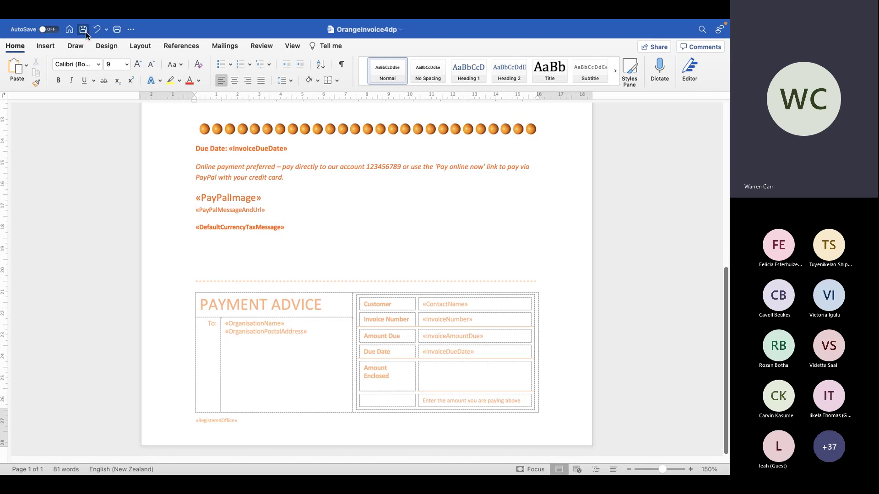
Save OrangeInvoice4dp.docx, exit full screen and return to Xero in the browser
click(82, 29)
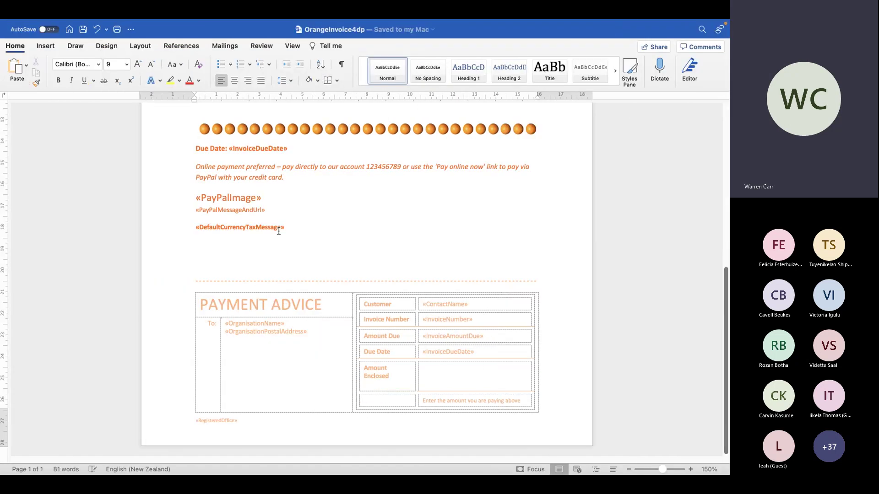
key(ctrl+Left)
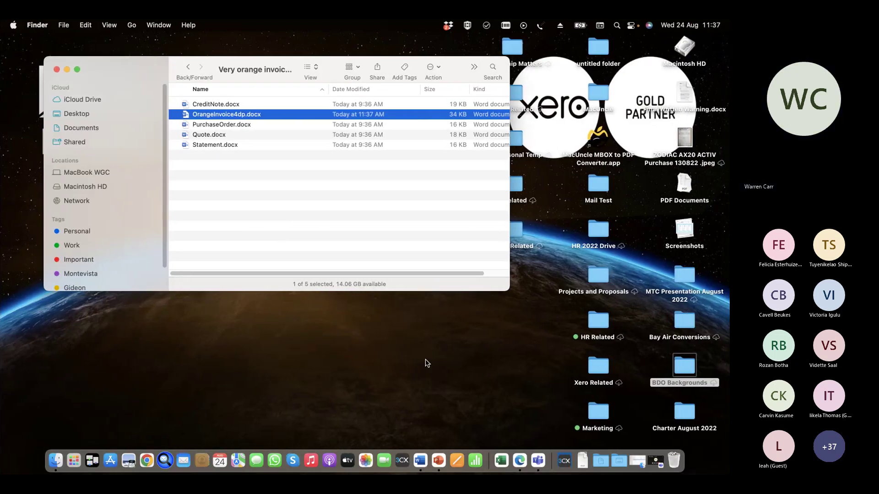
key(ctrl+Right)
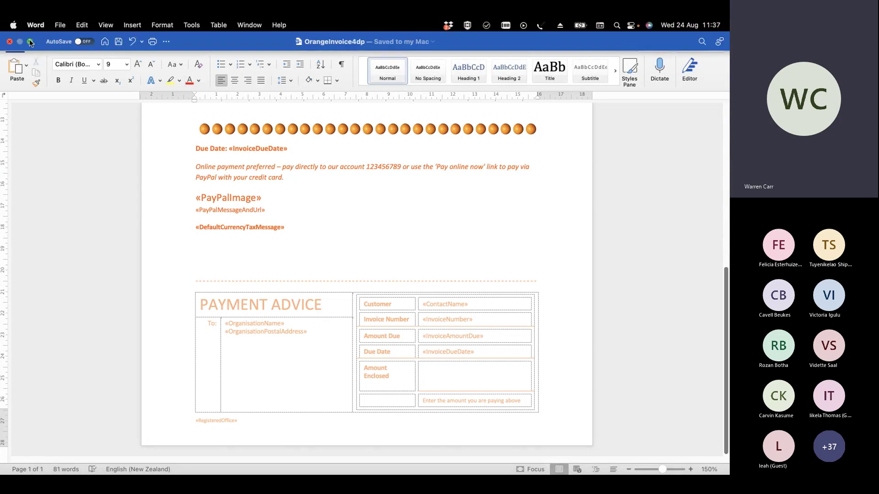
click(30, 42)
key(ctrl+Right)
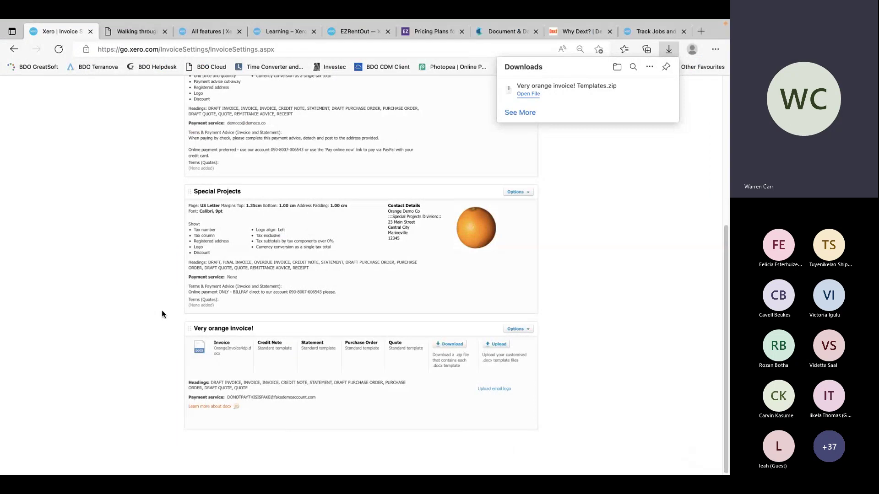
Open the Very orange invoice! .docx upload, browse Desktop for an Invoice file, then cancel the picker
click(493, 343)
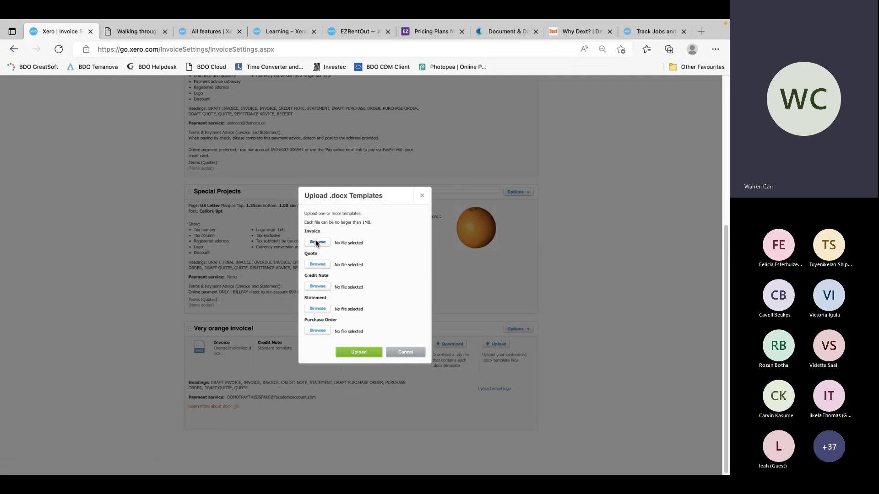
click(316, 242)
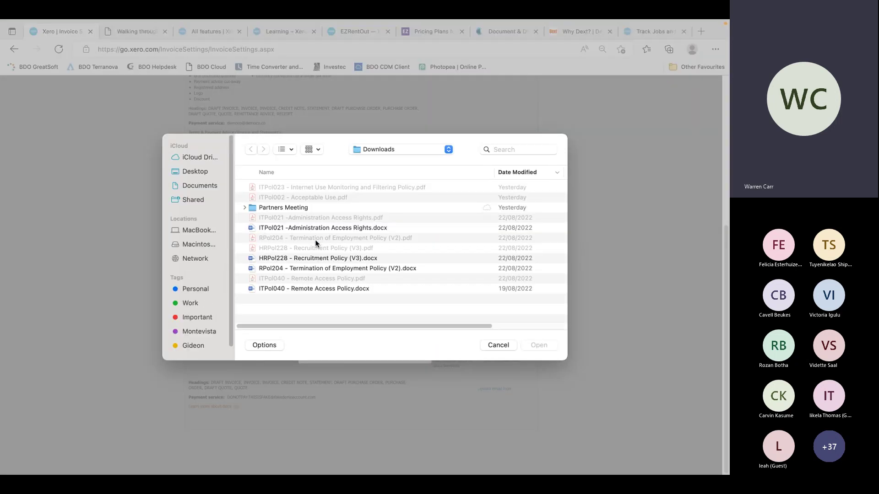
click(195, 172)
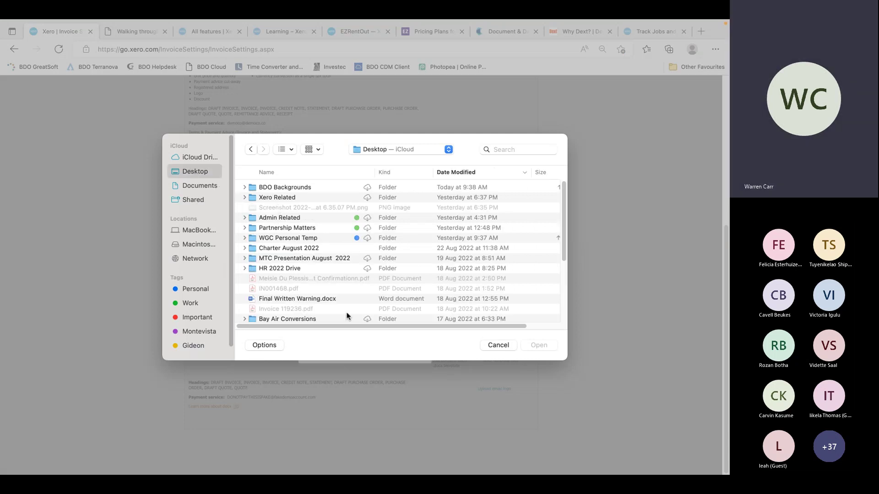
key(Escape)
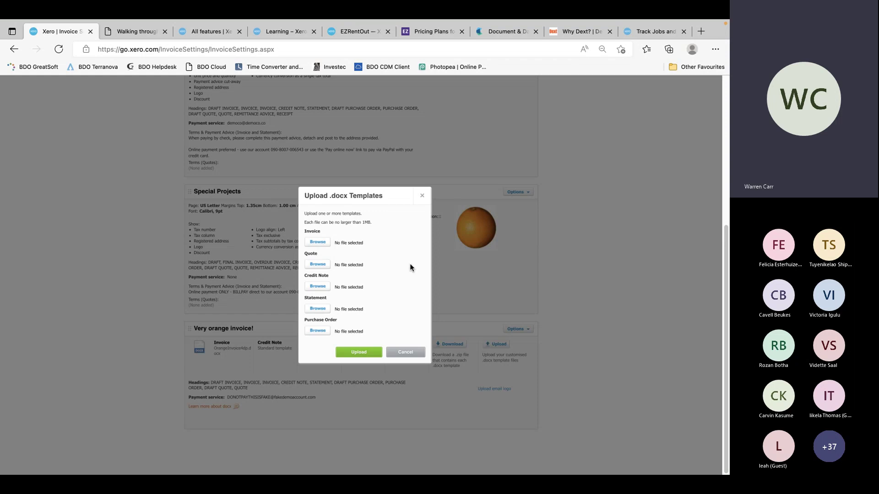
Bring the OrangeInvoice4dp template in Word forward and enlarge its window
key(super+Tab)
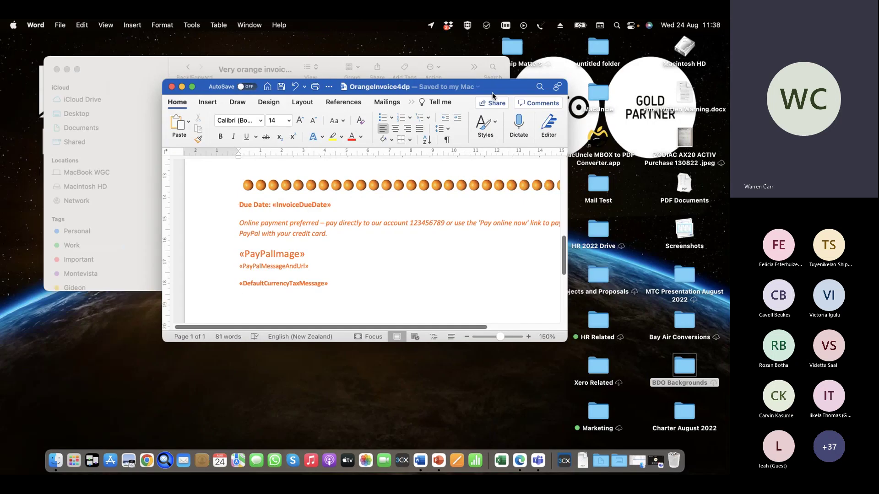
drag(481, 89, 416, 42)
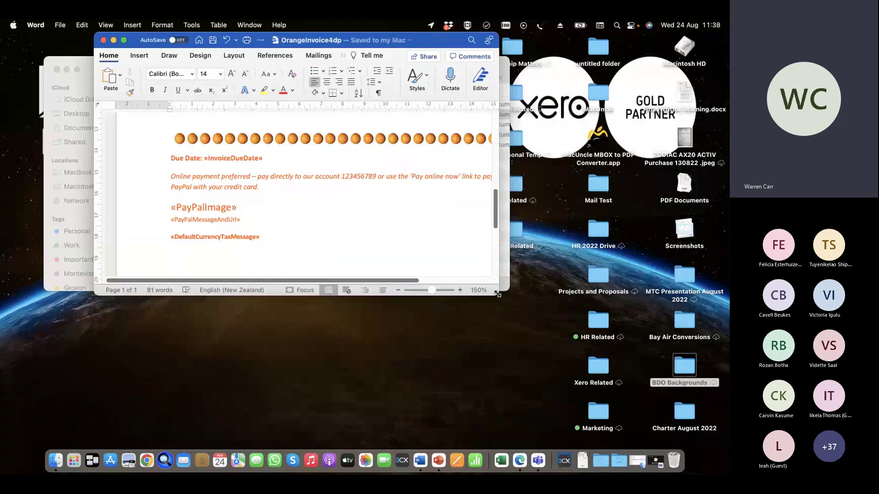
drag(498, 294, 641, 381)
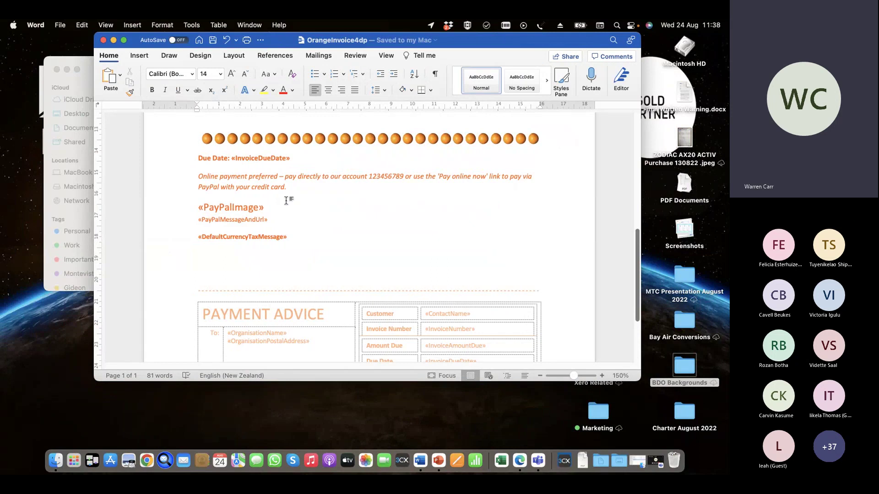
Inspect the «InvoiceDueDate» merge field and the Insert > Links options, then return to the top
click(269, 159)
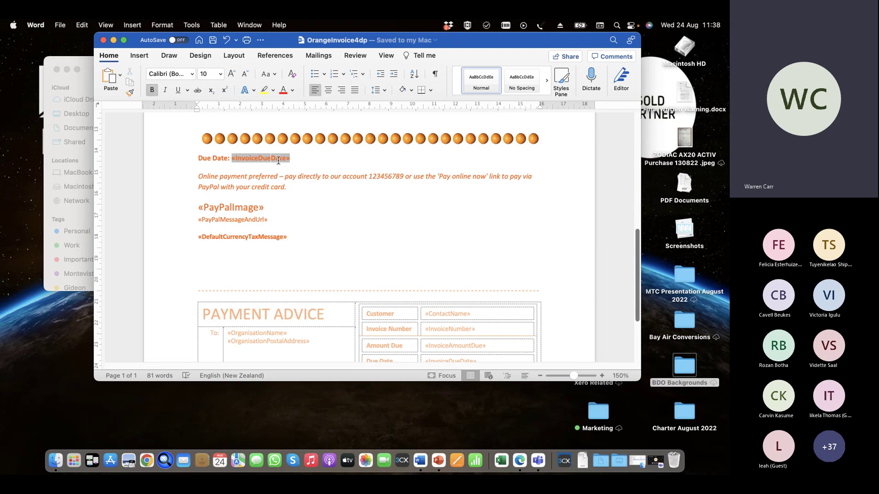
click(139, 55)
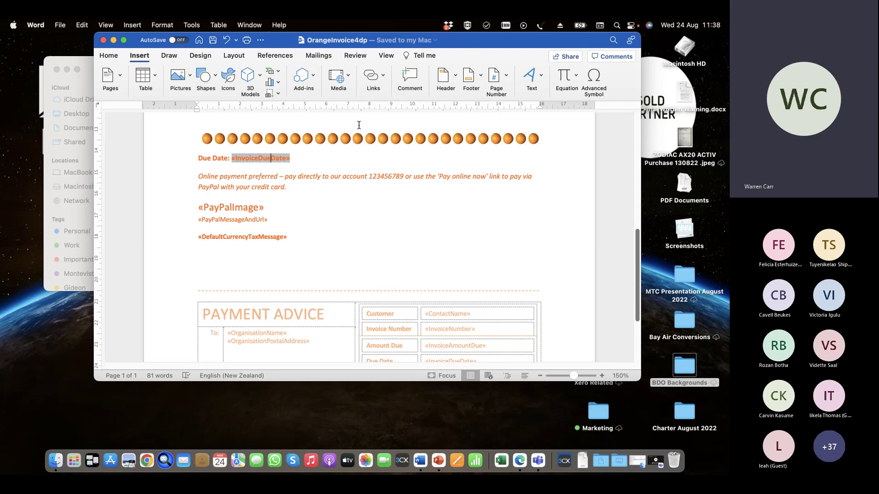
click(383, 77)
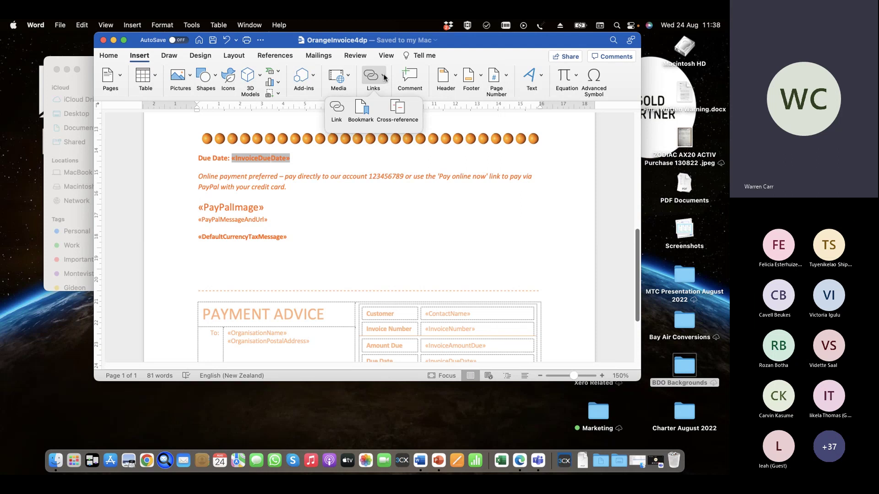
click(383, 76)
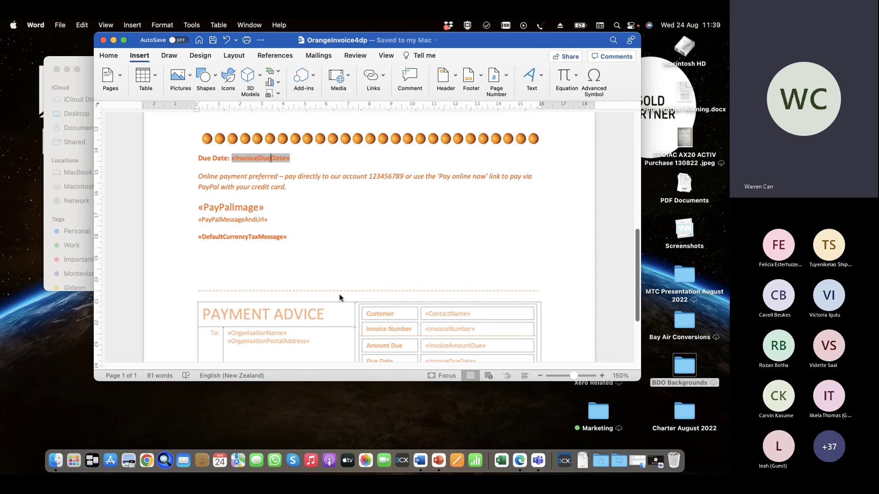
scroll(339, 293, down, 5)
scroll(339, 294, up, 12)
scroll(339, 294, up, 5)
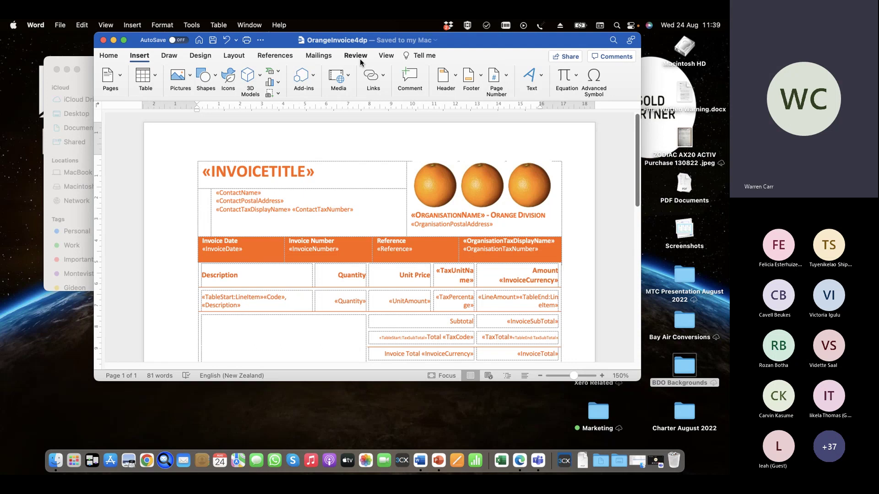
Close the Word template, cancel the .docx upload, and return to Organisation settings via Demo Company
click(104, 40)
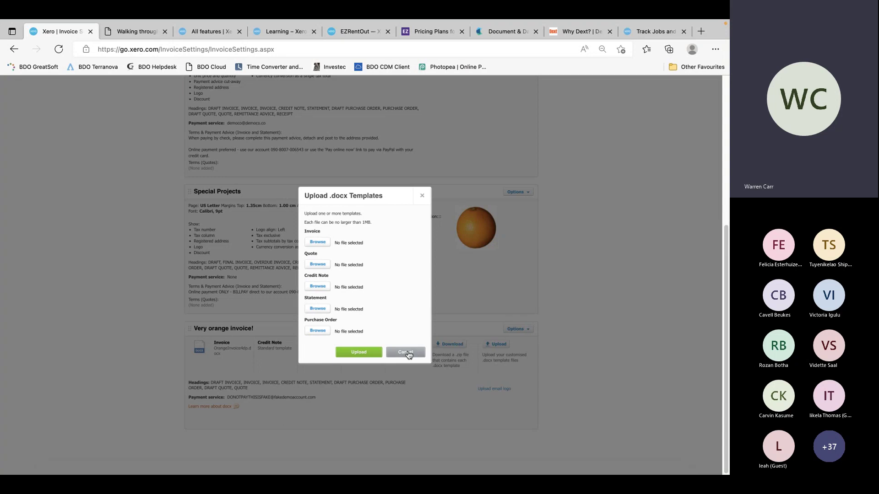
click(405, 353)
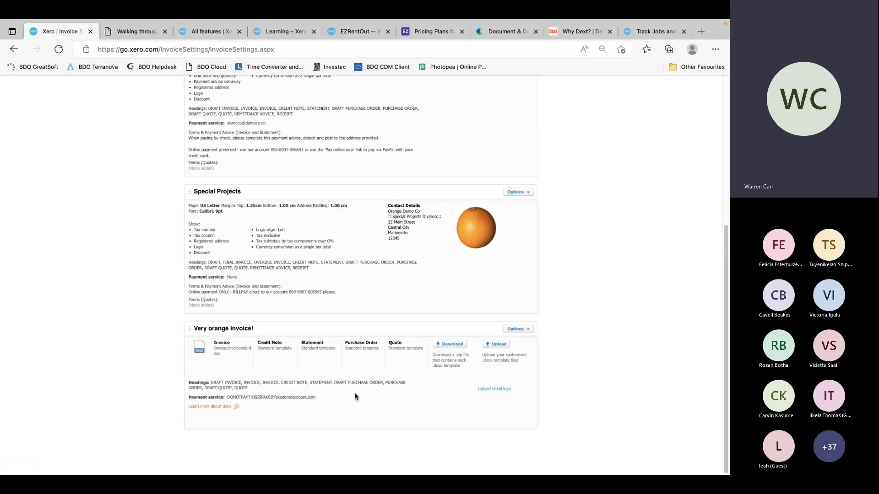
scroll(302, 256, up, 6)
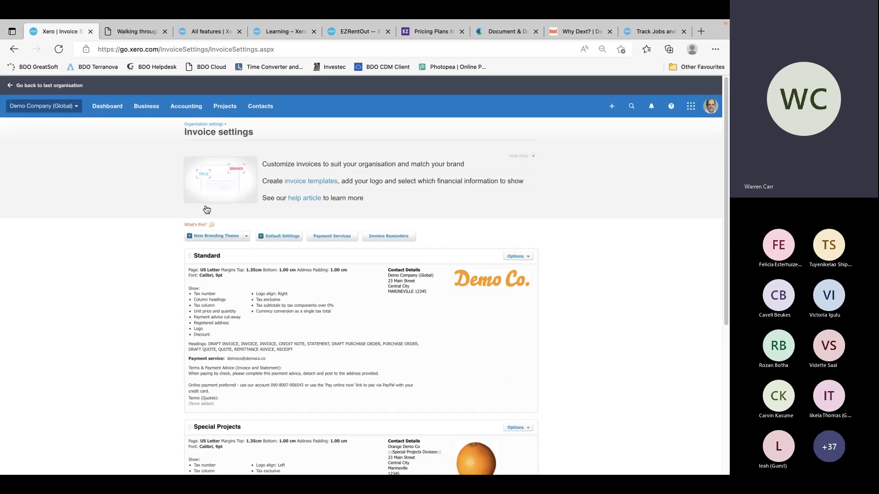
click(78, 109)
click(50, 200)
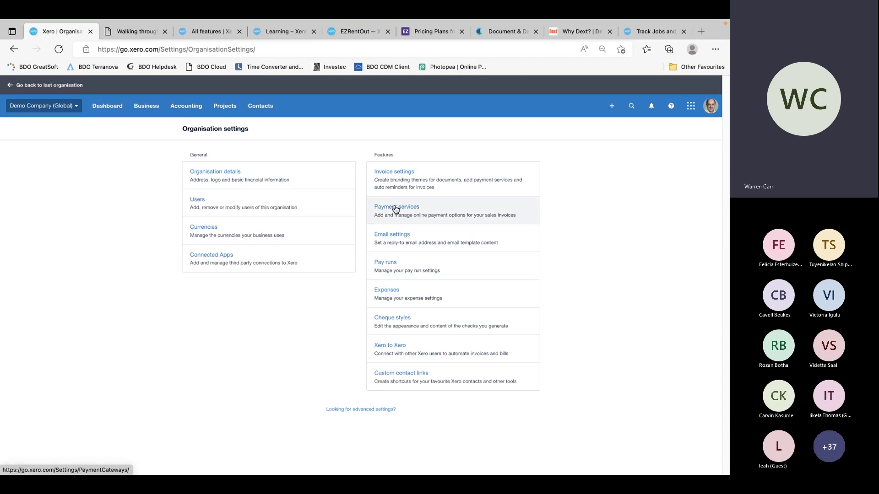
Review the PayPal accounts connected in Payment services, then go to Email settings
click(396, 209)
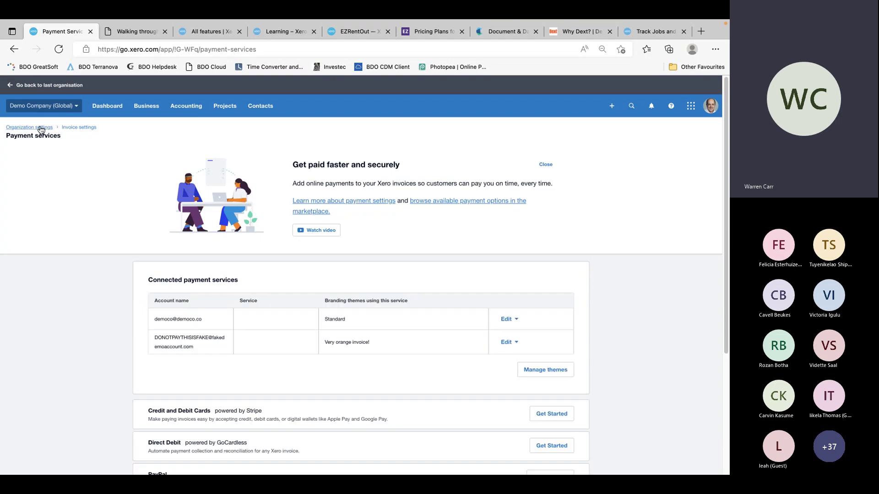
click(41, 128)
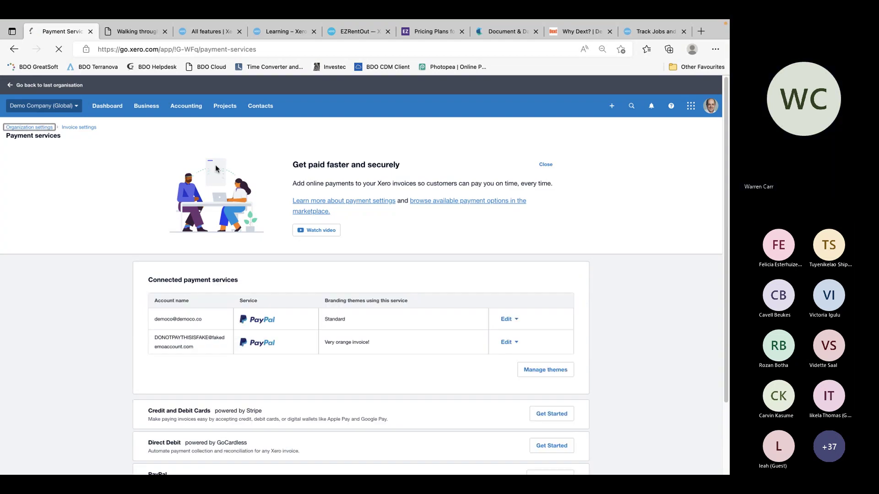
click(397, 235)
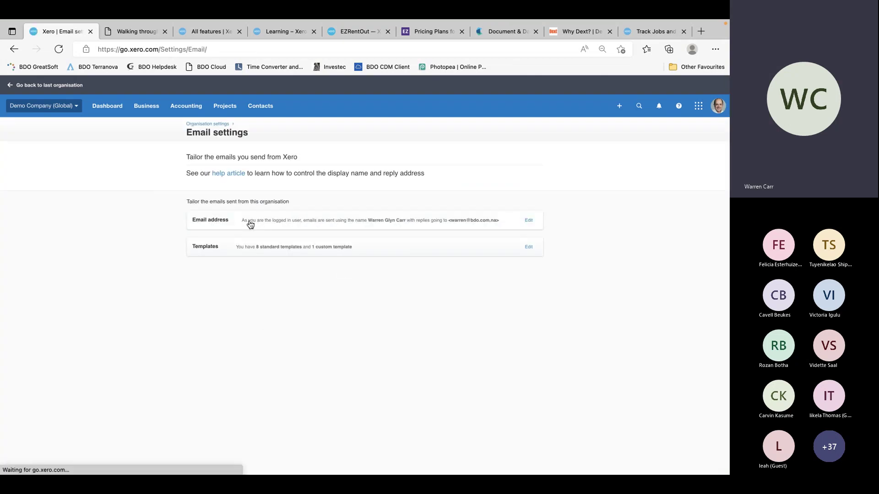
Expand the sender address and template lists, and preview the Sales Invoice 'Basic' template without saving
click(529, 221)
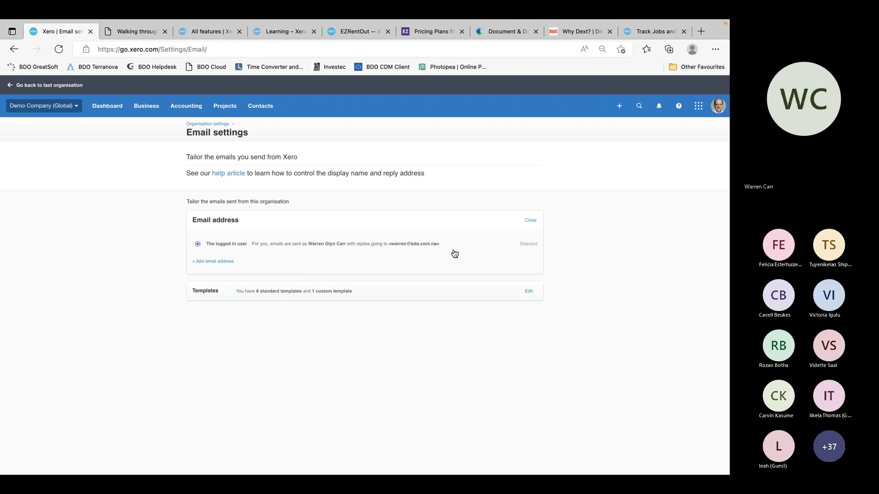
click(529, 292)
scroll(427, 374, down, 2)
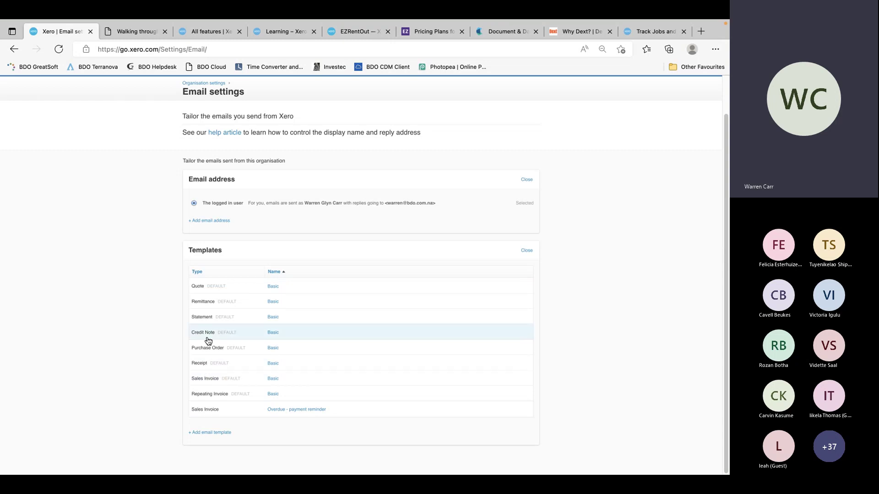
click(274, 378)
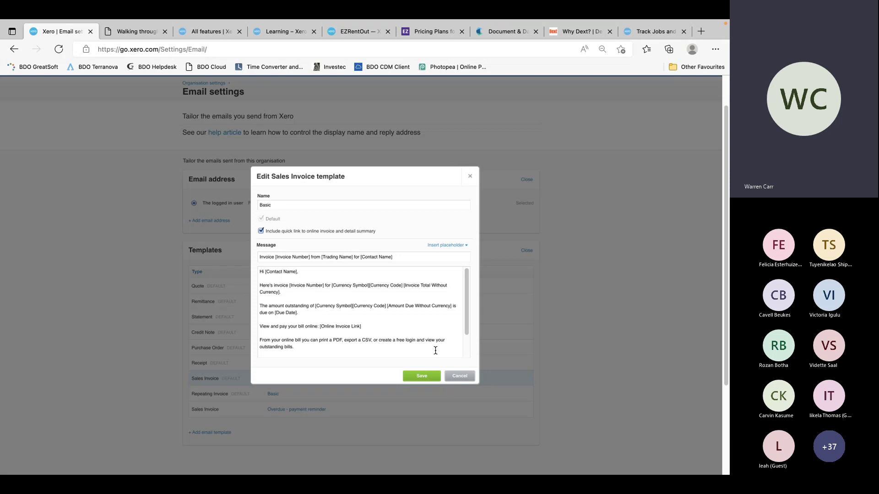
click(466, 376)
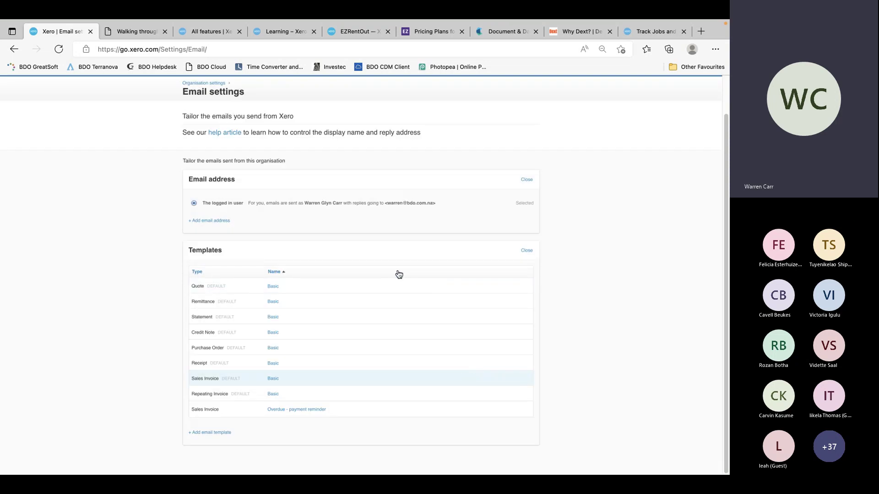
scroll(117, 229, up, 2)
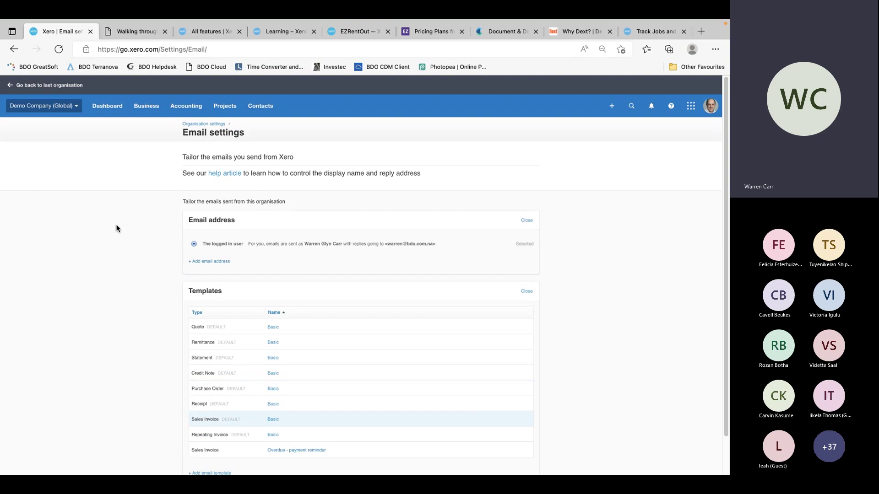
click(78, 107)
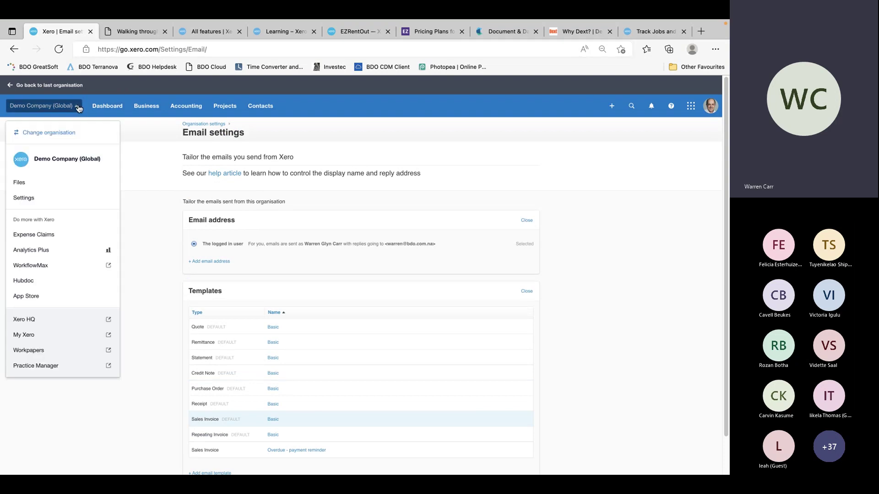
Open Expense settings and review the Mileage claims, Expense claims and Labels tabs
click(37, 197)
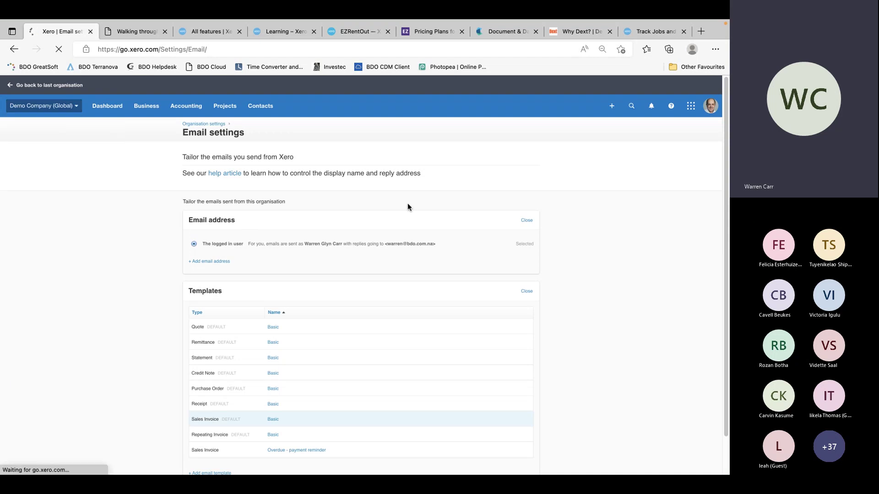
click(385, 267)
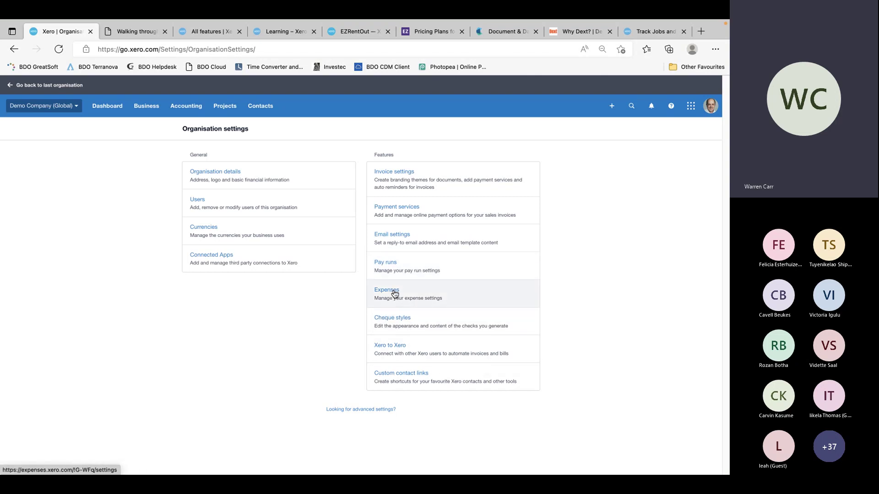
click(392, 292)
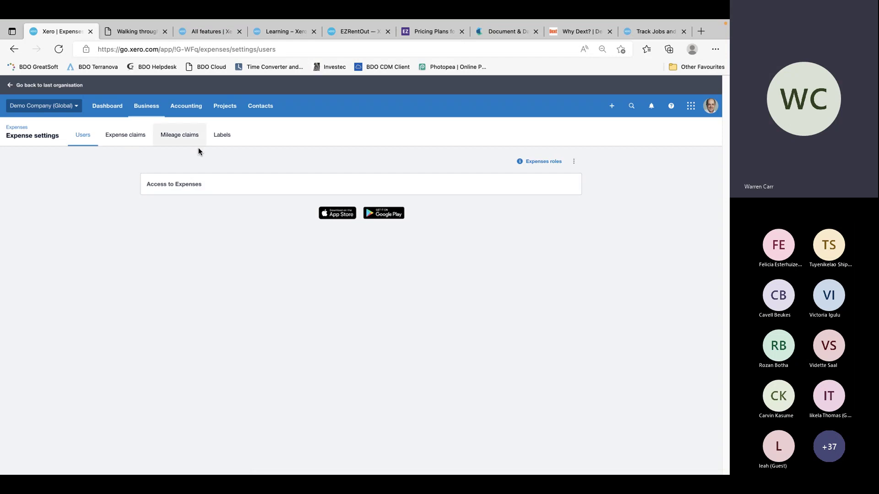
click(184, 140)
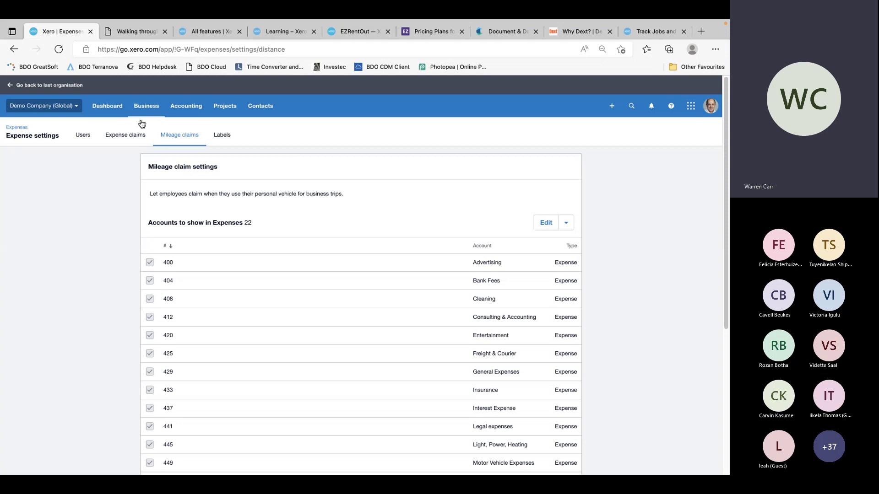
click(120, 135)
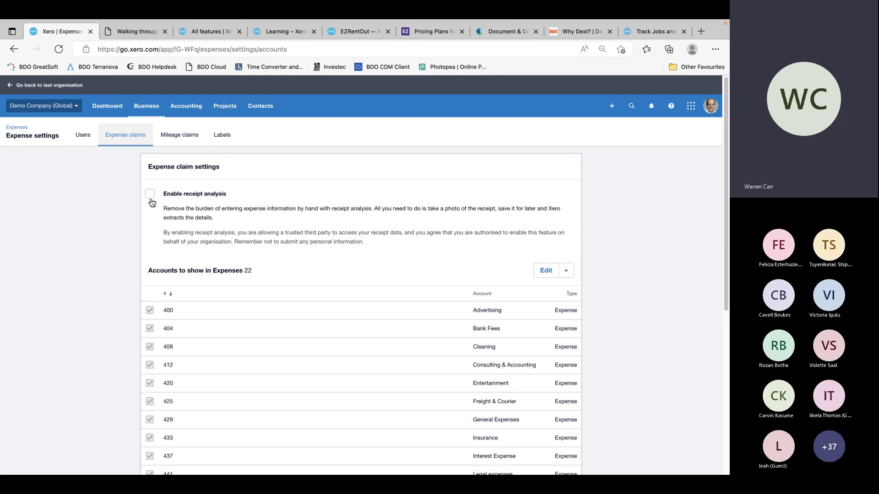
scroll(216, 360, down, 6)
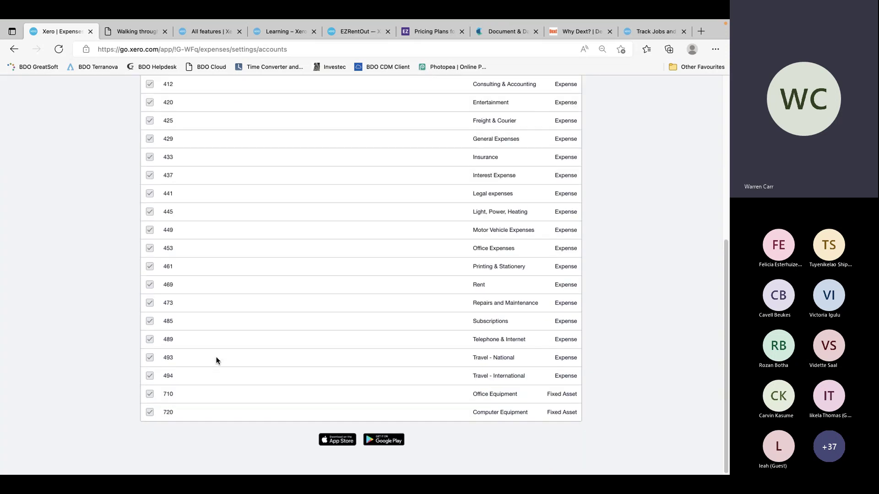
scroll(216, 359, up, 6)
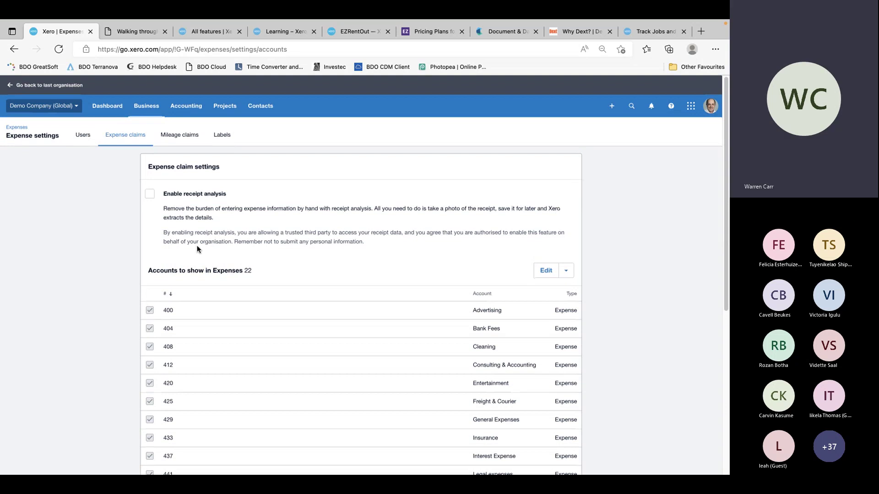
click(222, 135)
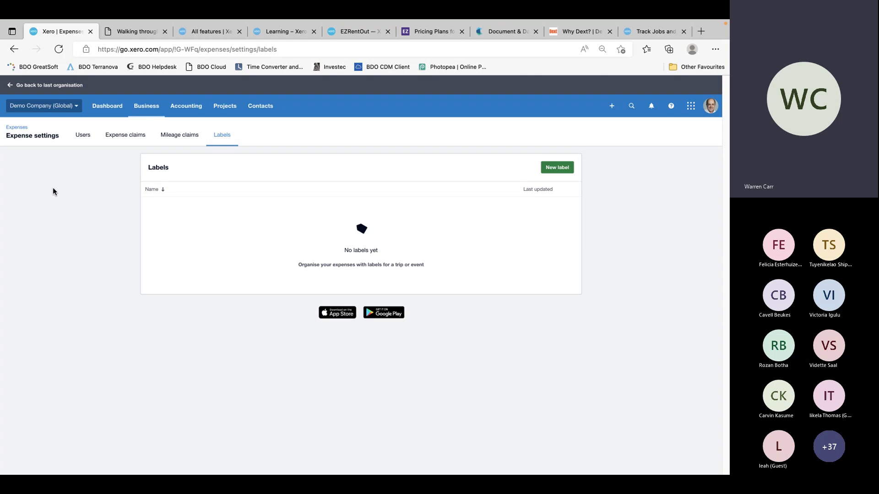
Return to Organisation settings and open Cheque styles to view the Standard layout
click(69, 105)
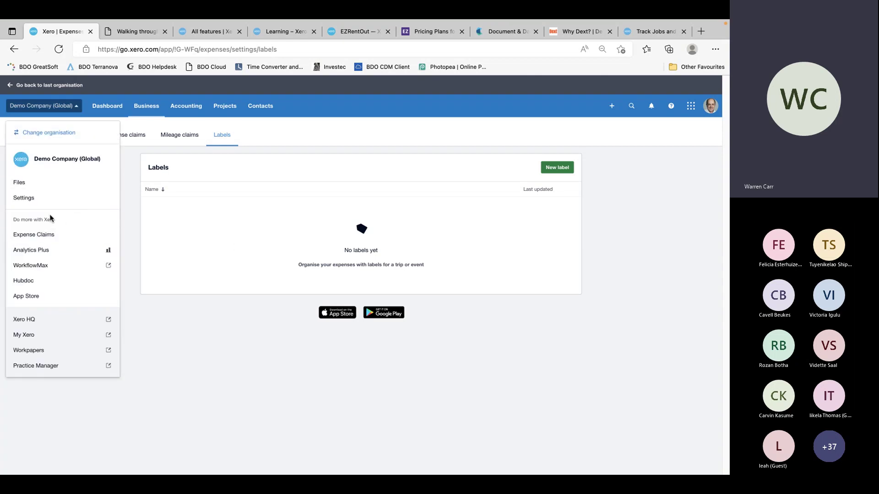
click(32, 197)
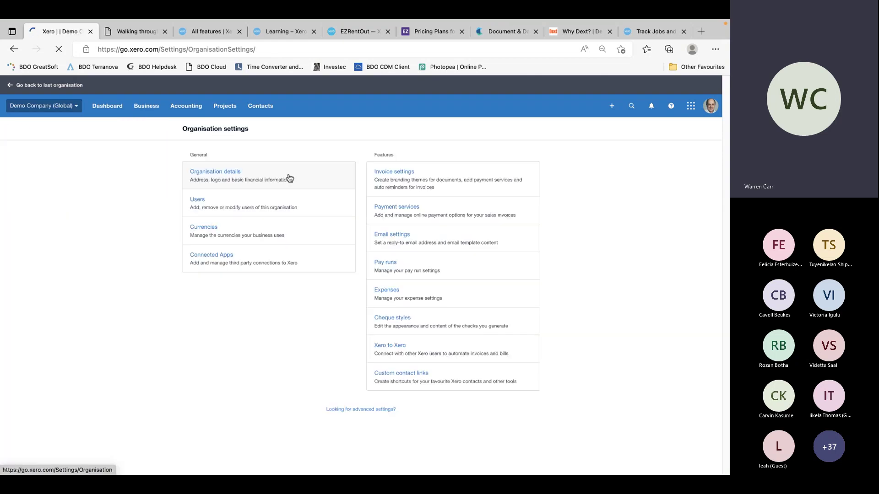
click(396, 321)
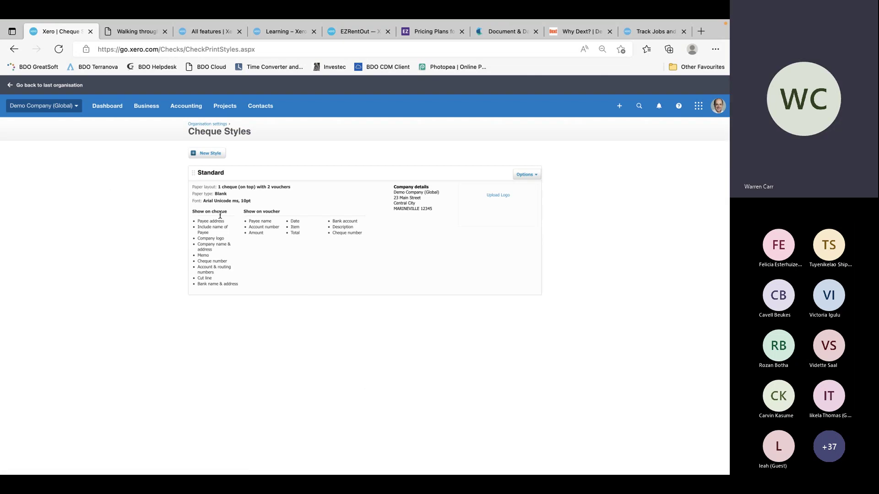
Go back to Organisation settings through the Demo Company menu and open Xero to Xero
click(78, 109)
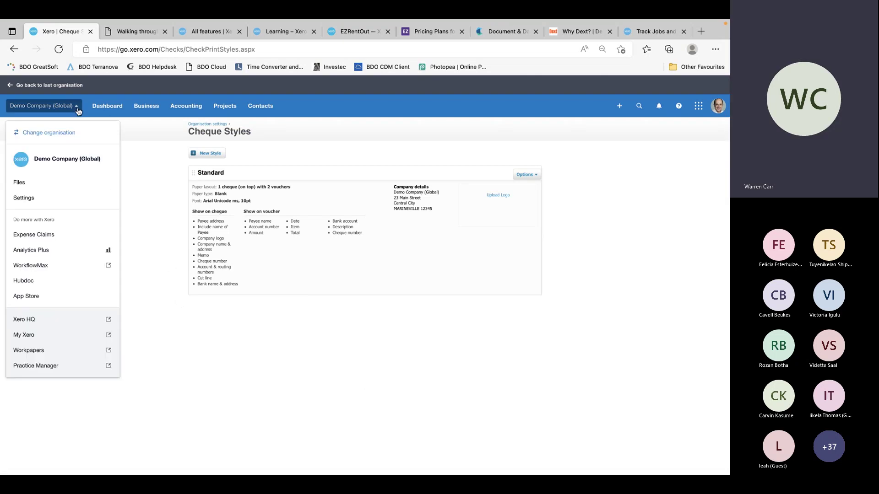
click(56, 183)
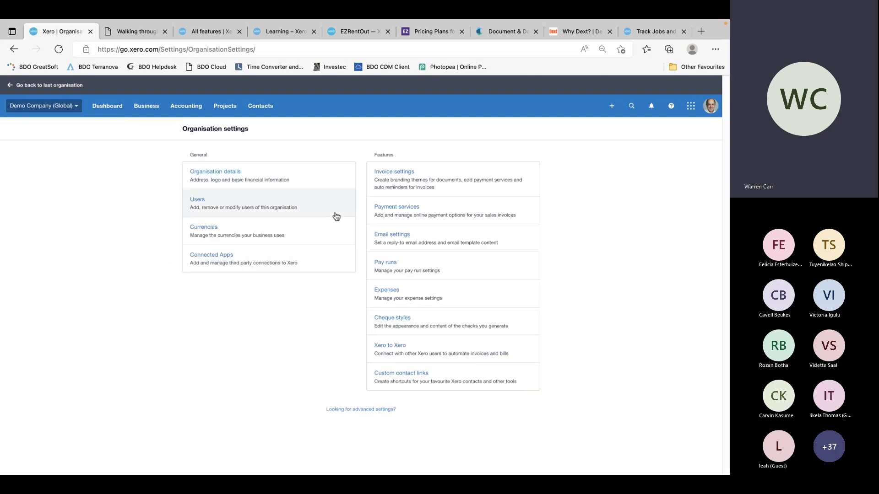
click(392, 350)
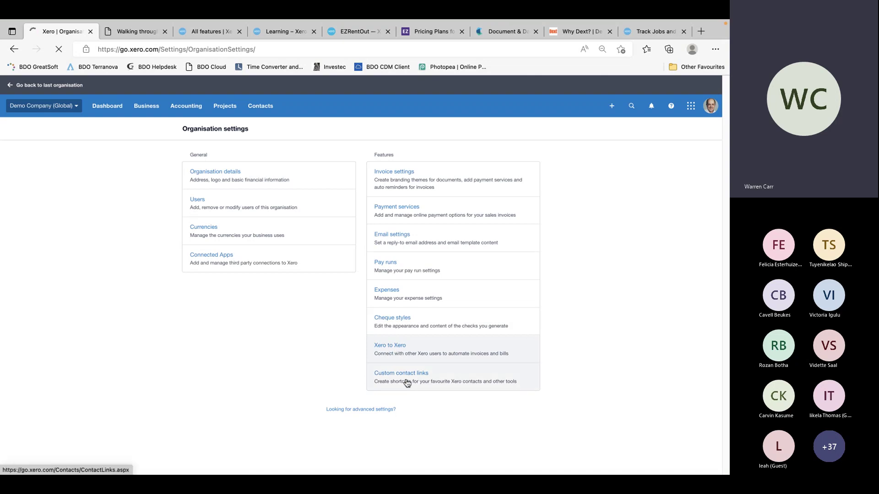
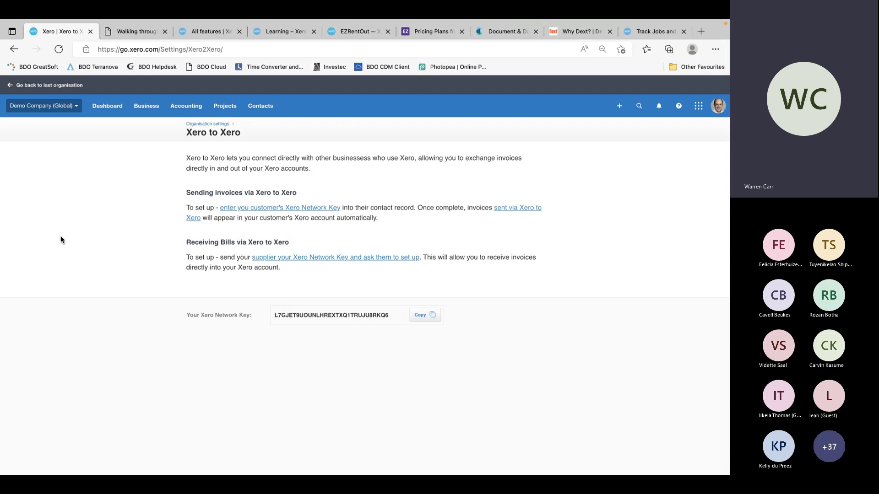
Go to the Demo Company settings and open Custom contact links, which has no links yet
click(61, 107)
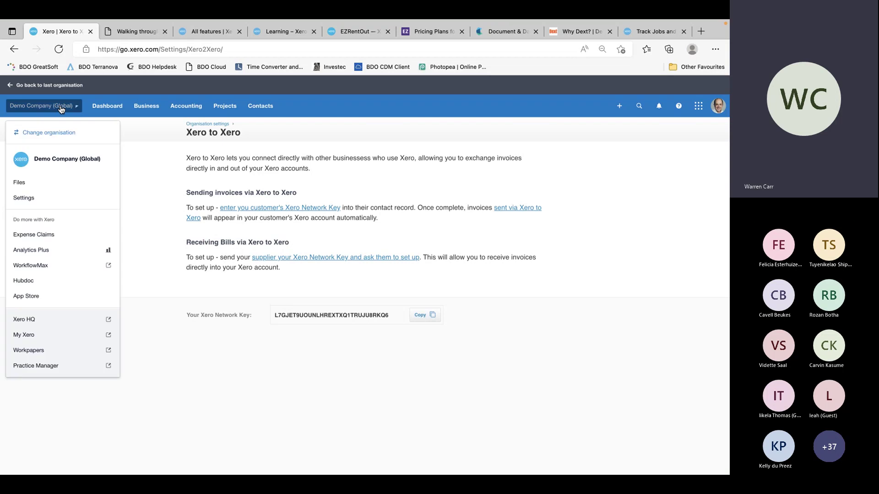
click(37, 197)
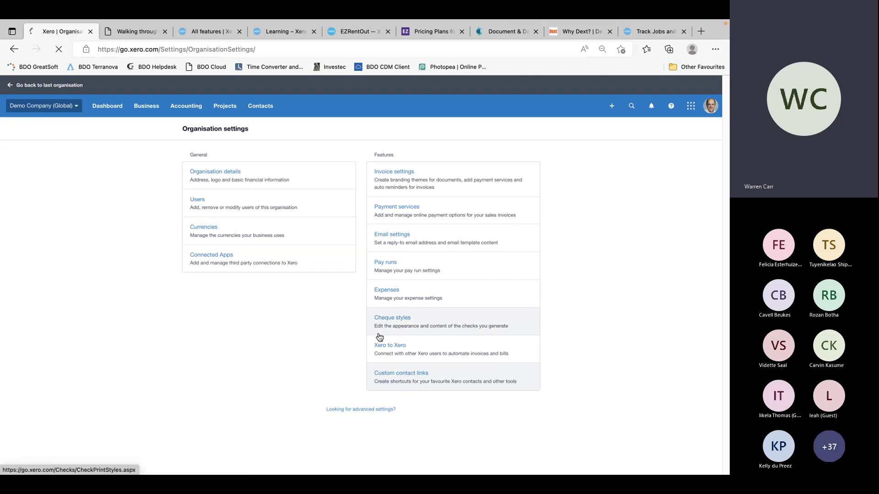
click(376, 372)
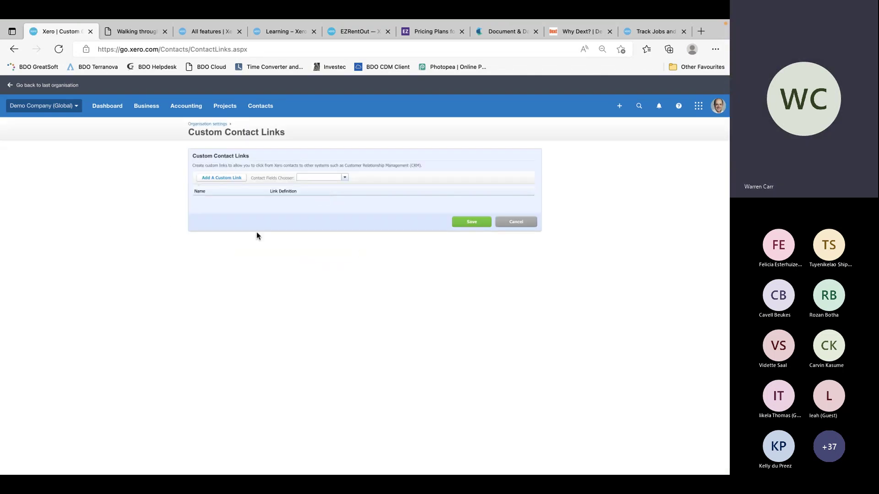
click(231, 178)
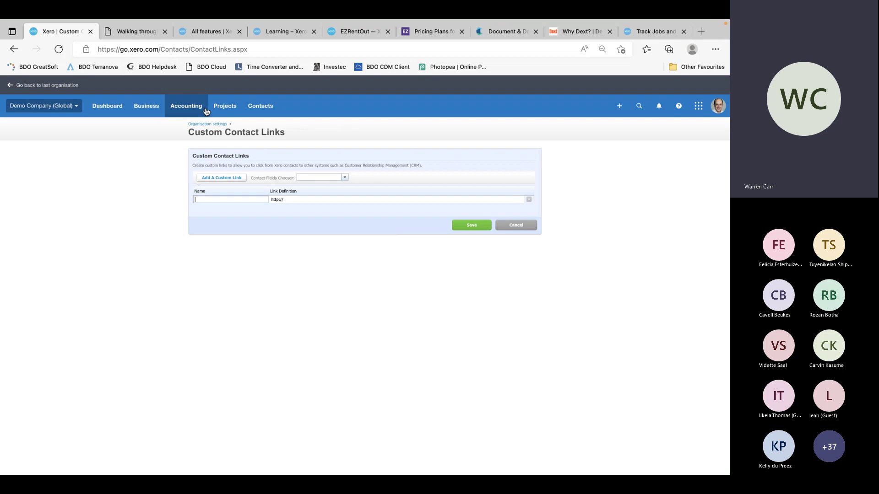
text(ext)
key(Tab)
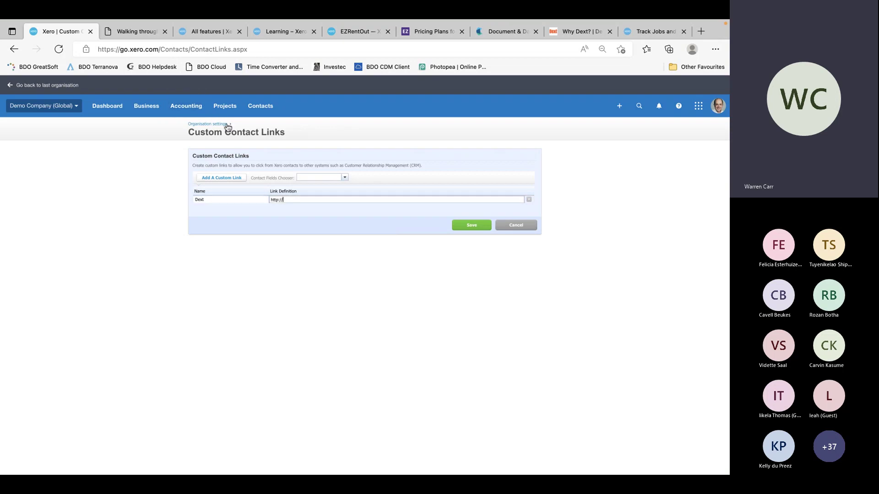
text(Dext)
text(www.dext.com)
click(474, 227)
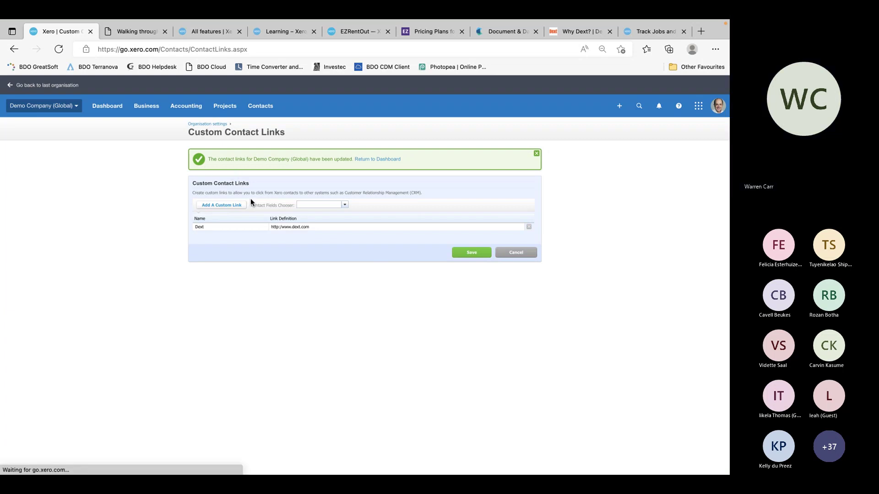
click(378, 161)
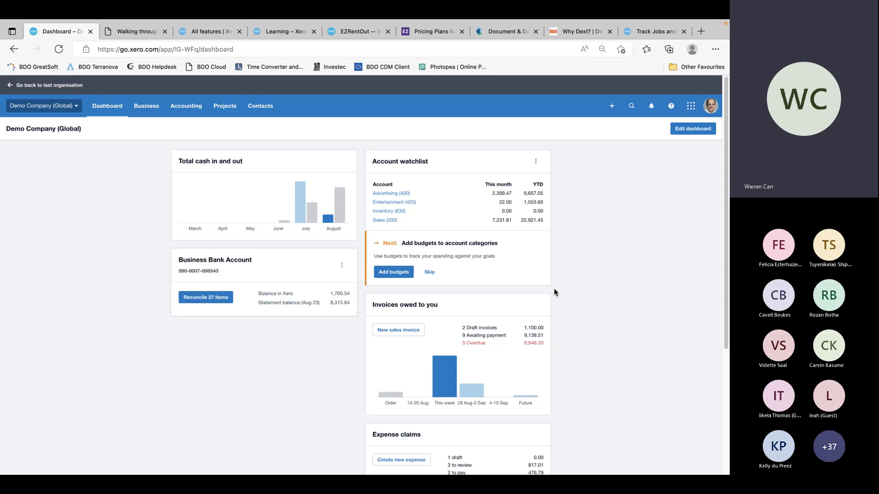
Check the New, Search, Notifications and Help panels in the top bar
click(611, 106)
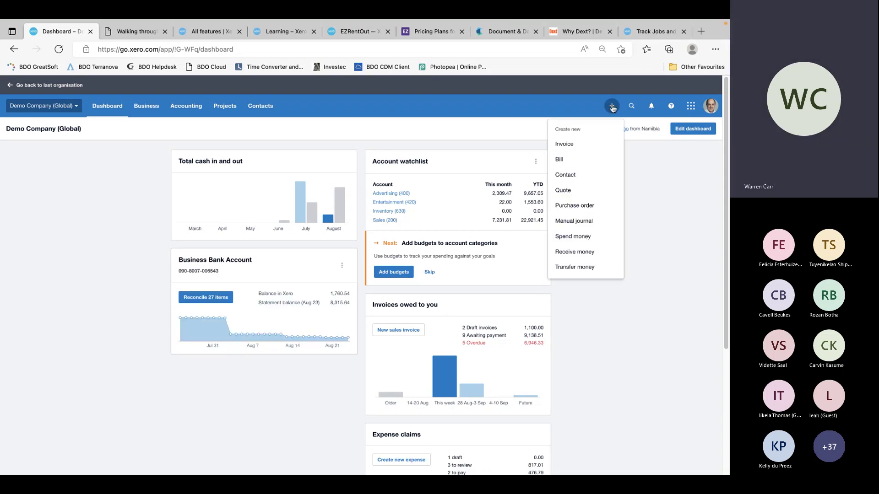
click(630, 106)
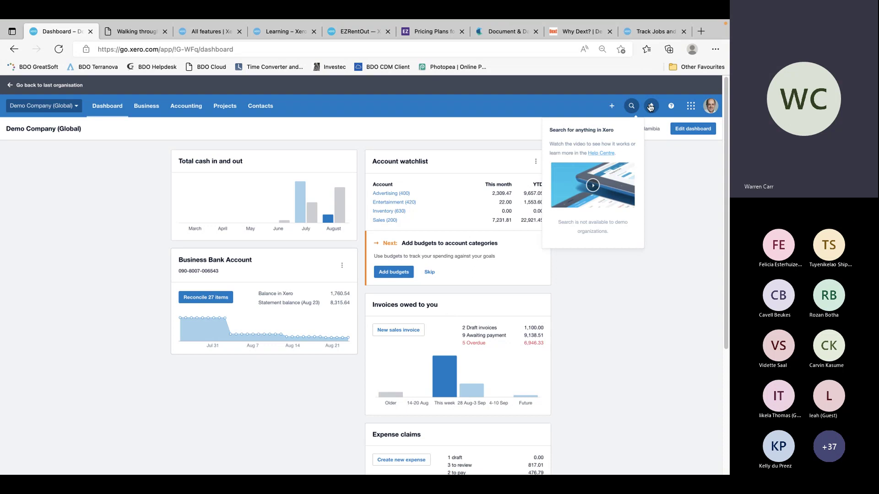
click(650, 107)
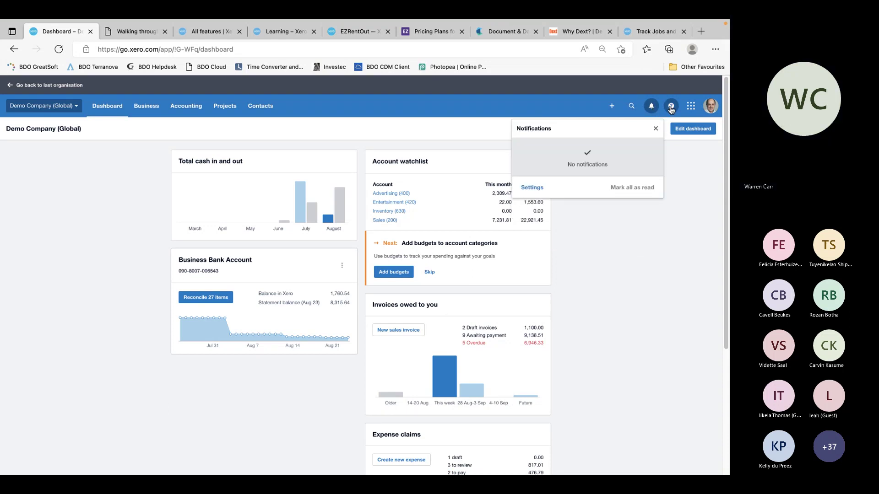
click(671, 108)
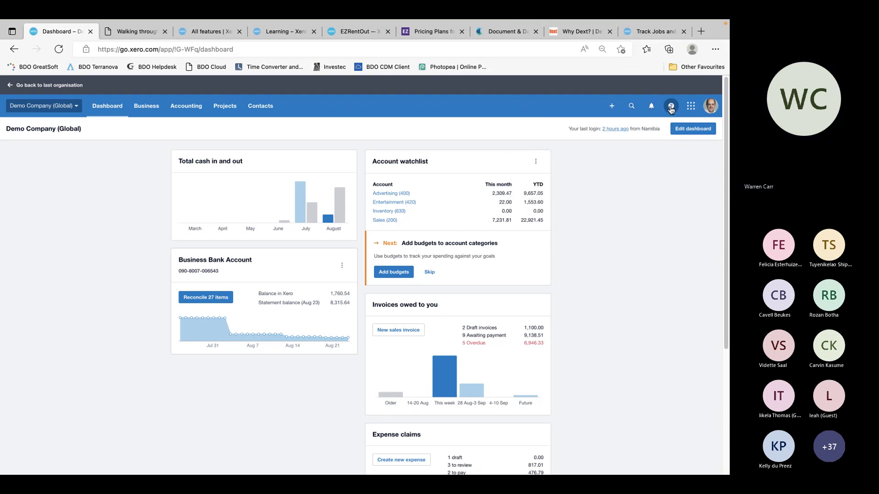
Browse the Contacts, Projects, Accounting and Business menus, then return to the dashboard
click(262, 113)
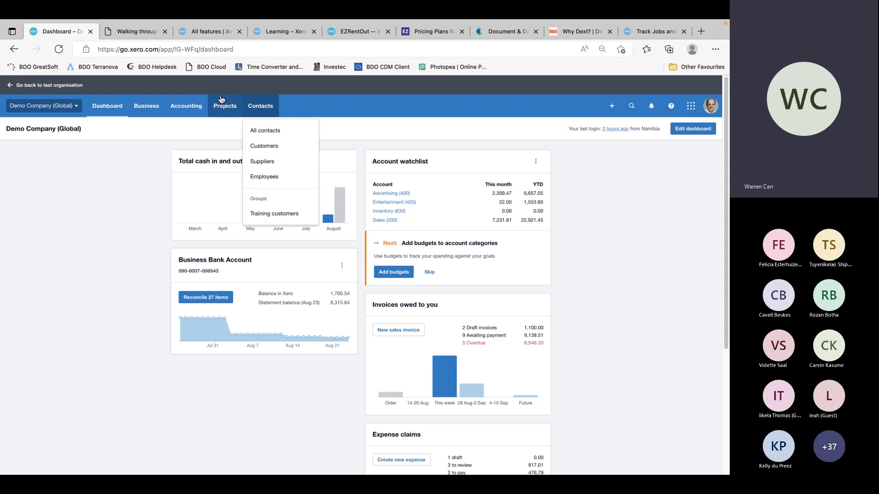
click(212, 108)
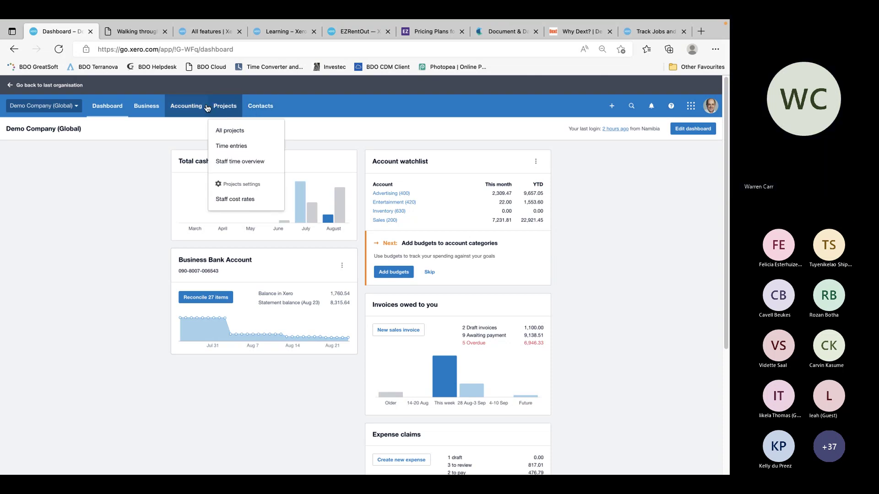
click(198, 108)
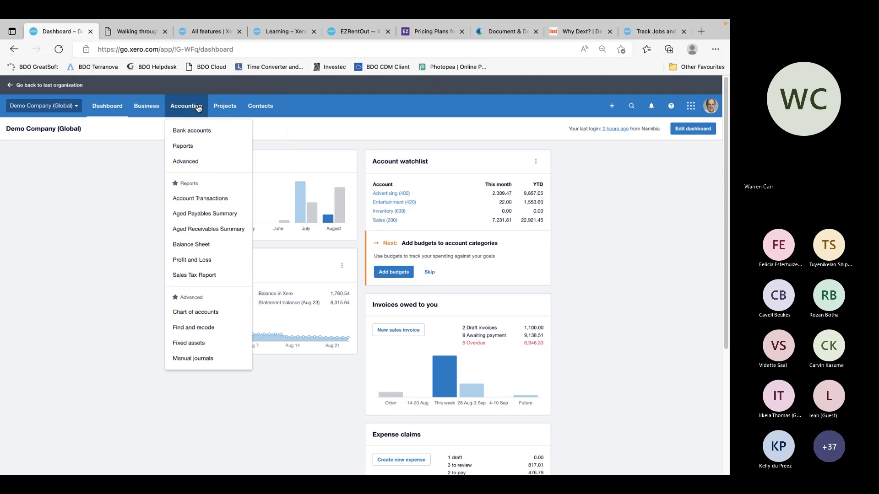
click(148, 107)
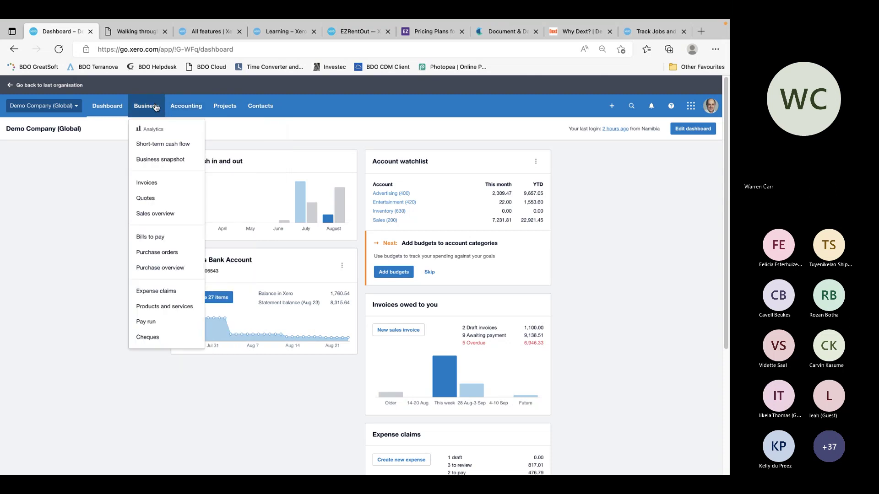
click(111, 108)
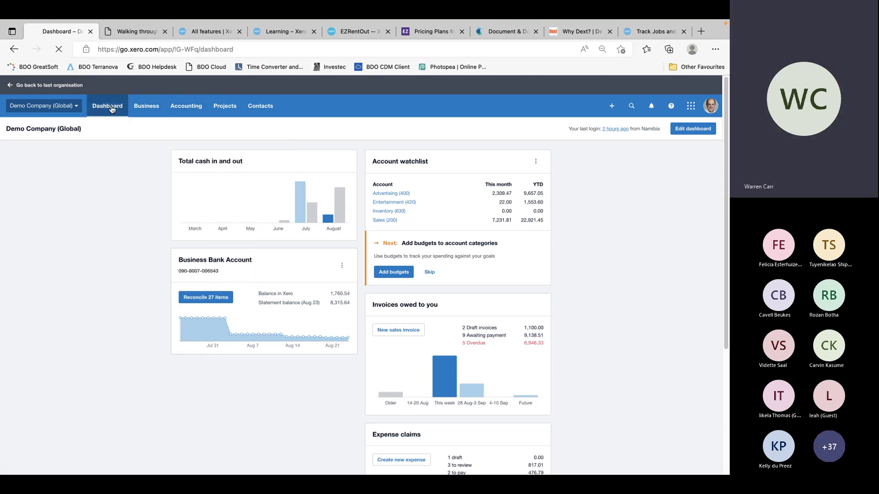
Open the Demo Company organisation menu and go to Hubdoc
click(71, 106)
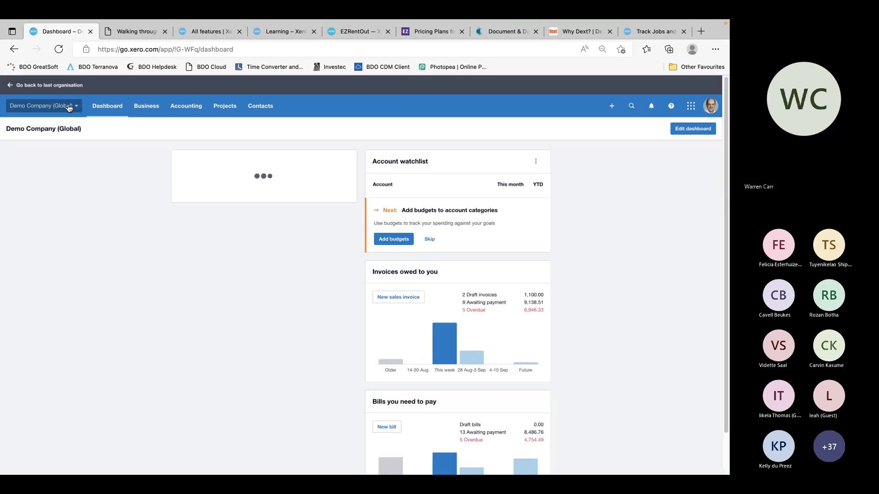
click(65, 107)
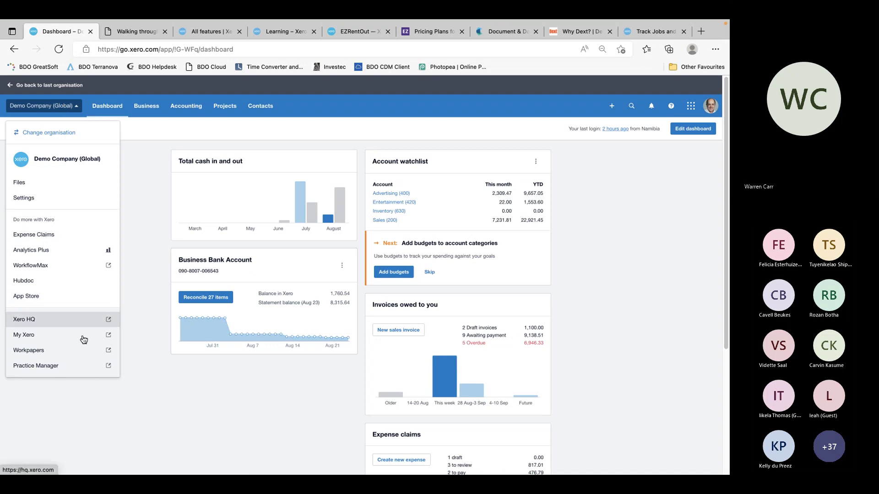
click(247, 380)
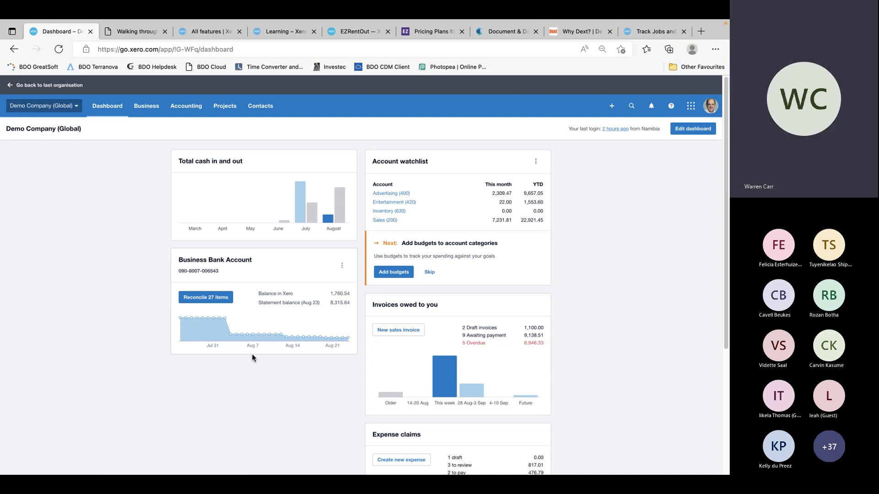
click(64, 105)
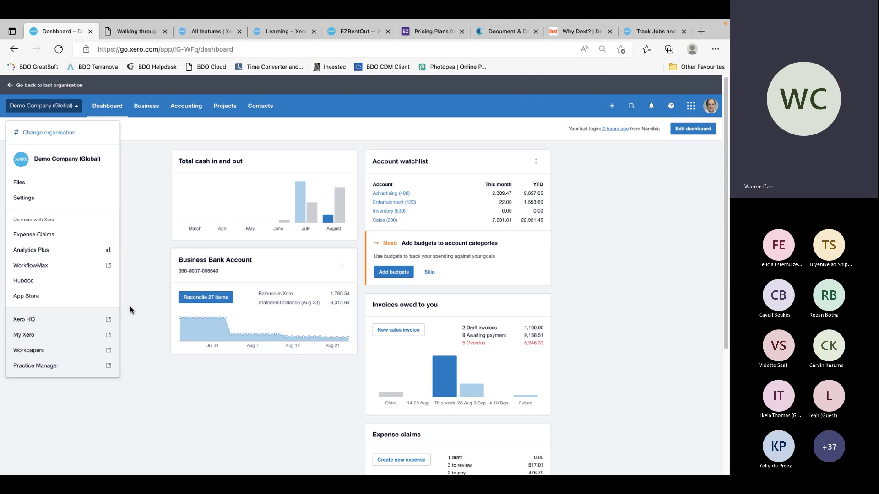
click(108, 281)
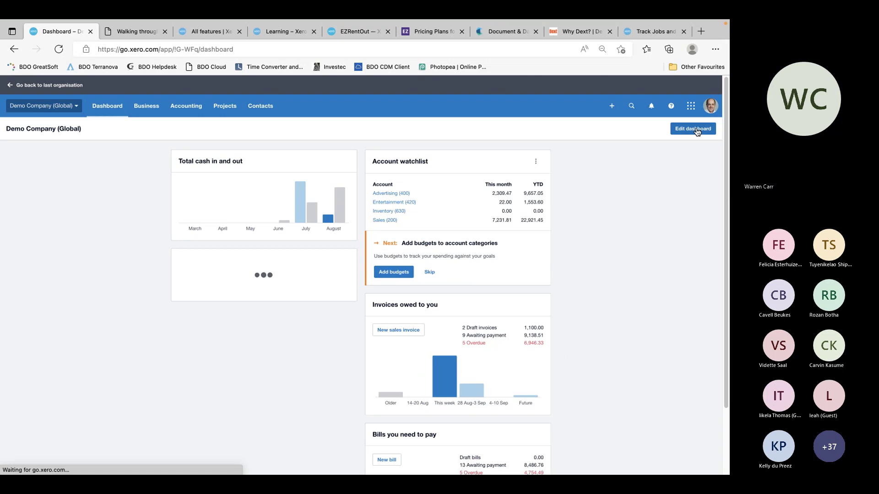
Try Edit dashboard and cancel it, then browse the Accounting and Business menus again
click(697, 131)
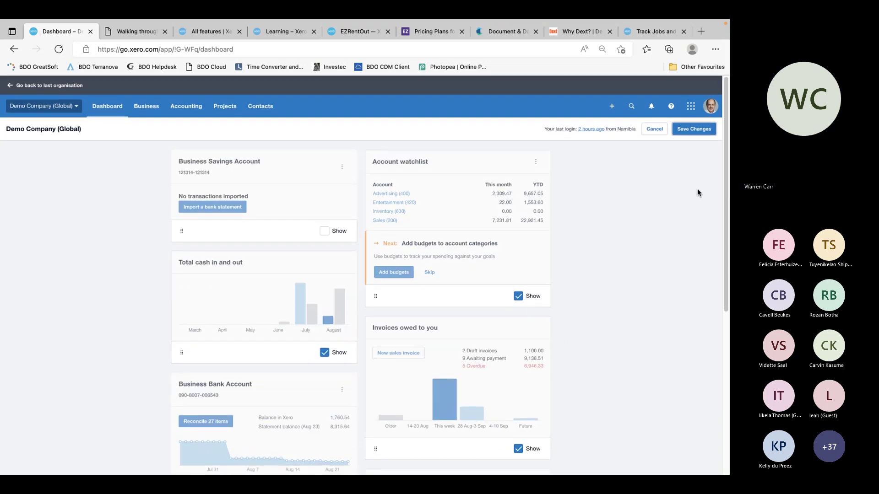
click(664, 129)
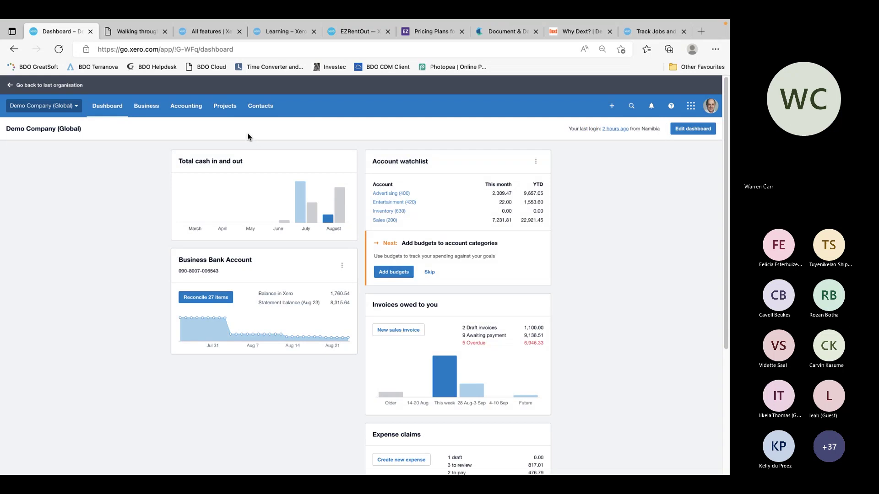
click(184, 107)
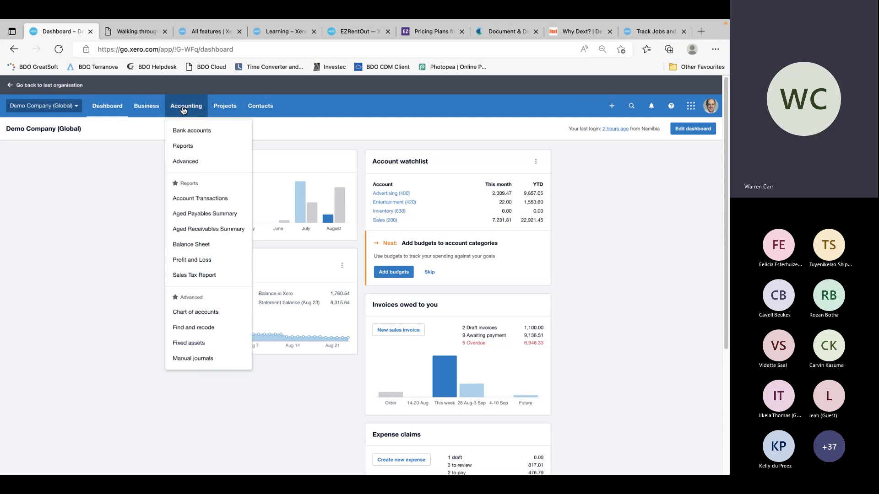
click(149, 107)
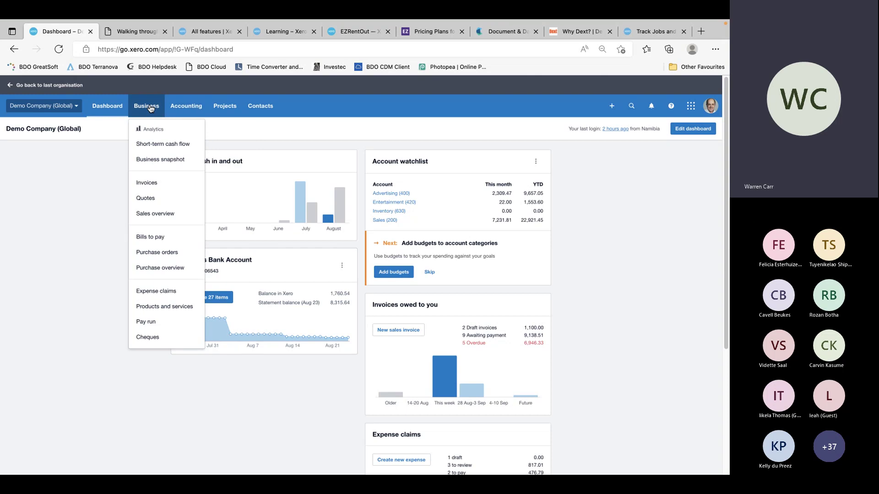
click(107, 106)
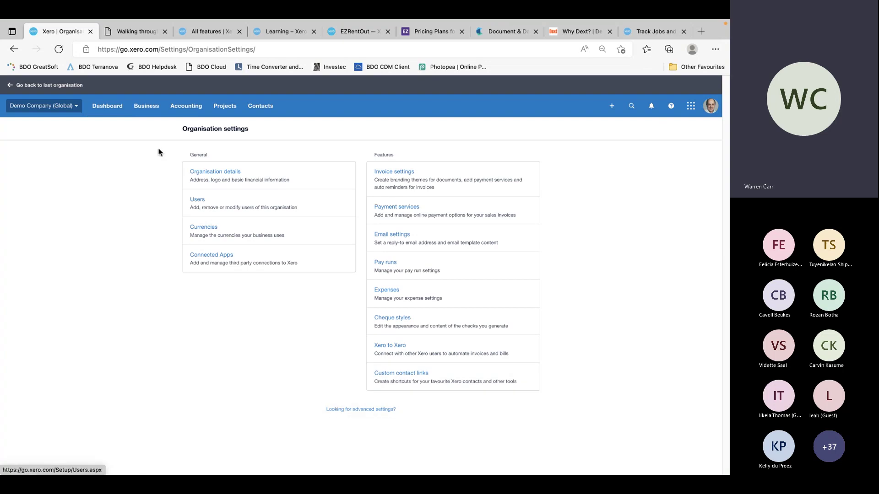
Go to the advanced accounting features page and open Find and recode
click(186, 107)
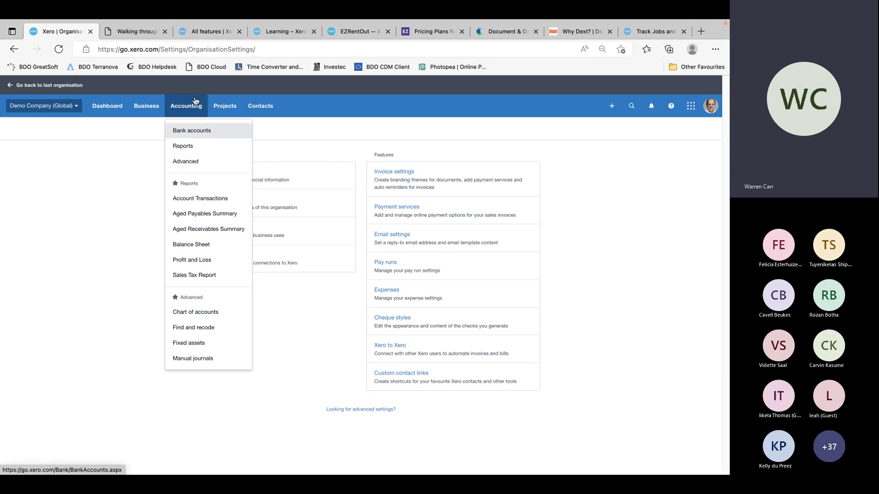
click(79, 218)
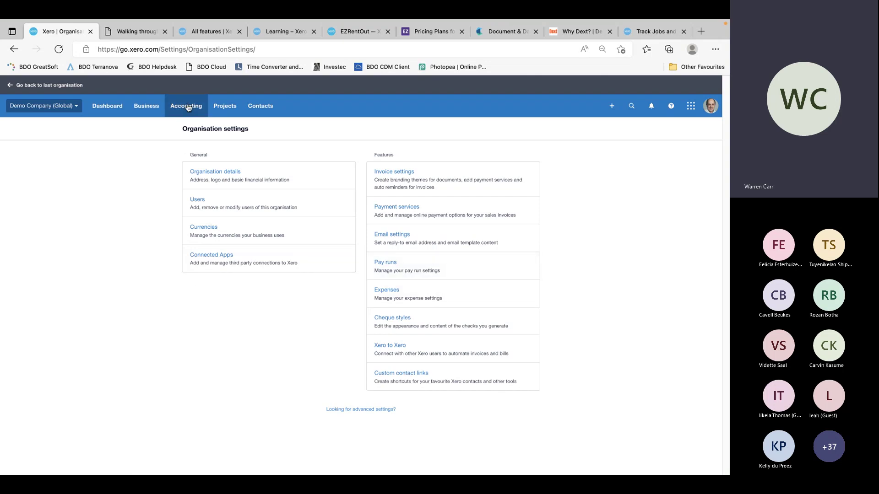
click(364, 410)
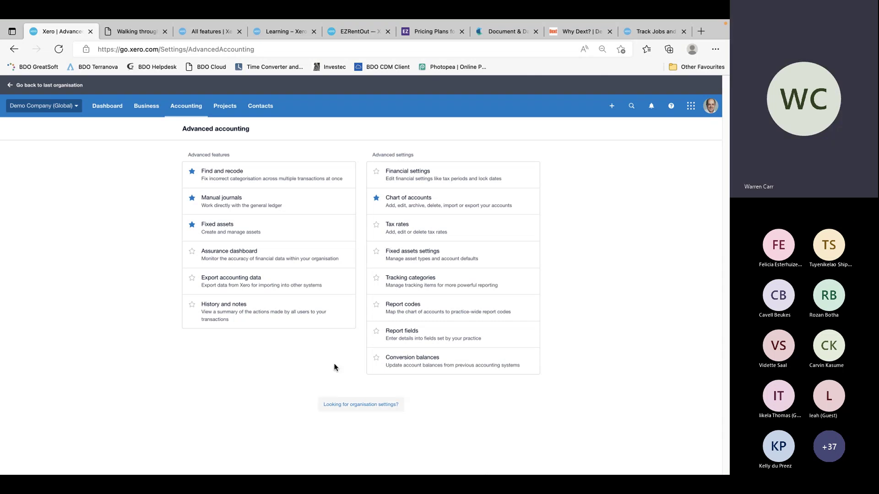
click(212, 174)
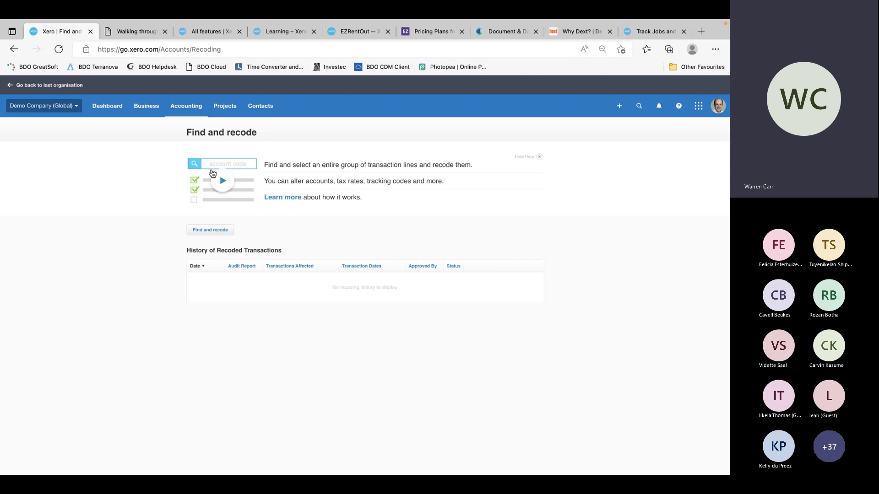
Start a new Find and recode search with a 'Contact is' condition for the chosen contact
click(207, 231)
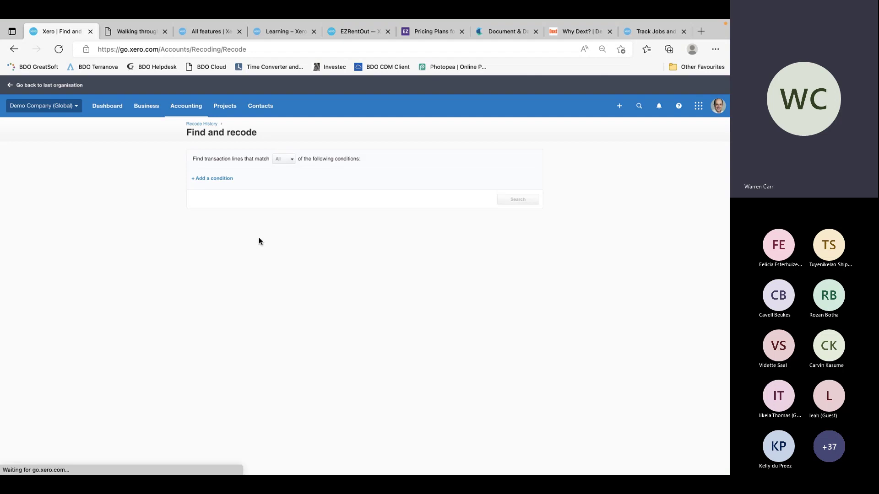
click(222, 179)
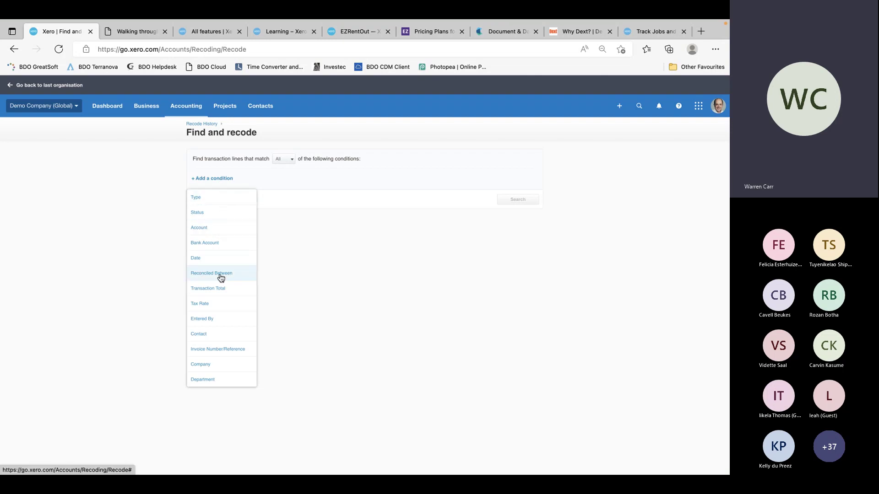
click(210, 198)
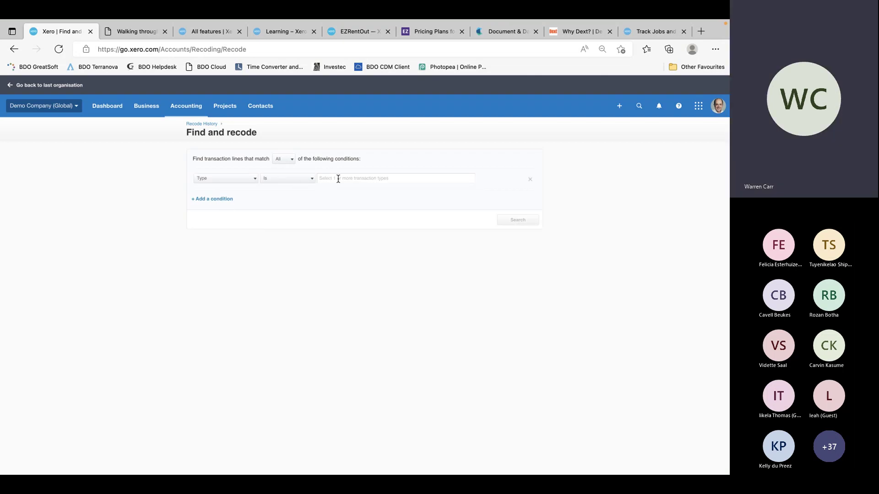
click(255, 179)
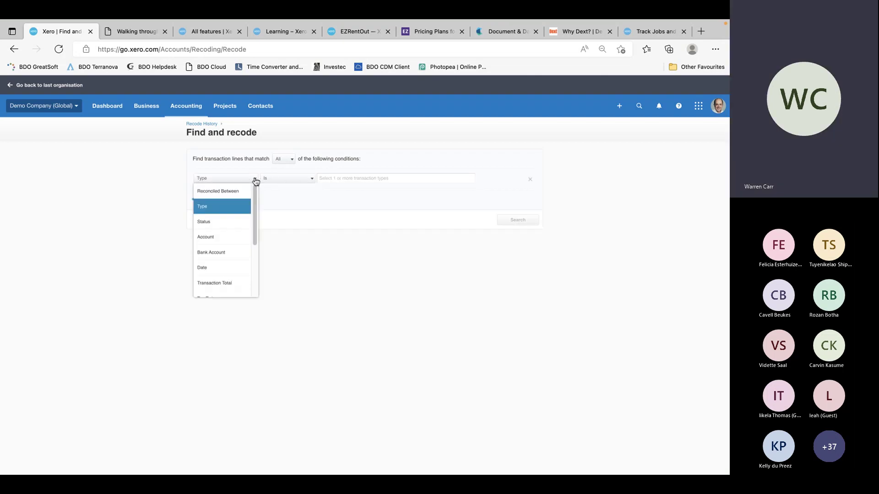
drag(255, 231, 255, 287)
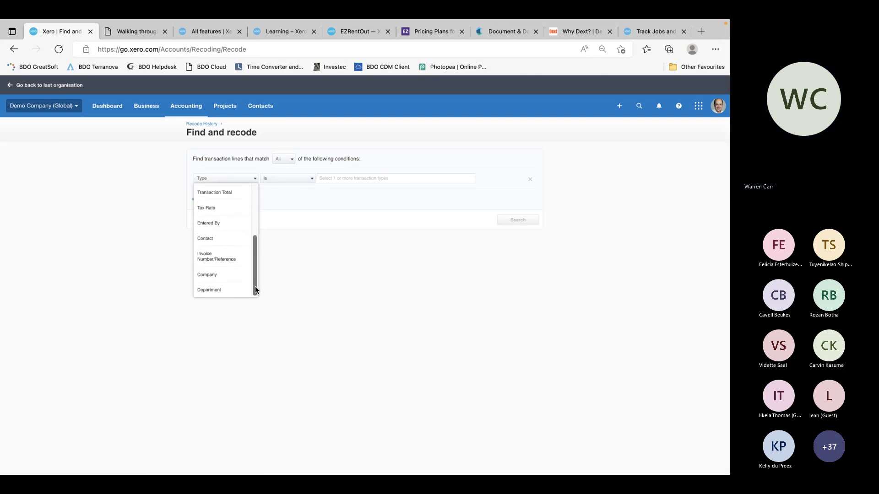
click(225, 239)
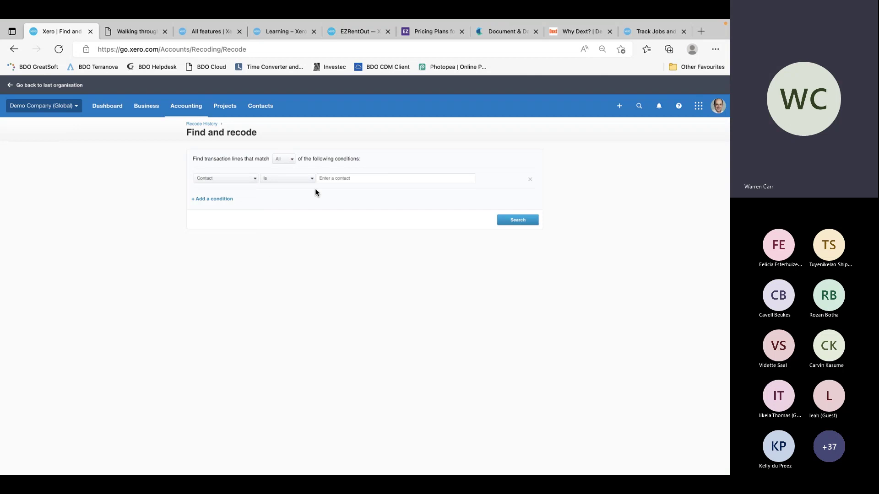
click(312, 182)
click(311, 182)
click(350, 179)
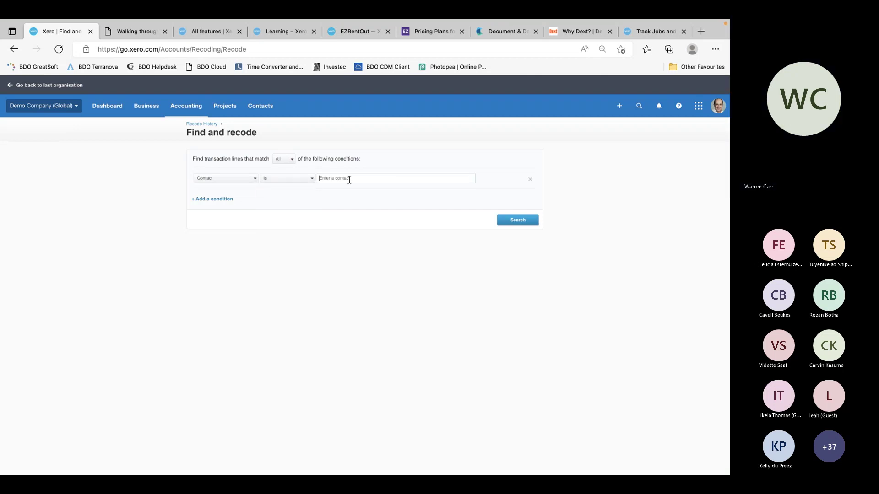
text(Warr)
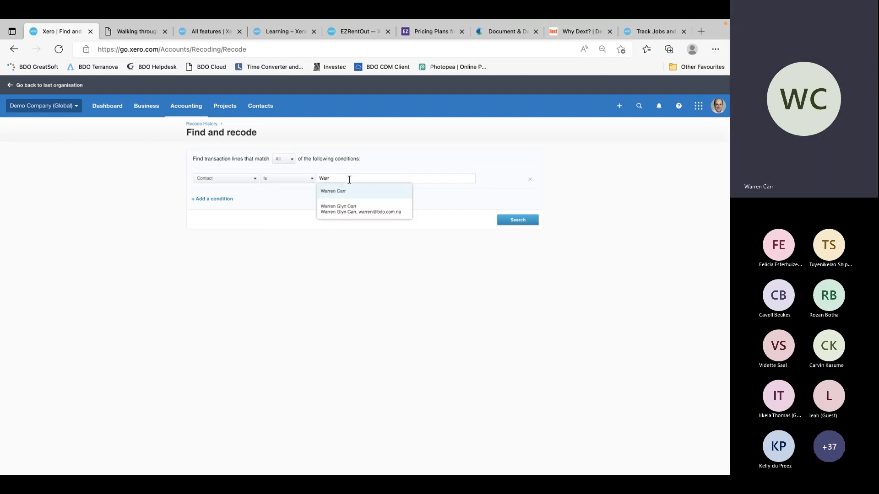
click(359, 192)
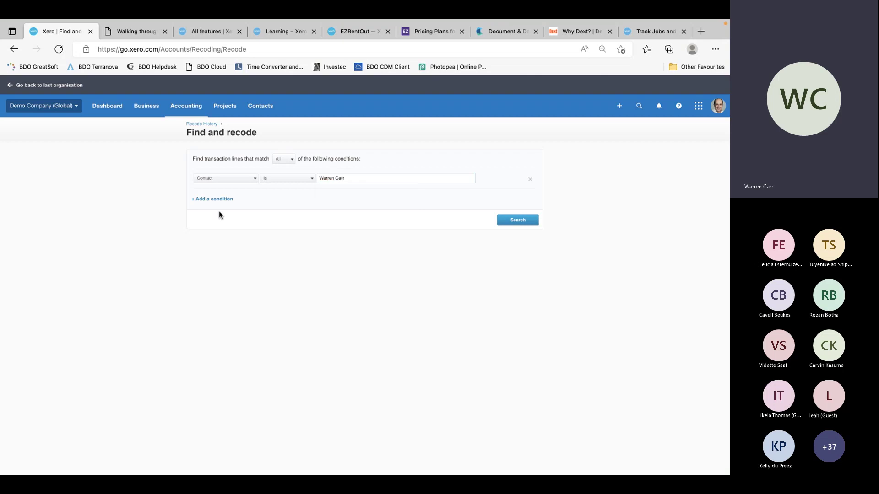
Add a Date is between 24 Aug 2022 condition, search, and tick the single 100.00 line
click(214, 201)
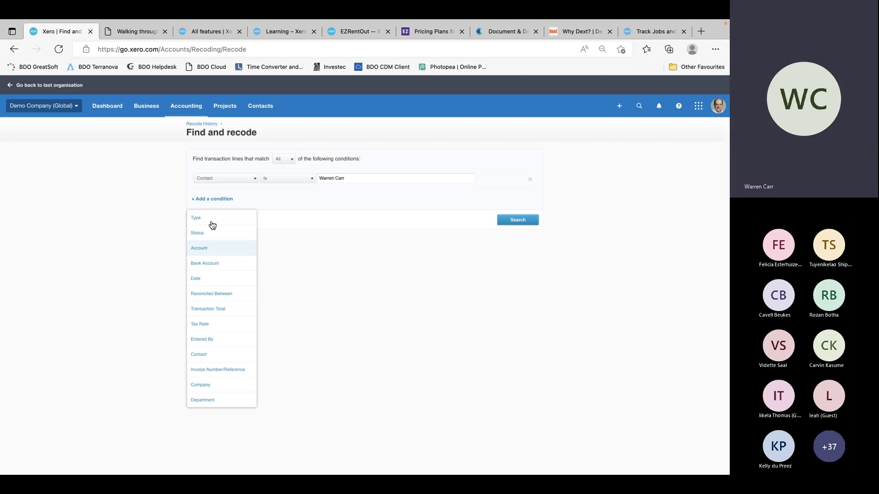
click(212, 281)
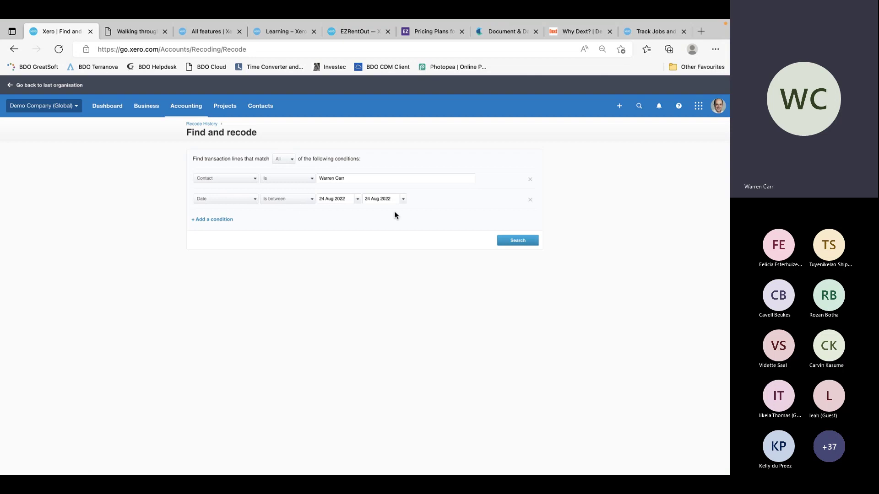
click(528, 243)
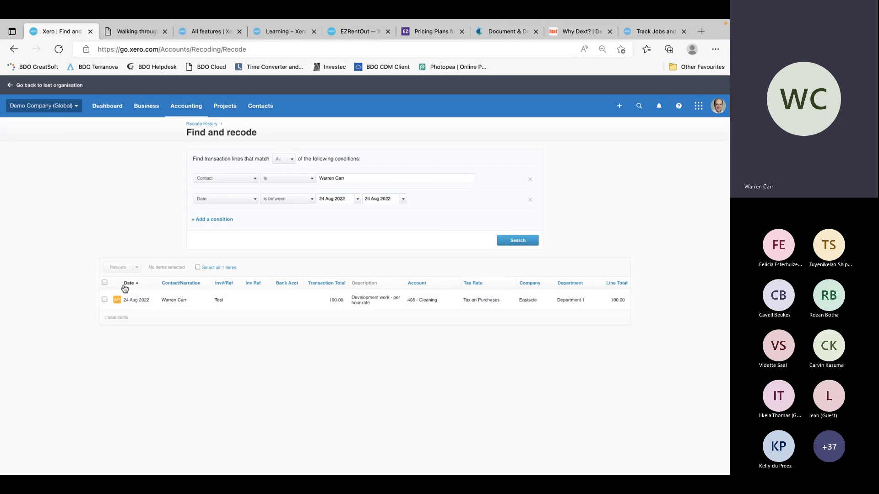
click(105, 300)
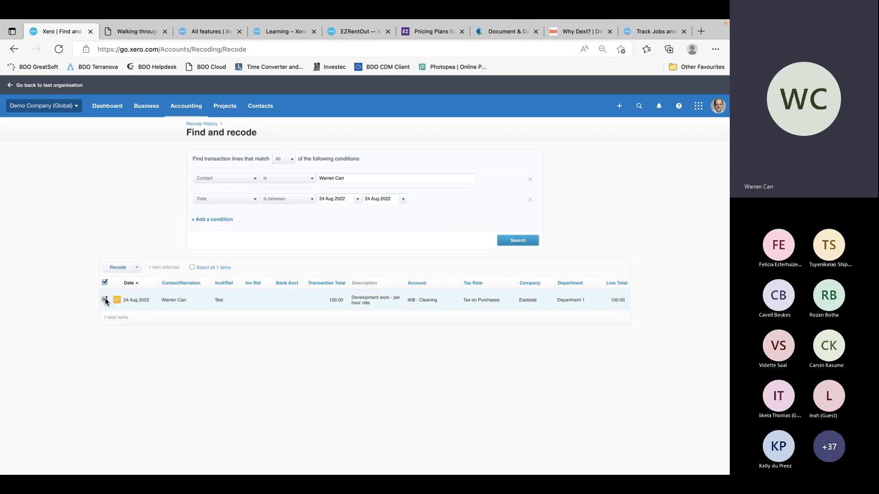
click(136, 269)
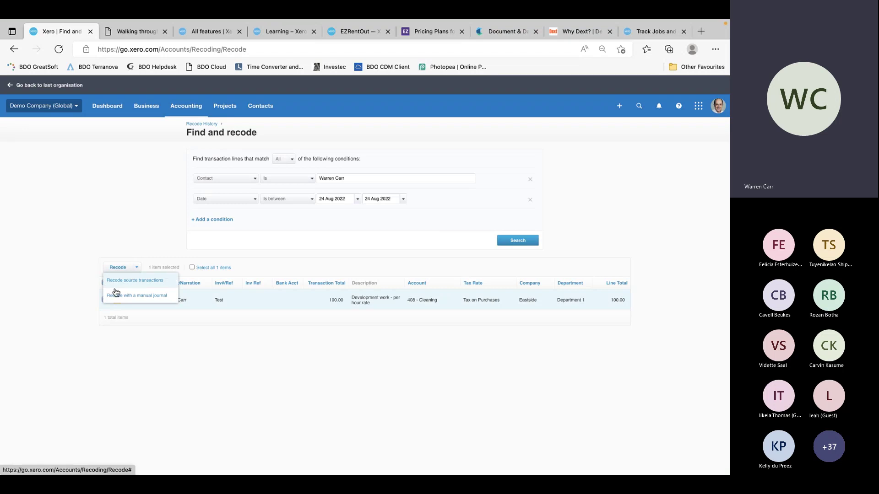
click(151, 280)
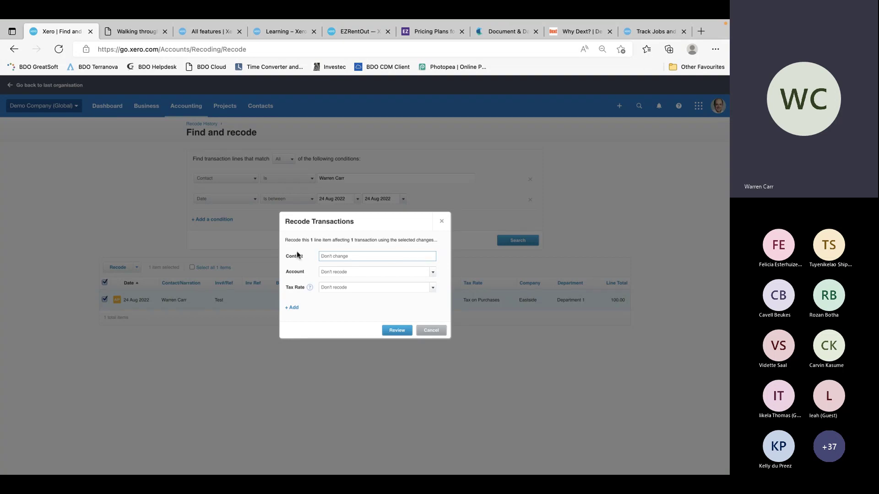
click(432, 272)
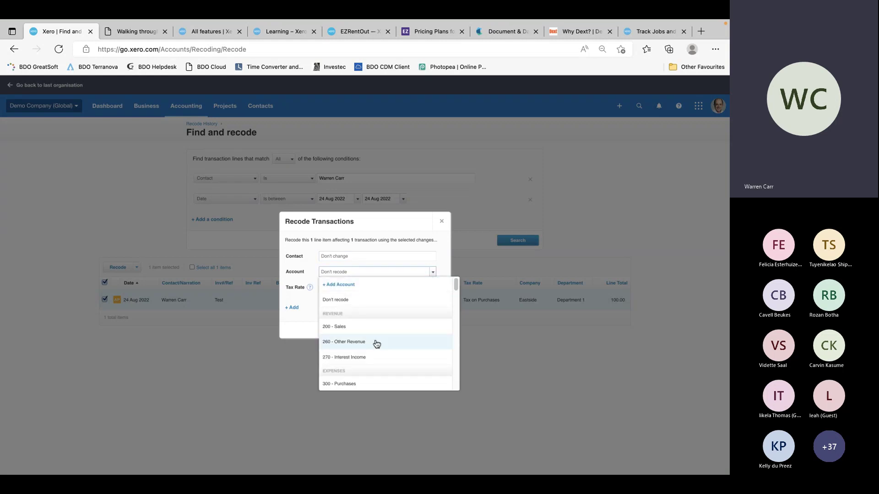
click(357, 343)
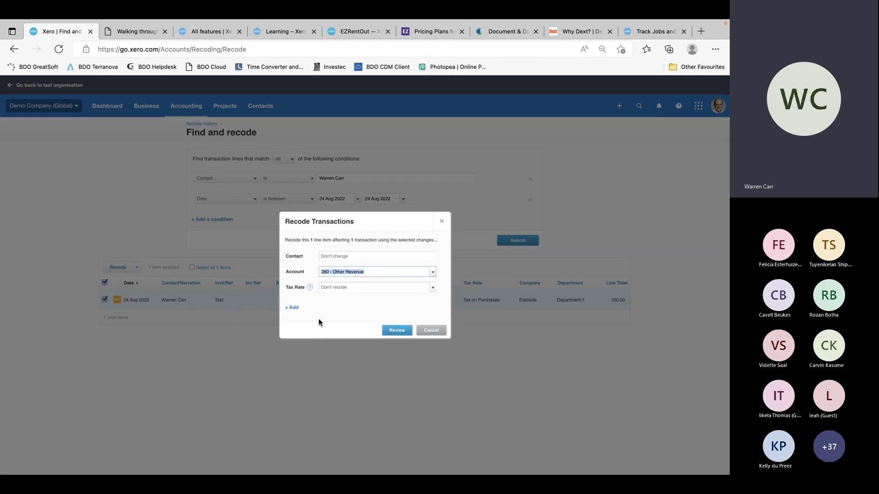
click(294, 309)
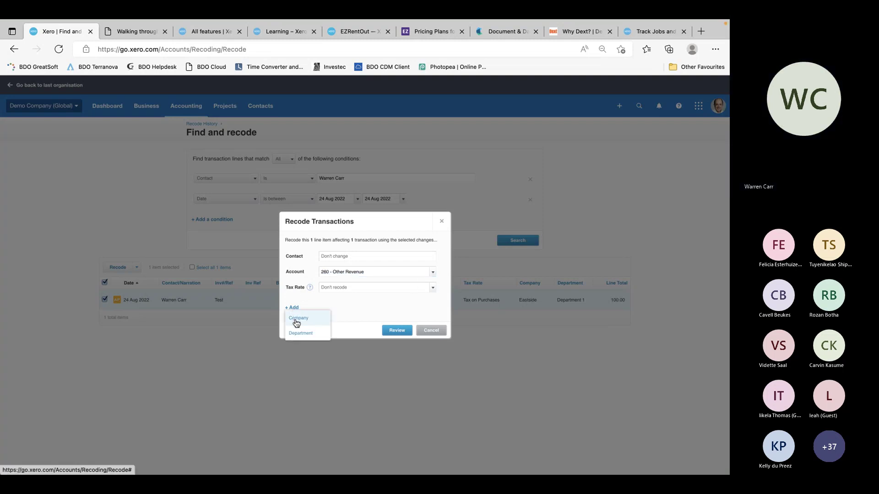
click(296, 323)
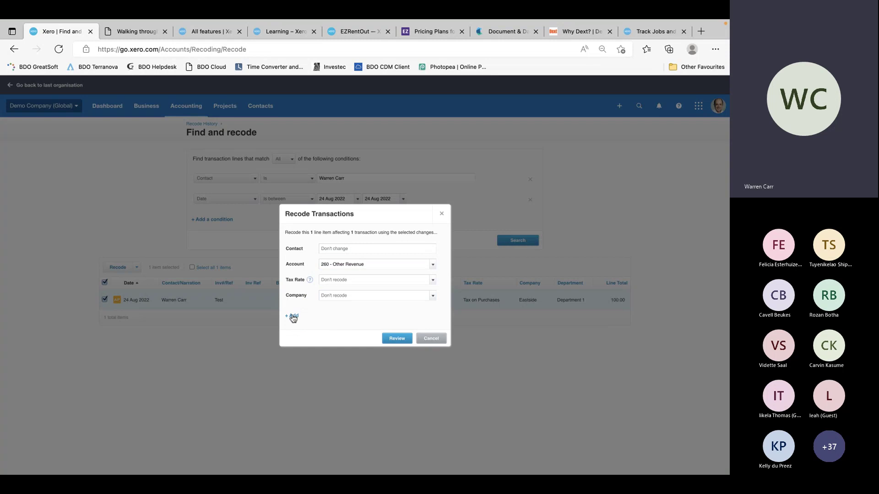
click(293, 316)
click(298, 341)
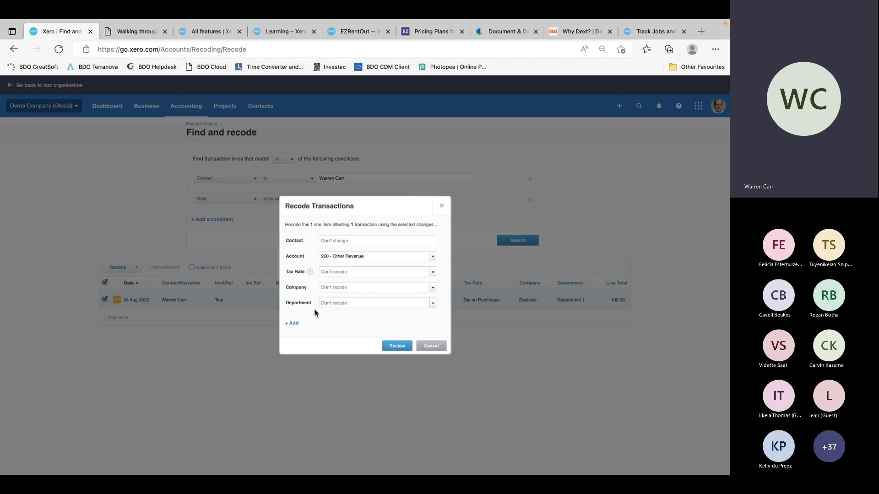
click(431, 346)
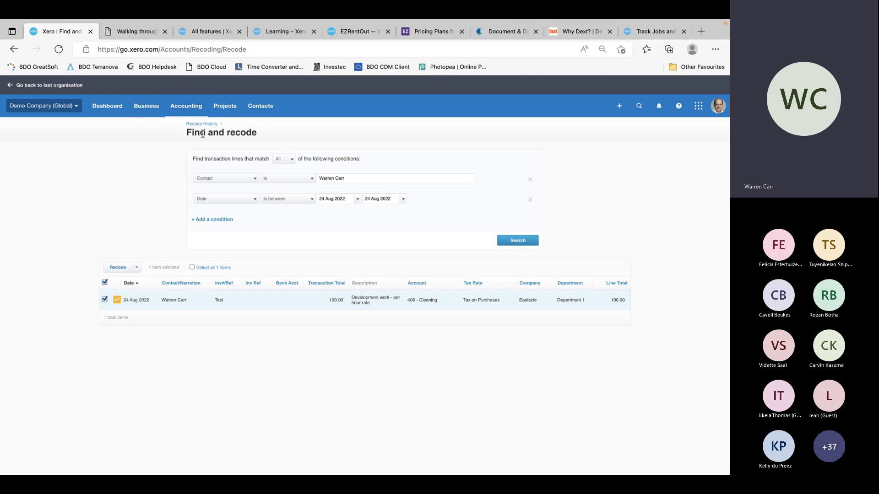
Open Manual journals from Advanced accounting and start a new manual journal
click(186, 106)
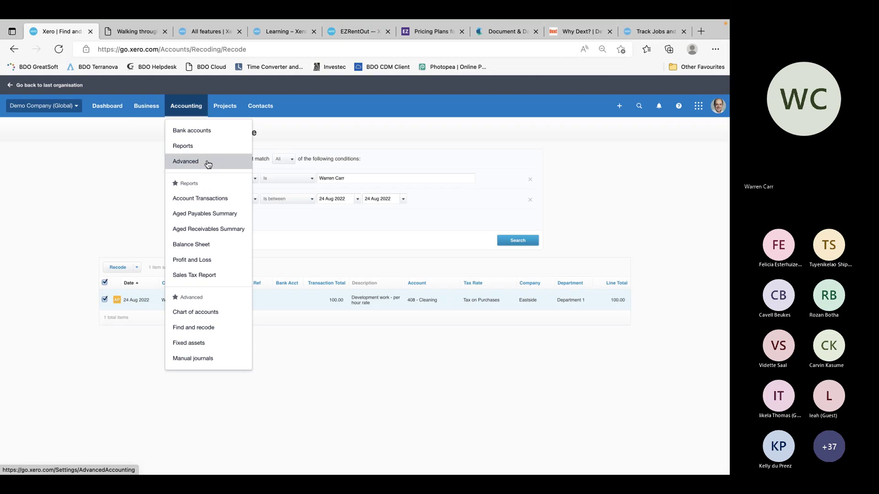
click(208, 164)
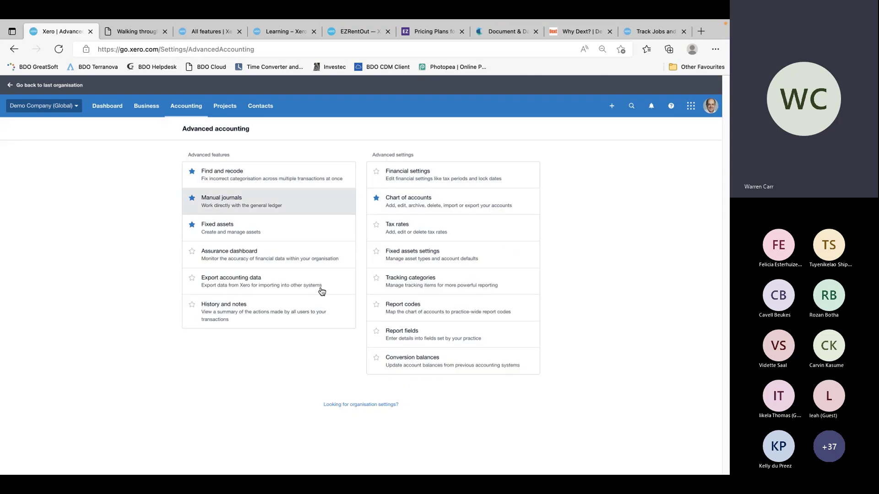
click(231, 201)
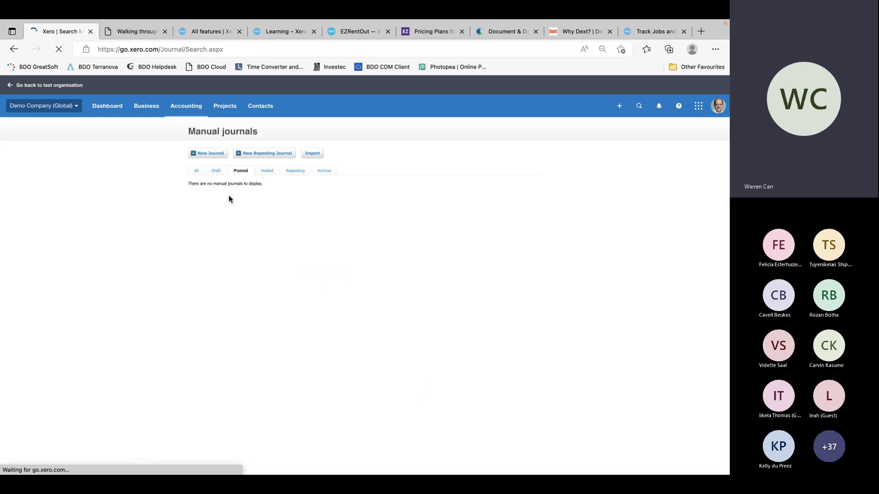
click(211, 154)
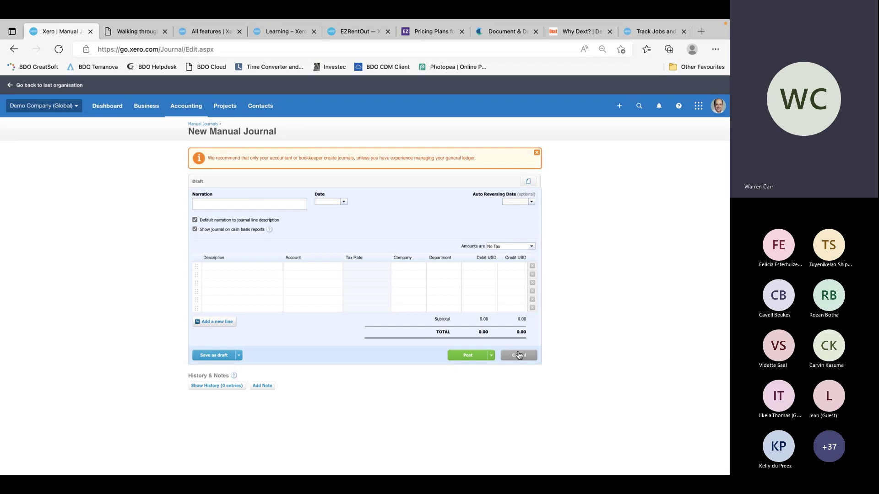
Discard the new manual journal and open the Business Sales overview
click(519, 355)
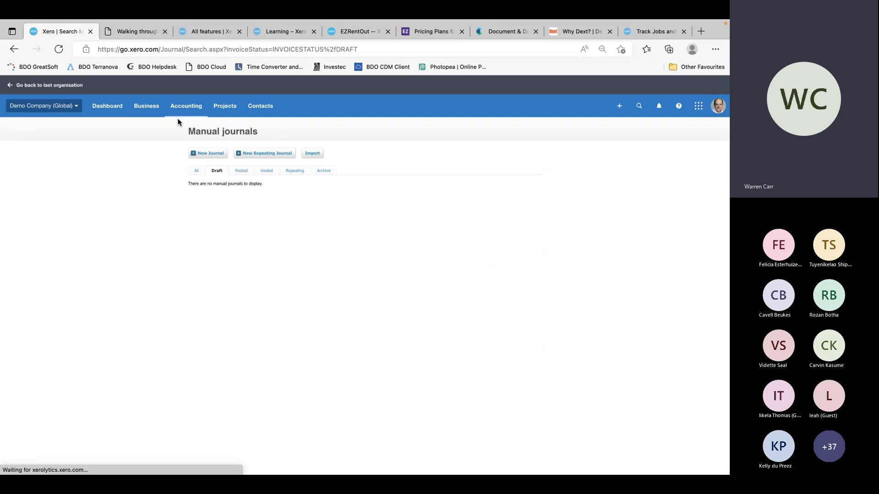
click(147, 106)
click(163, 213)
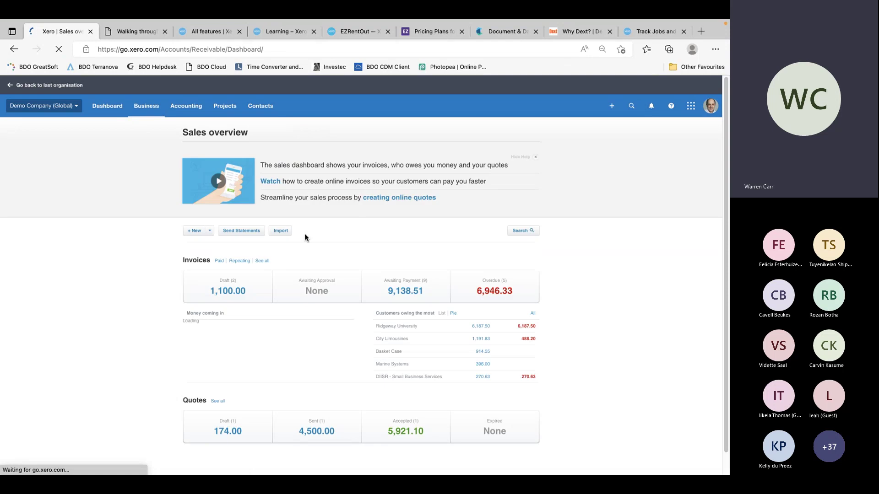
Glance at the new sales document options, then go to Accounting > Advanced
click(210, 230)
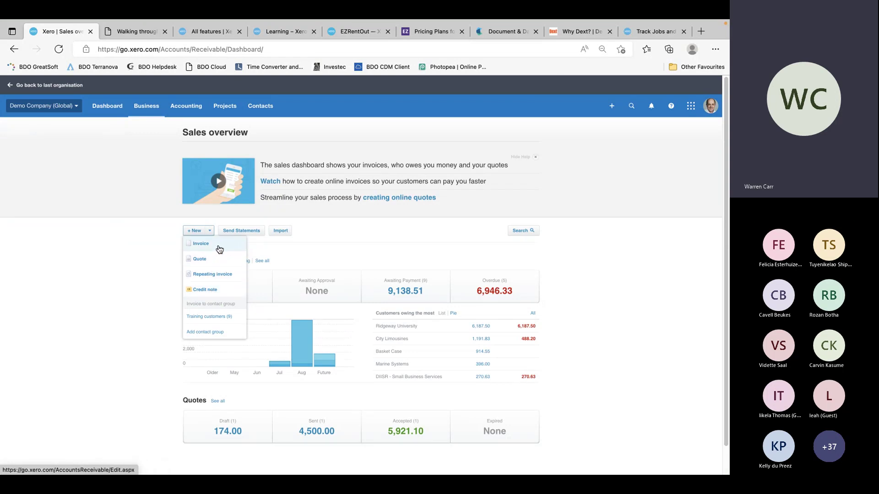
click(108, 270)
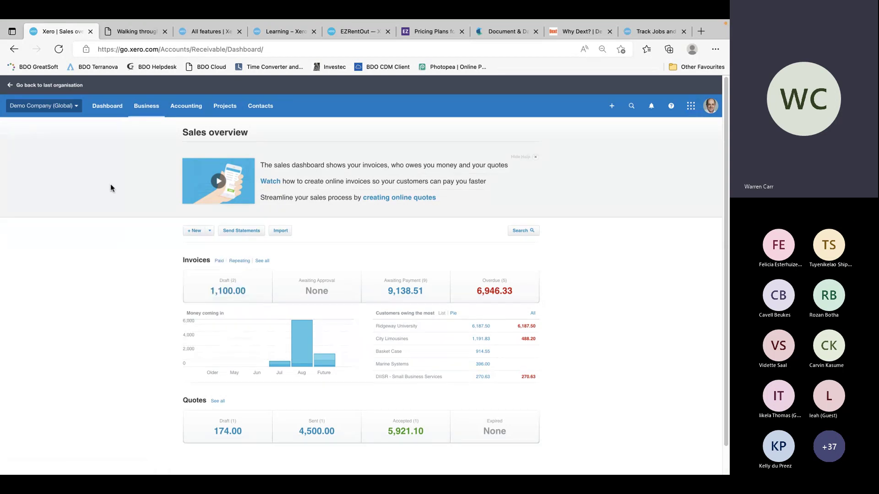
click(185, 107)
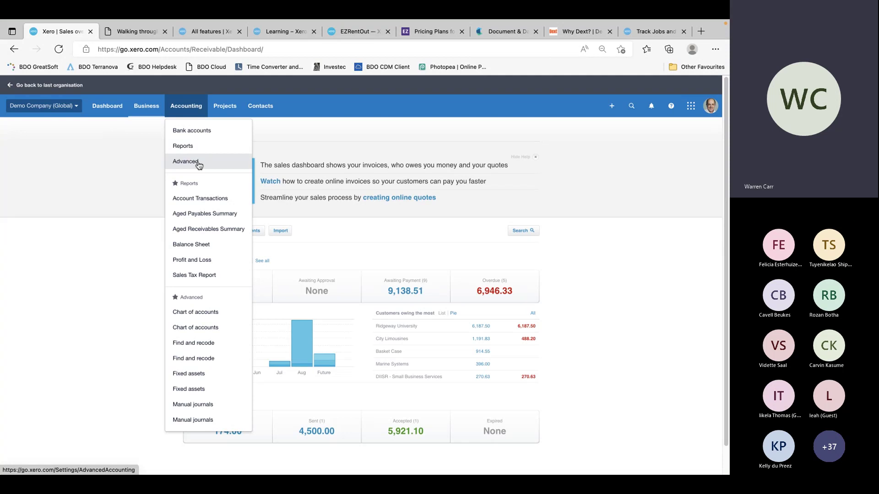
click(198, 165)
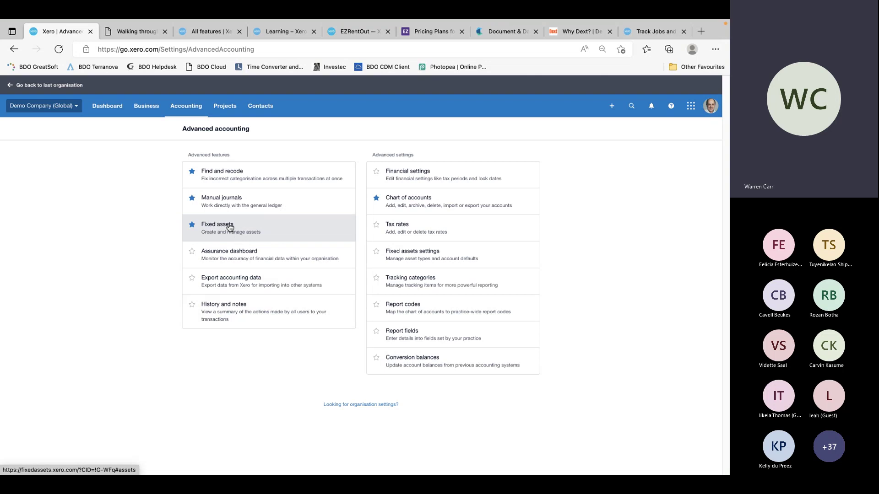
Open the Assurance dashboard, examine August user activity in the heatmap, then view Bank Accounts
click(241, 258)
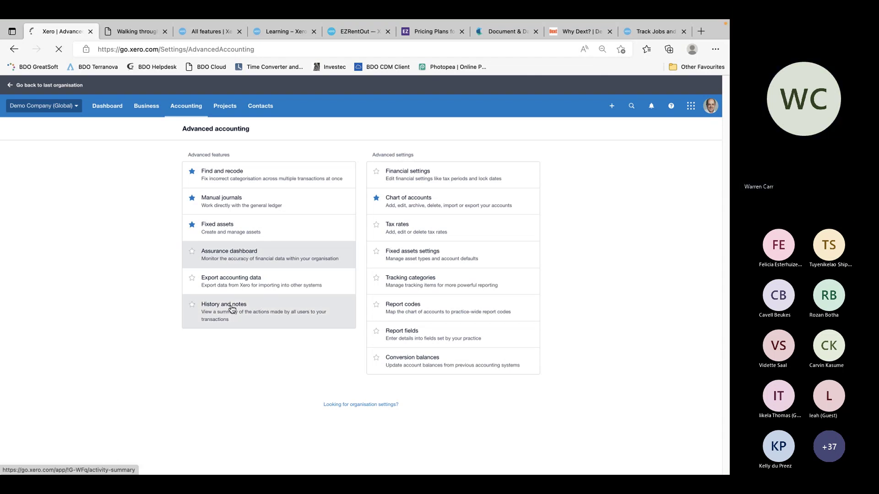
click(234, 251)
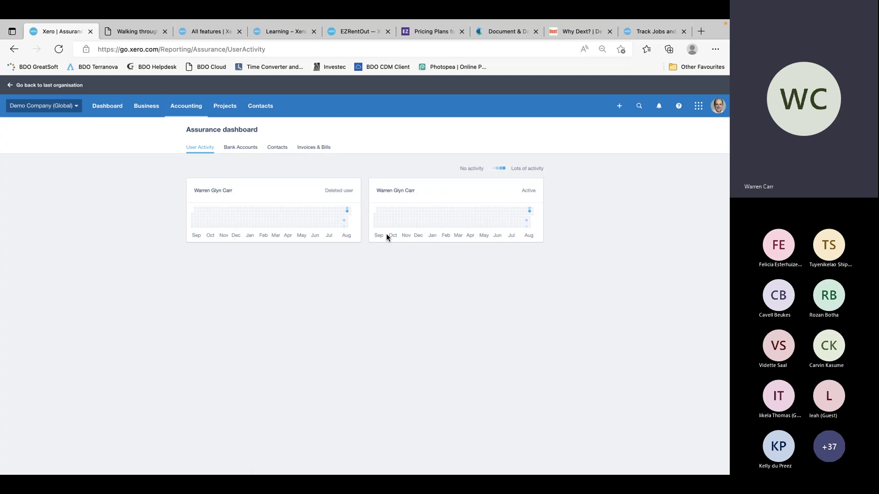
click(348, 216)
mouse_move(530, 215)
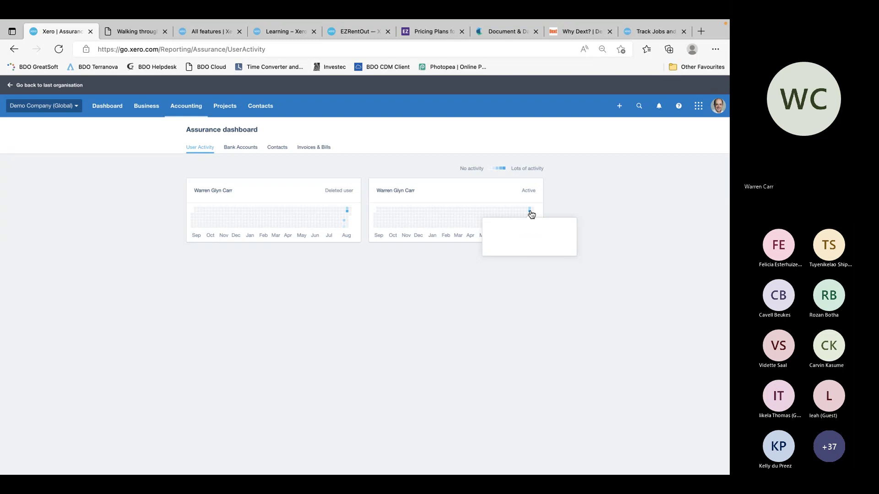
mouse_move(528, 230)
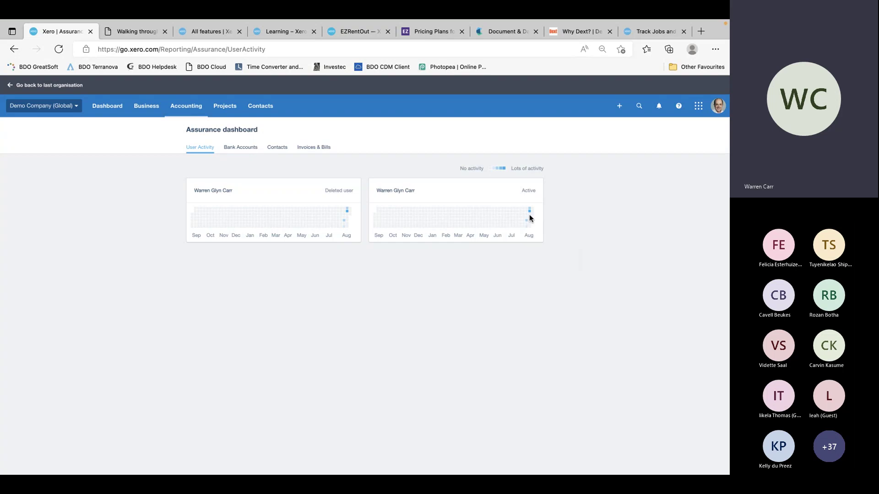
mouse_move(529, 212)
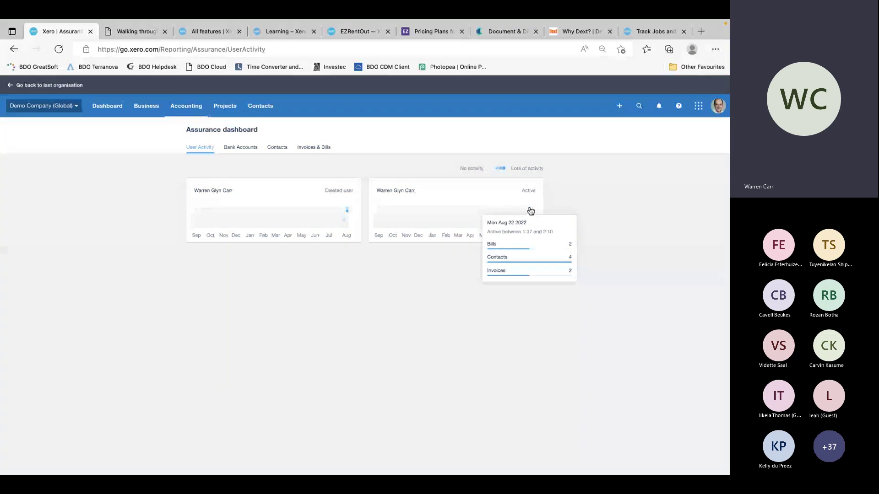
click(243, 148)
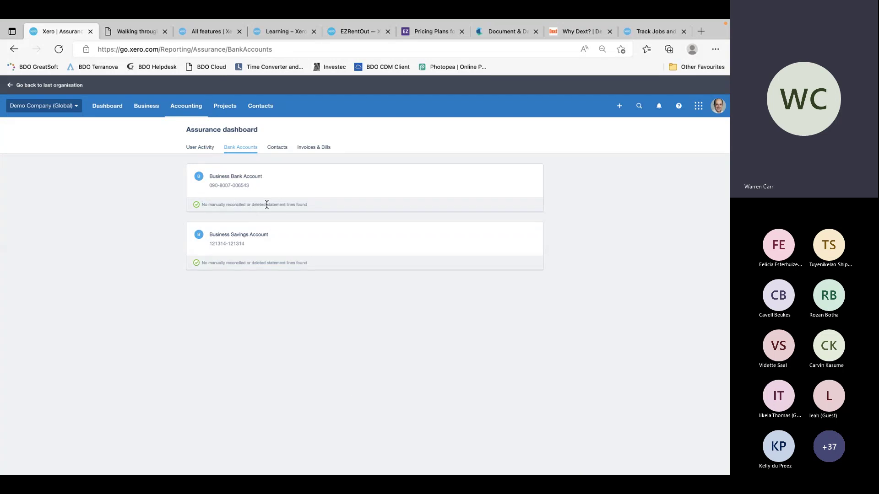
Check the Contacts tab, then scroll the Invoices & Bills lists backdated over 30 days
click(279, 148)
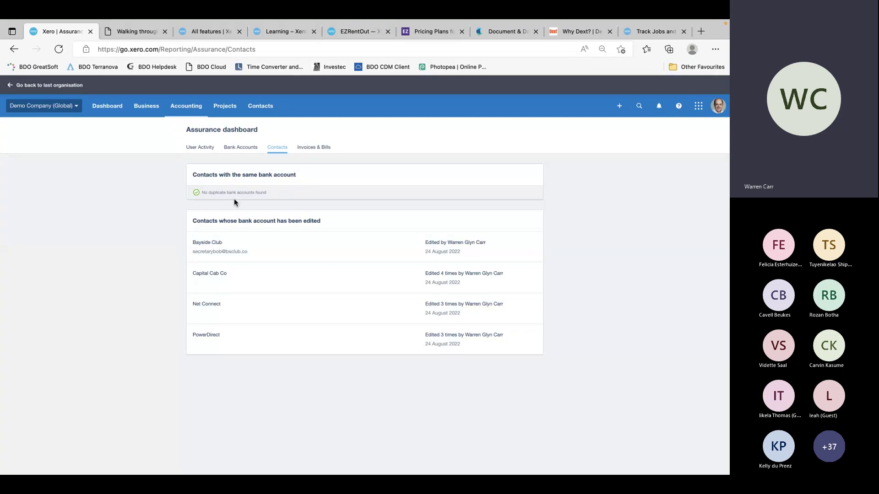
click(318, 148)
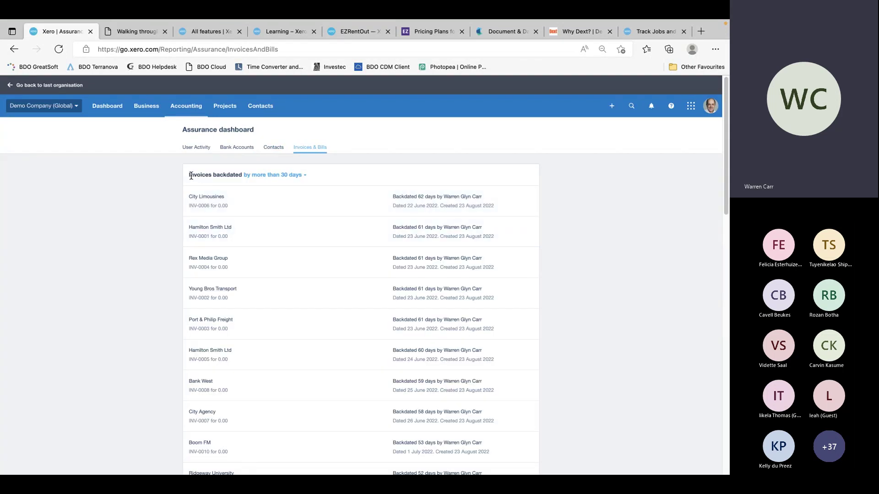
scroll(370, 351, down, 10)
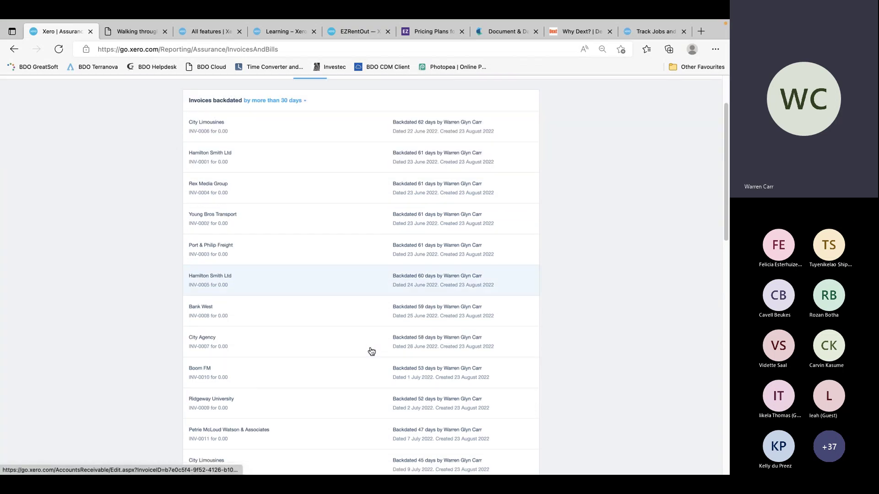
scroll(370, 350, up, 8)
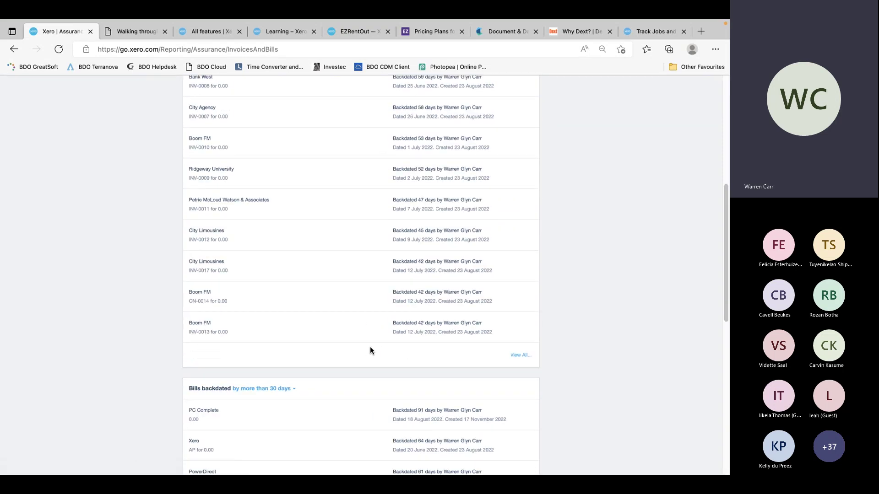
scroll(369, 350, down, 4)
scroll(369, 351, up, 9)
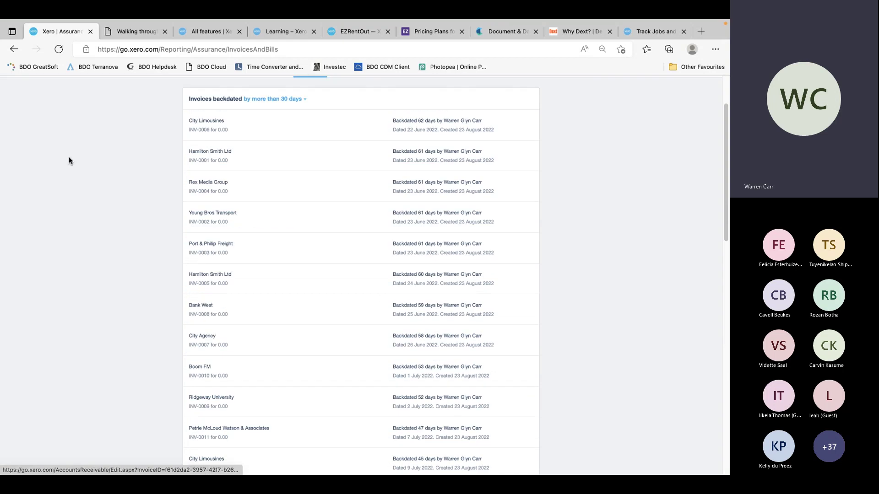
scroll(197, 184, up, 3)
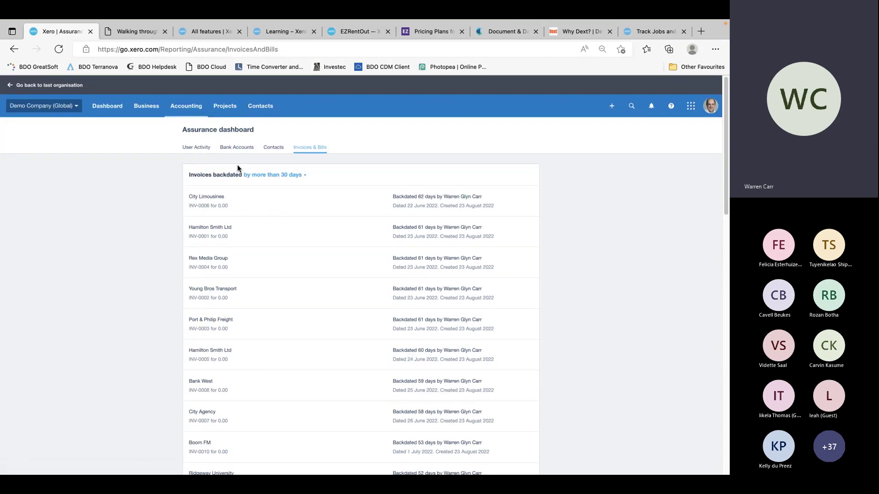
Open History and notes from Advanced accounting and view edited invoice INV-0028
click(185, 107)
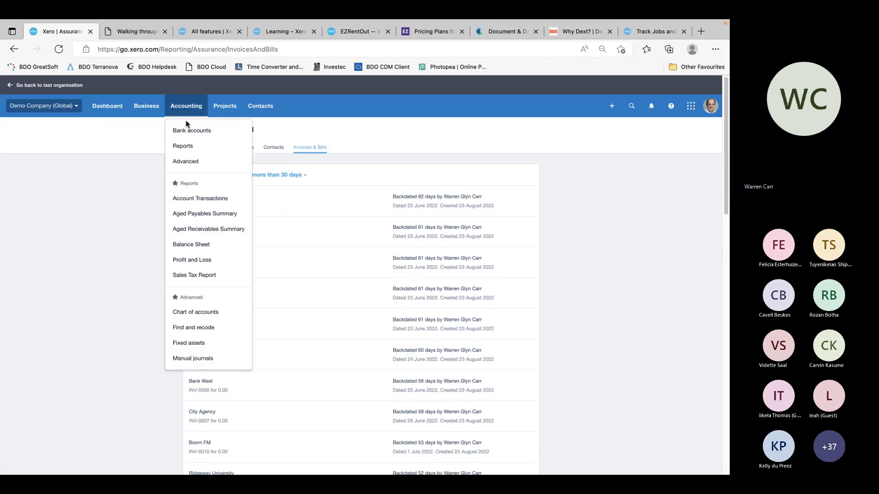
click(196, 162)
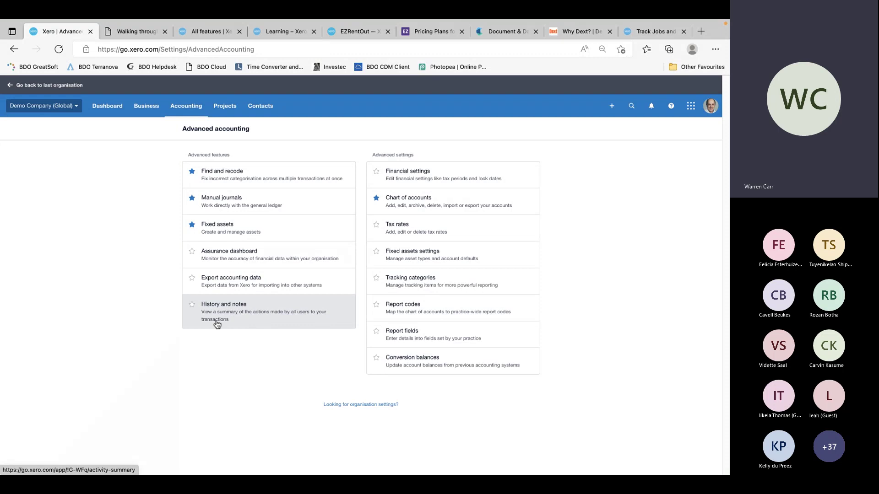
click(219, 305)
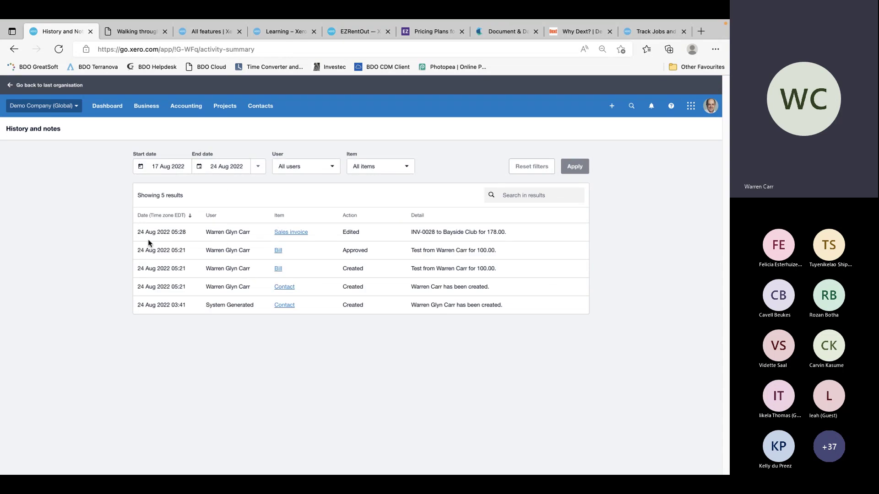
click(297, 234)
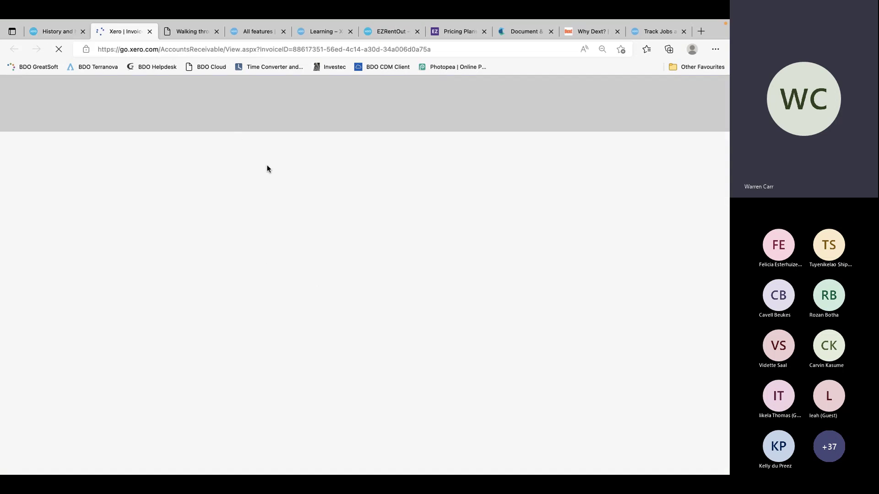
scroll(251, 311, down, 1)
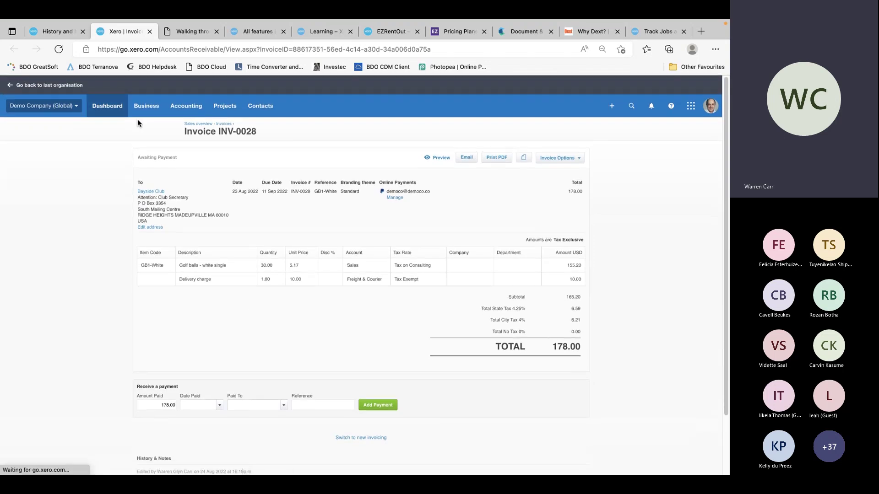
click(60, 31)
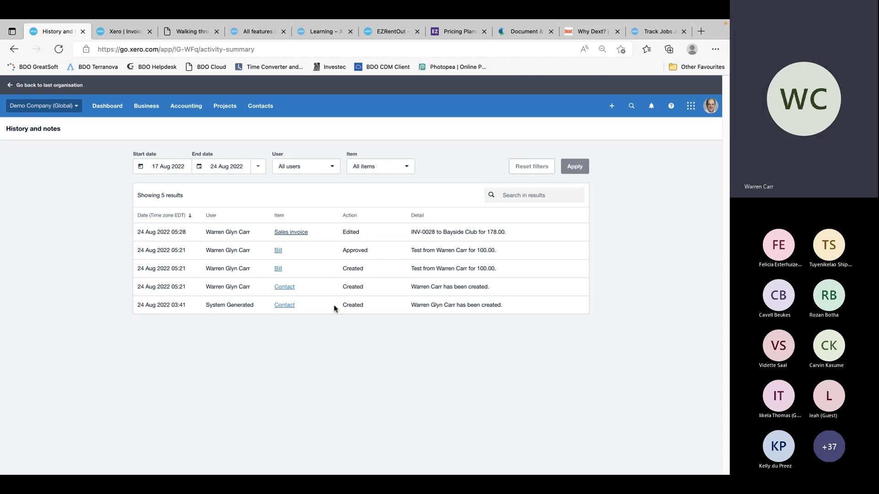
Open and close the log's item type filter, then go back to Advanced accounting
click(410, 170)
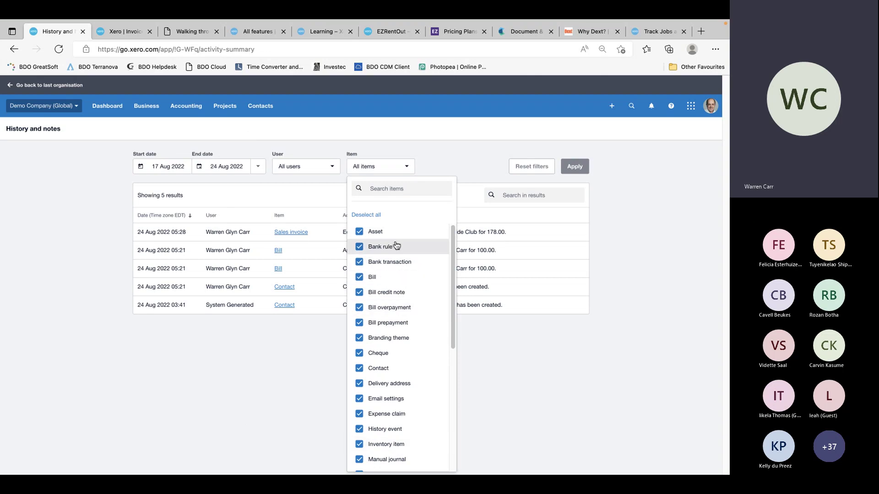
scroll(394, 430, down, 1)
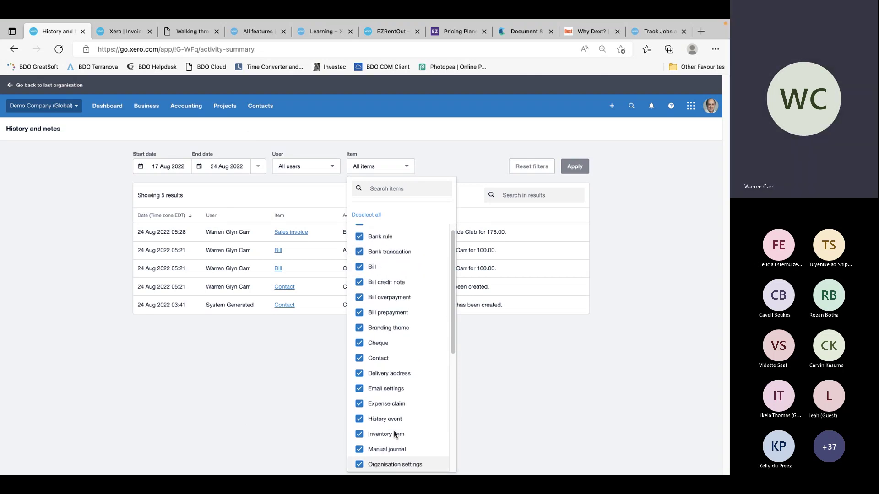
click(288, 380)
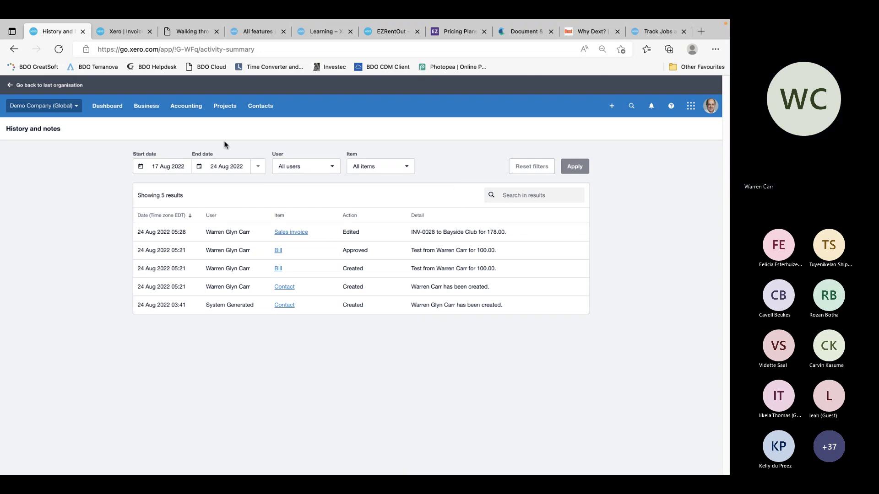
key(alt+Left)
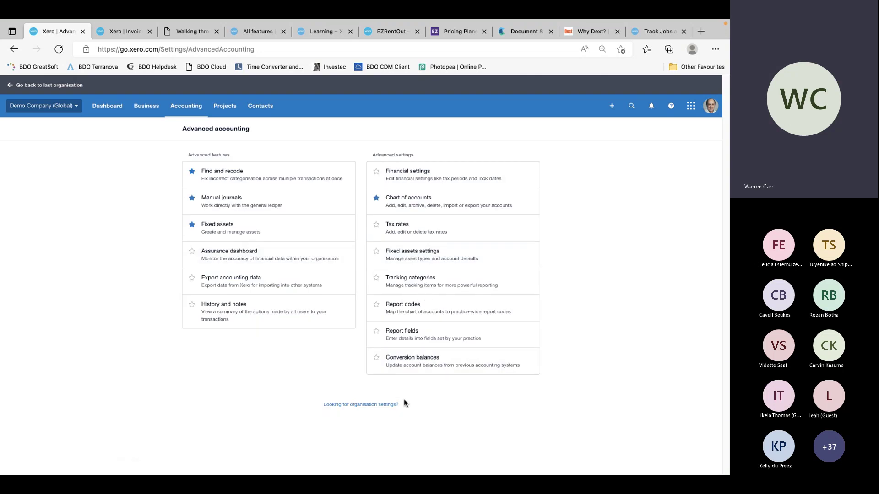
Open the Financial settings and change the Tax Period to 2 Monthly
click(406, 176)
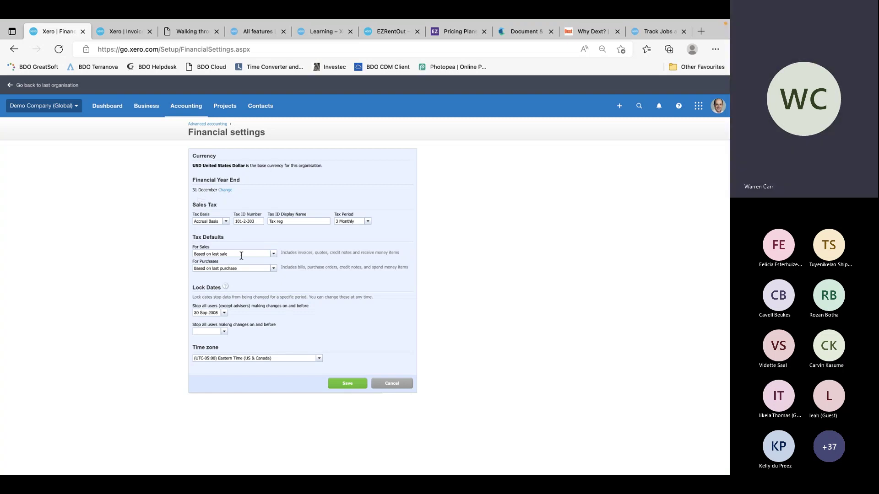
click(367, 222)
click(353, 239)
Look through the default sales tax options, then cancel the financial settings unsaved
click(273, 254)
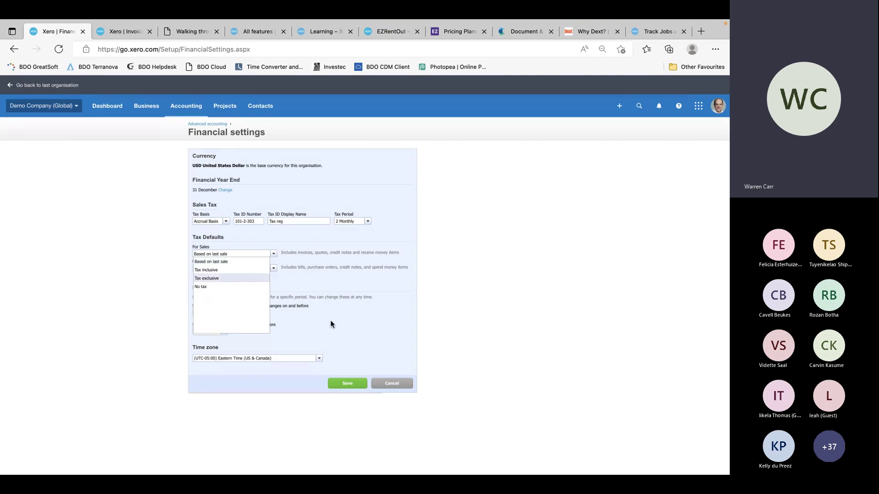
click(316, 320)
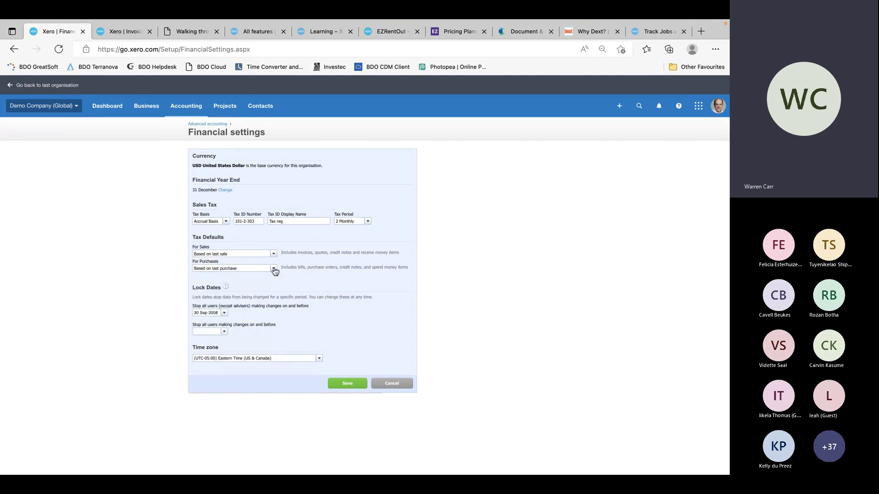
click(275, 255)
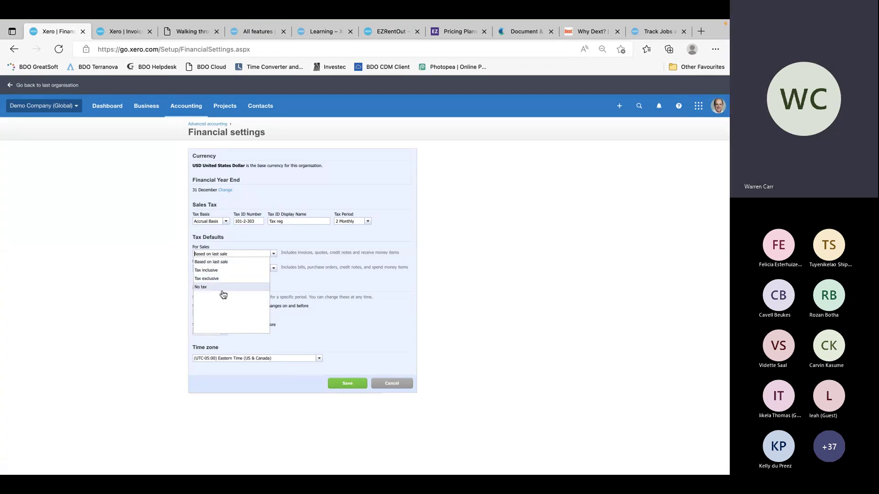
click(334, 290)
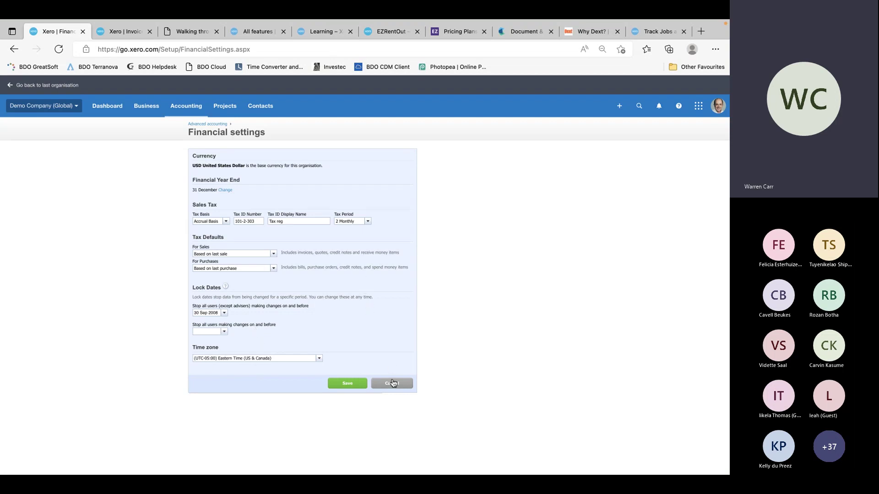
click(392, 383)
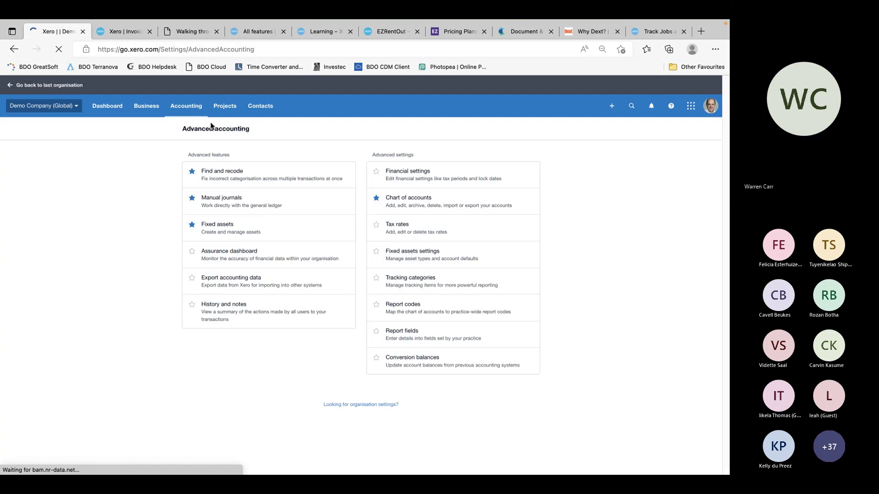
click(409, 226)
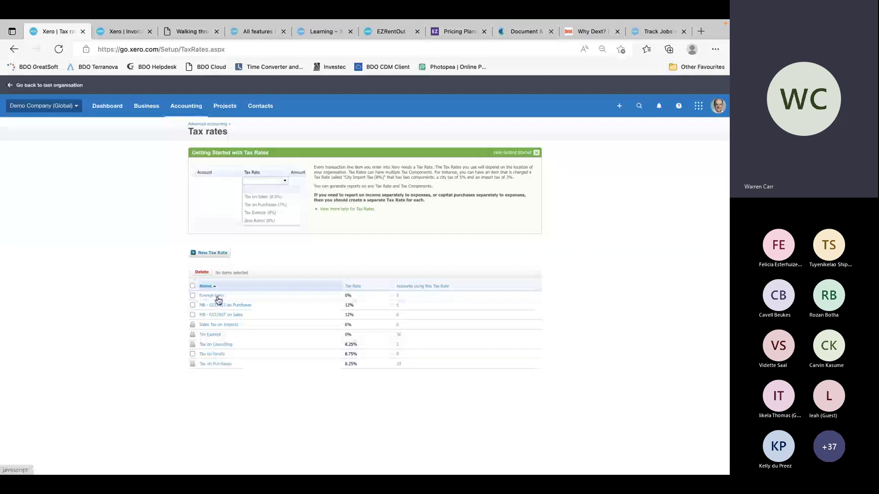
click(218, 253)
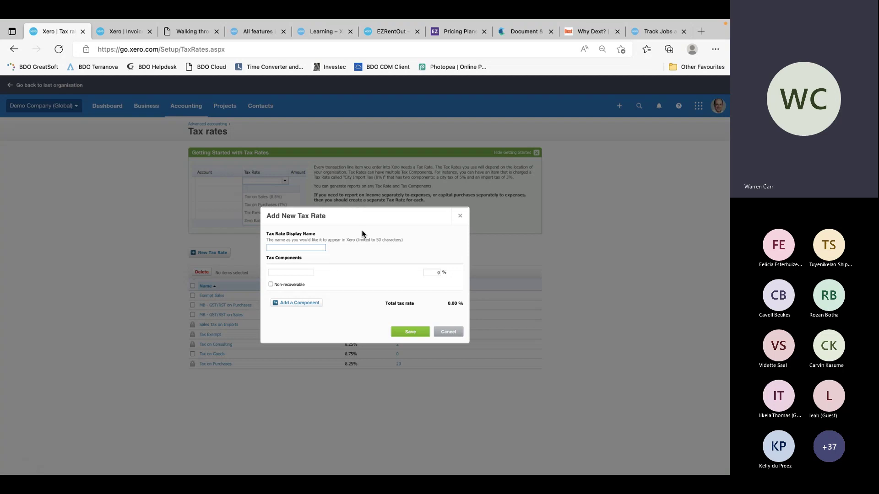
click(449, 333)
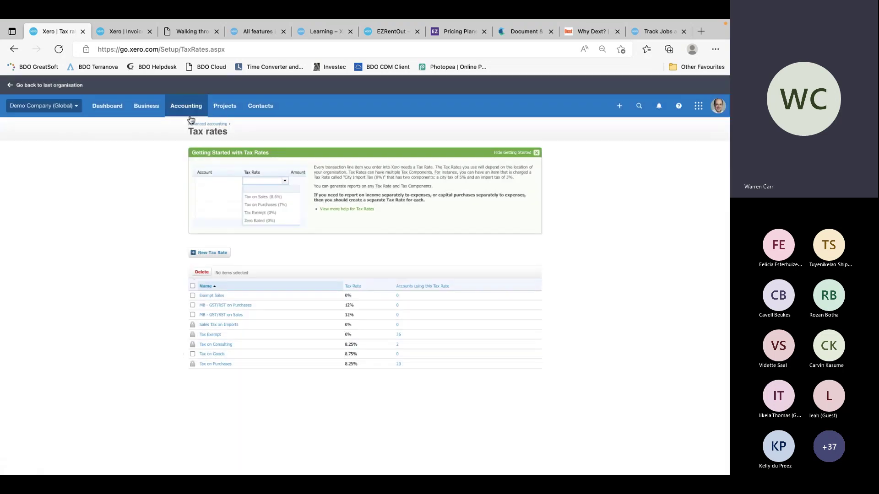
click(209, 124)
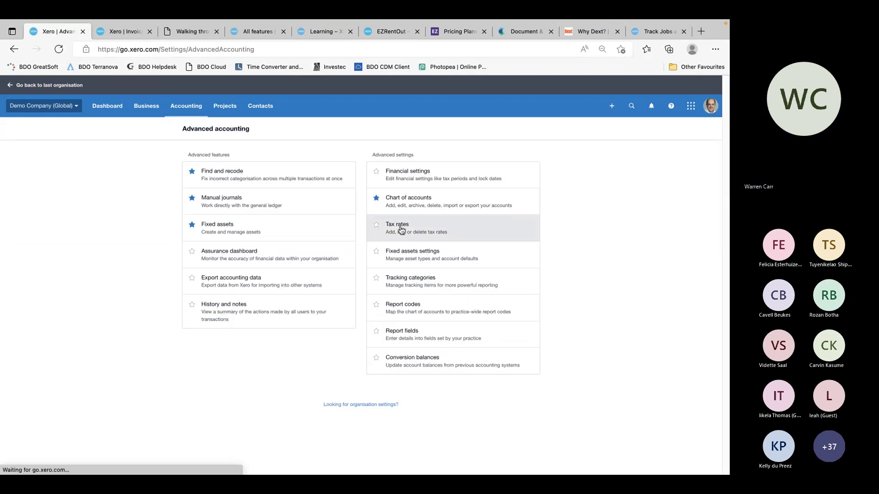
Open the Chart of accounts and start a new account of type Expense
click(391, 199)
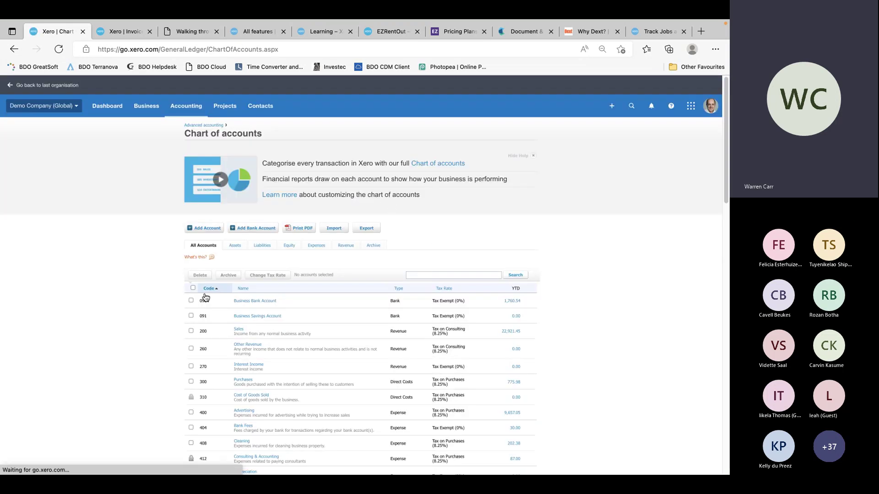
click(207, 229)
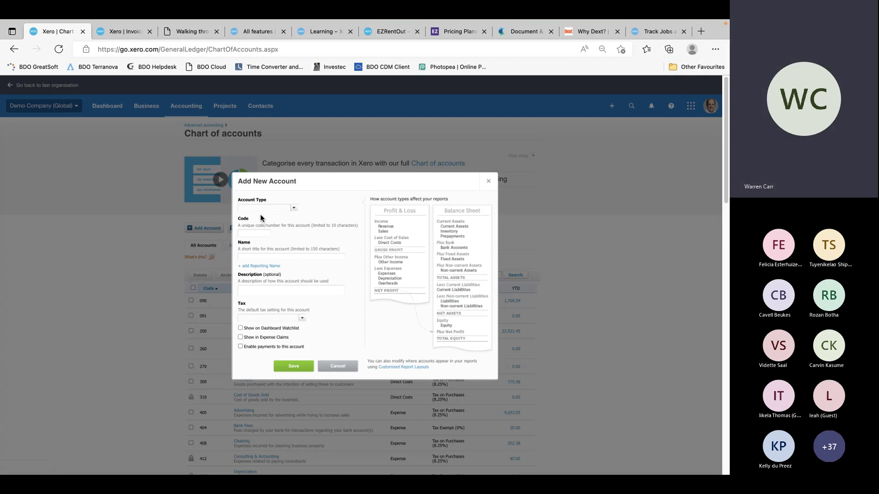
click(291, 208)
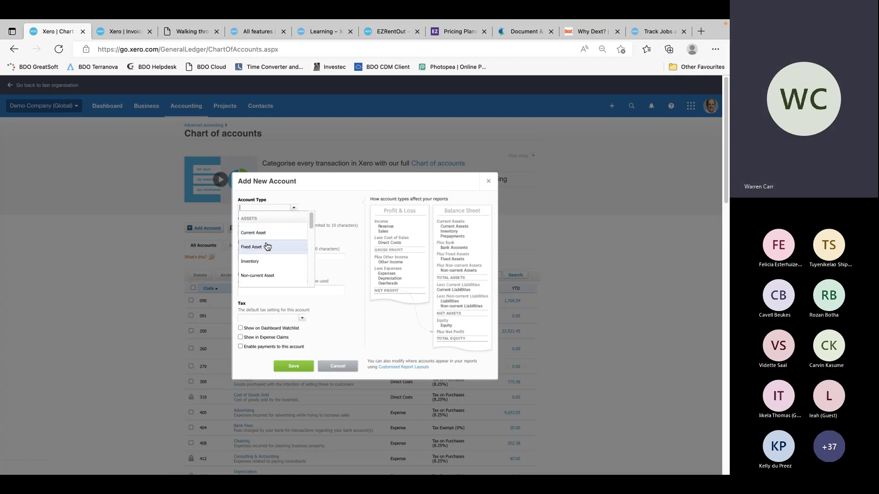
scroll(312, 272, down, 3)
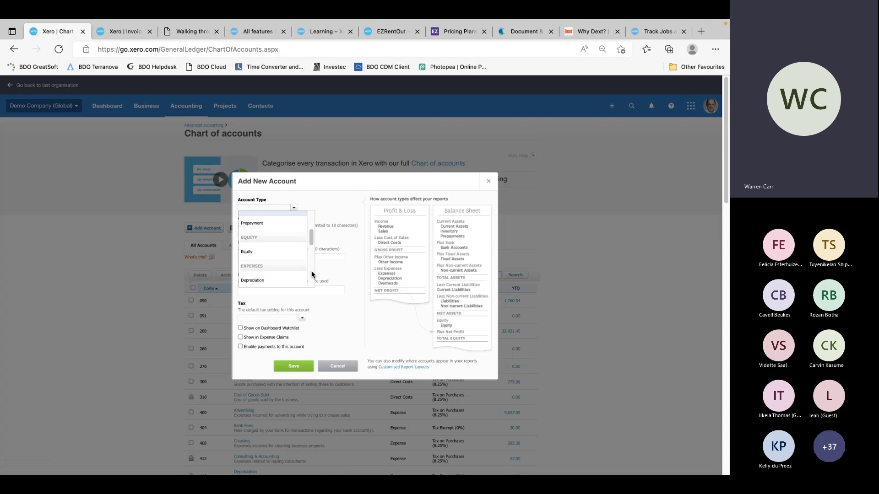
scroll(312, 270, down, 2)
click(249, 246)
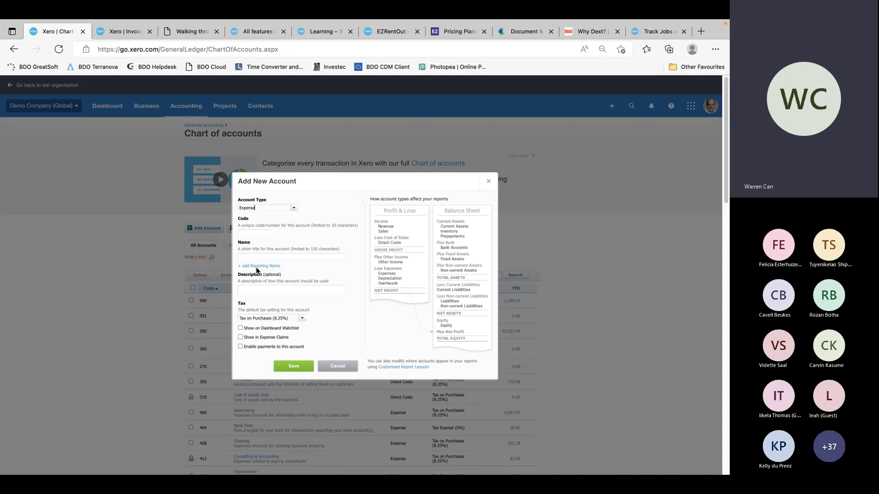
Enter code 'adsdasd', set tax to Tax Exempt (0%), then cancel the new account
click(247, 232)
key(BackSpace)
key(BackSpace)
key(BackSpace)
key(BackSpace)
key(BackSpace)
text(adsdasd)
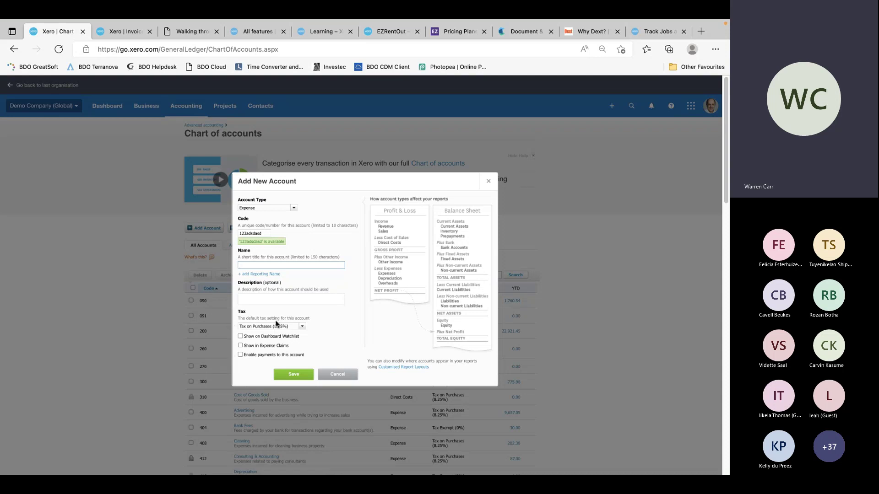
click(303, 327)
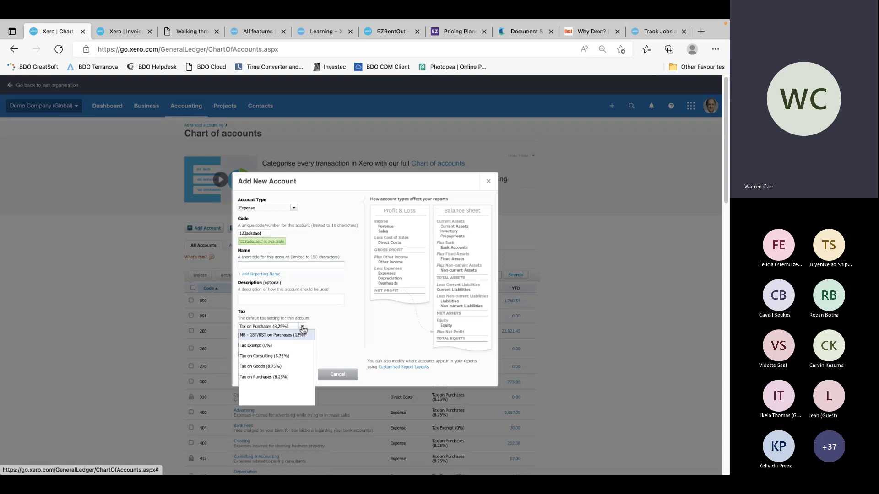
click(269, 347)
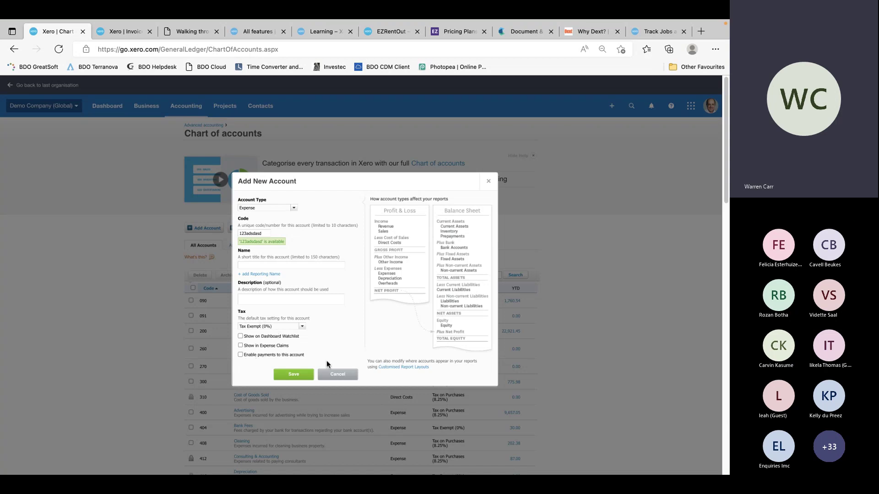
click(338, 374)
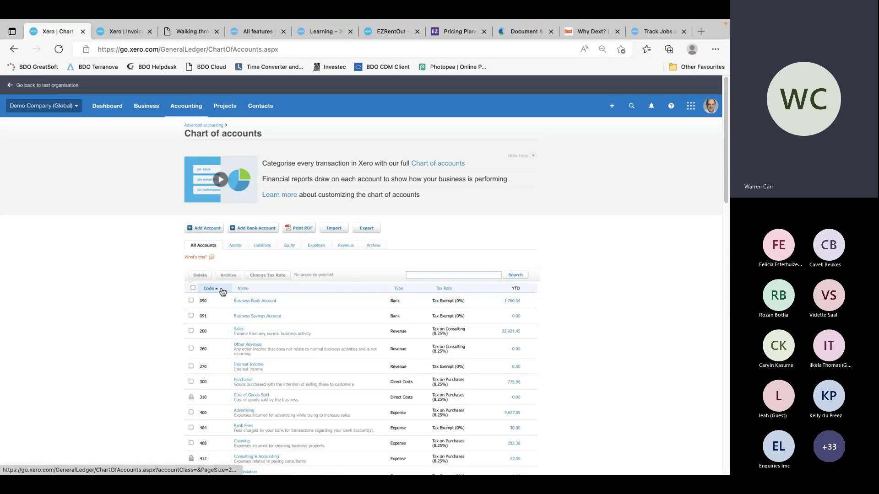
click(191, 302)
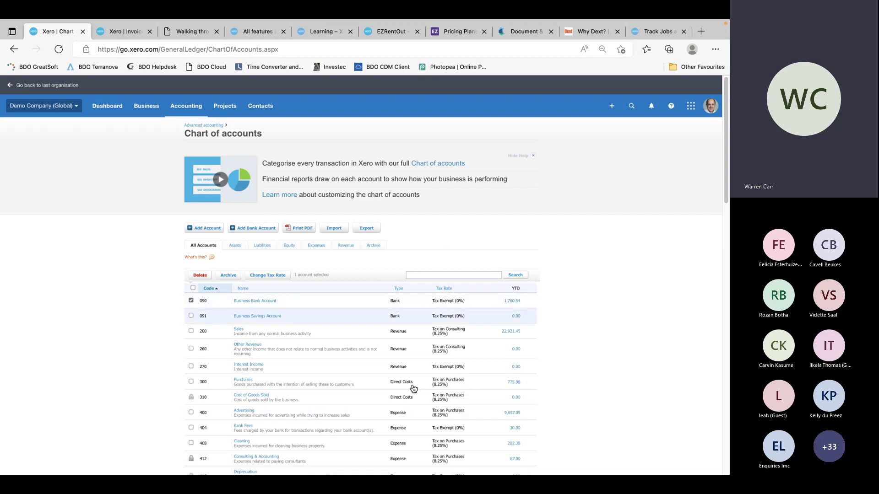
scroll(406, 424, down, 10)
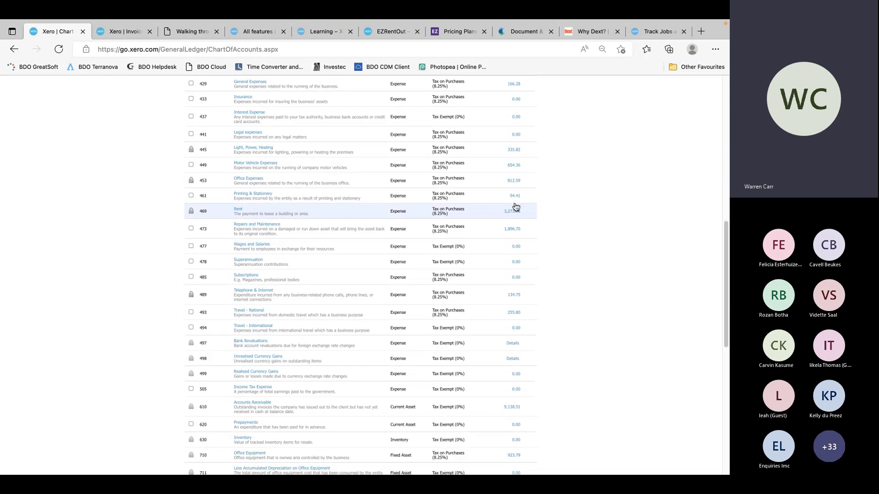
scroll(516, 207, down, 10)
scroll(444, 394, up, 20)
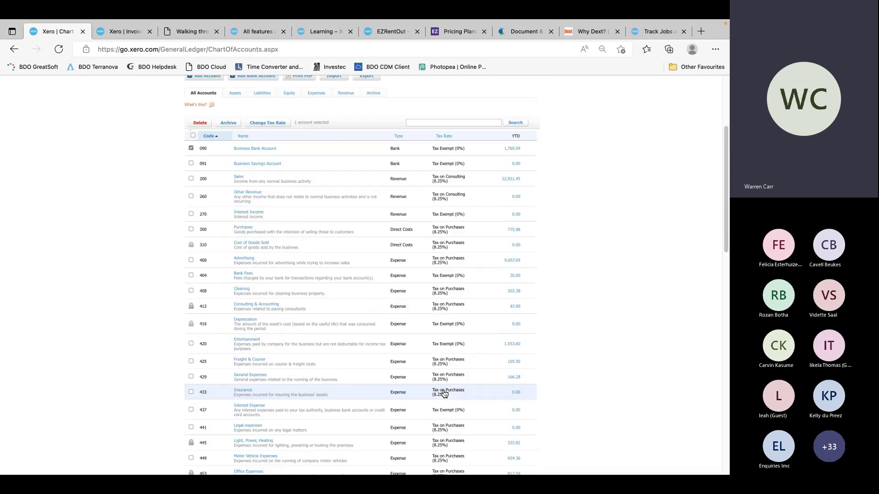
scroll(444, 393, up, 4)
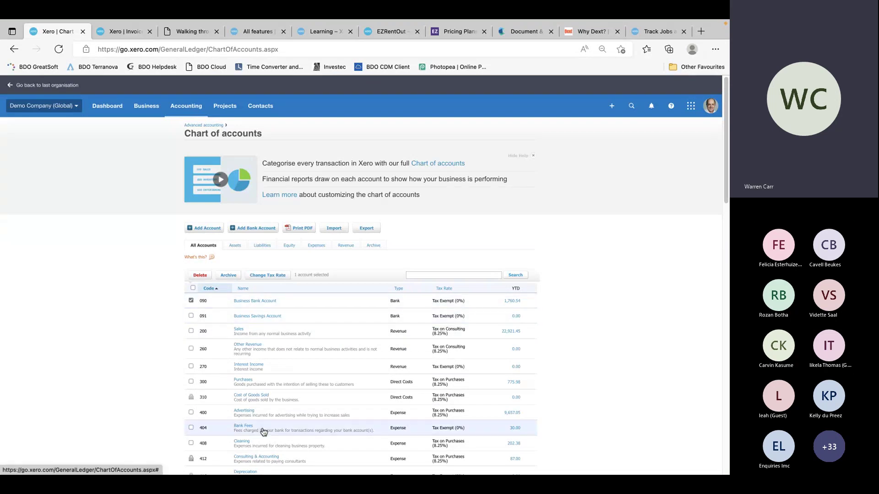
click(252, 300)
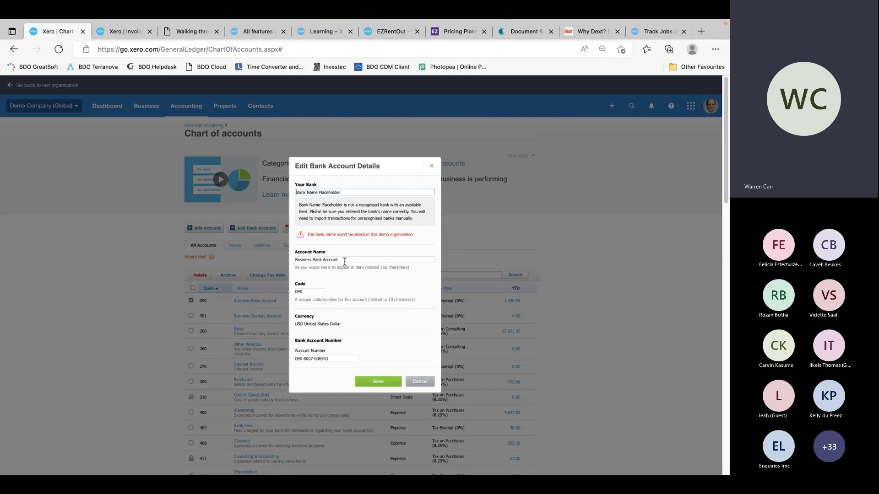
click(320, 291)
drag(320, 292, 281, 288)
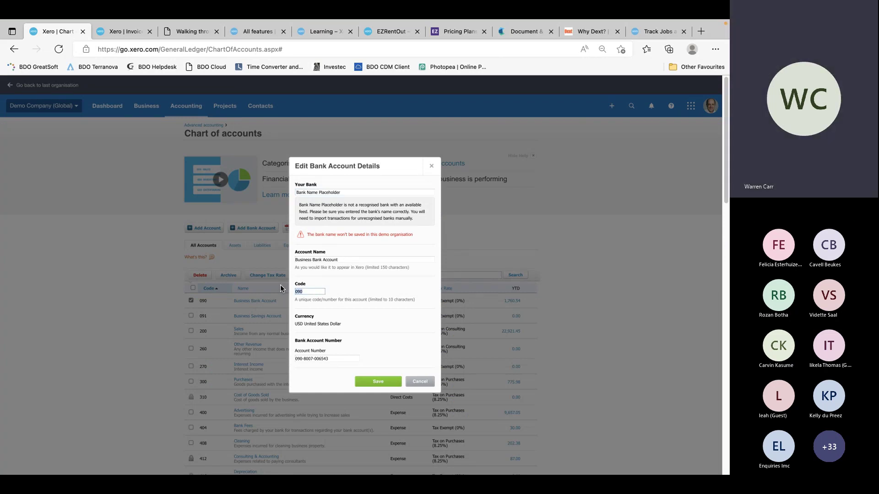
text(898989)
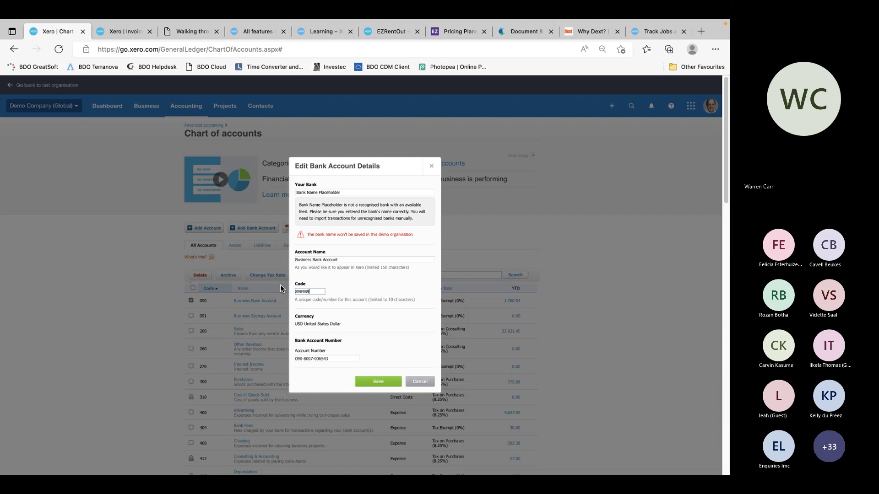
text(89)
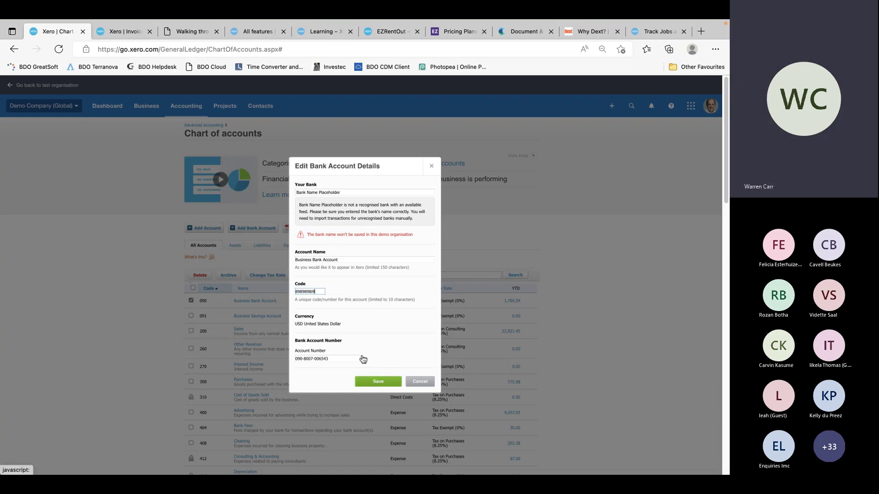
click(378, 381)
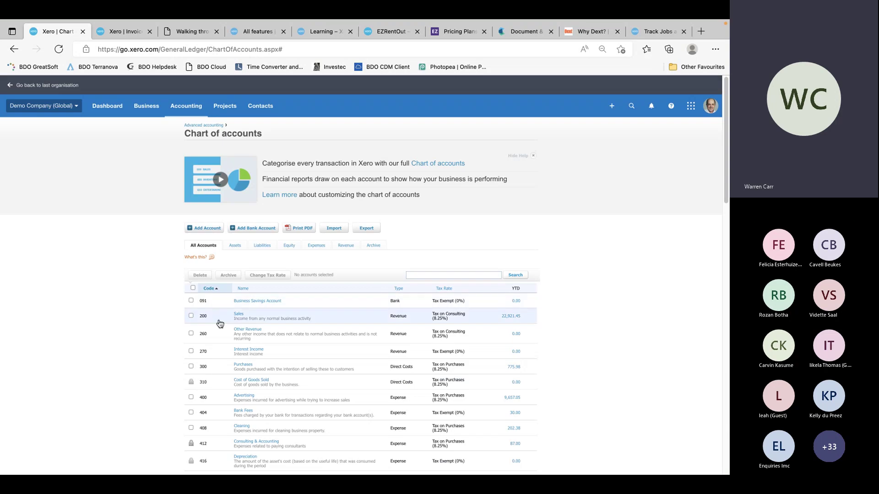
scroll(279, 417, down, 15)
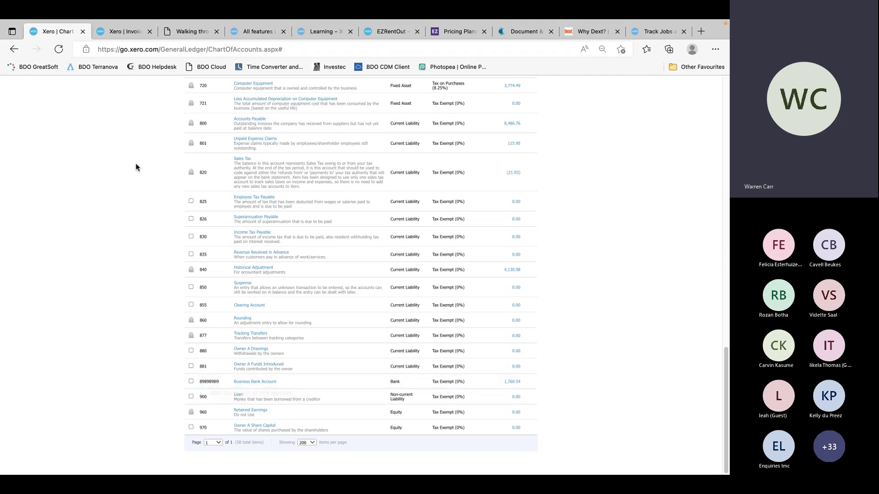
scroll(136, 163, up, 15)
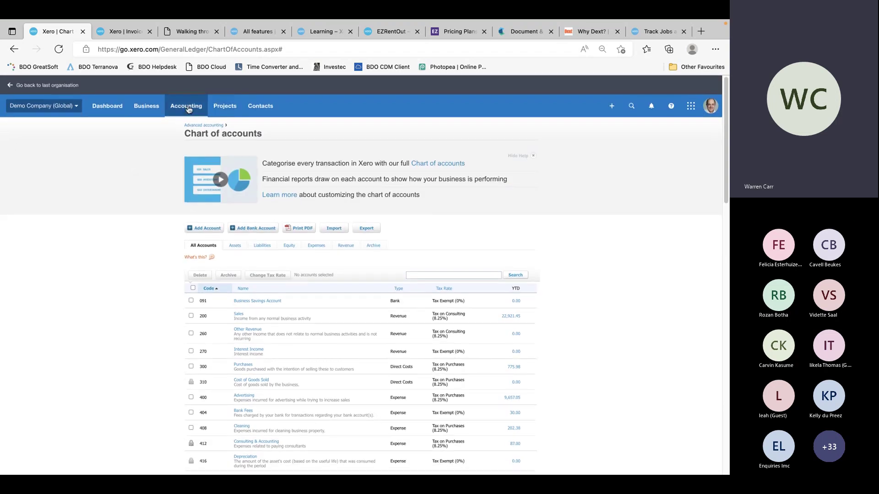
Browse the Fixed assets Registered, Sold & Disposed and Draft tabs, then return to Advanced accounting
click(201, 126)
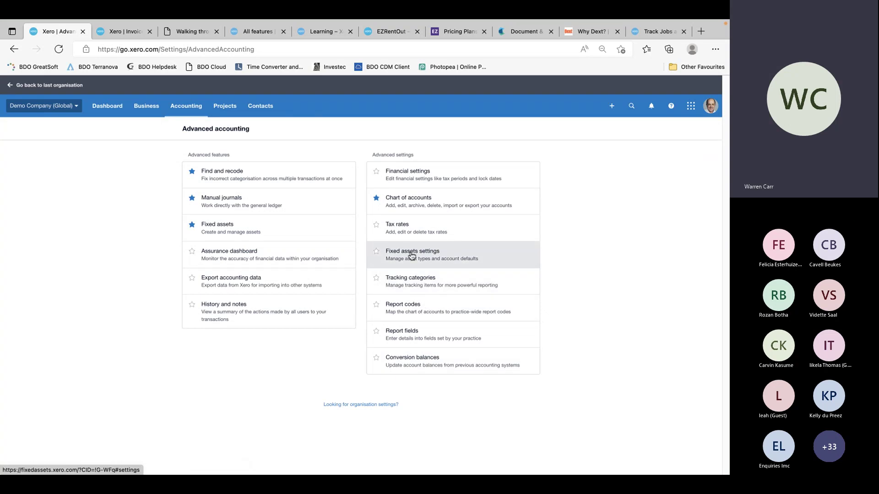
click(412, 256)
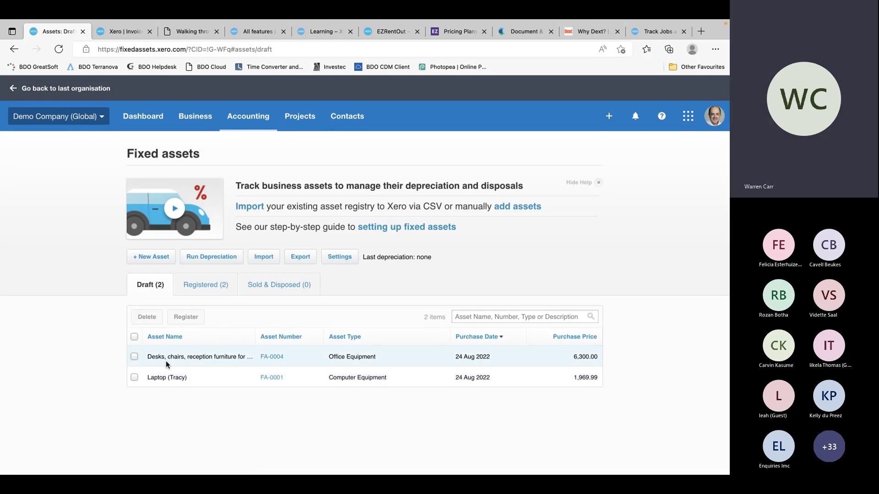
click(205, 286)
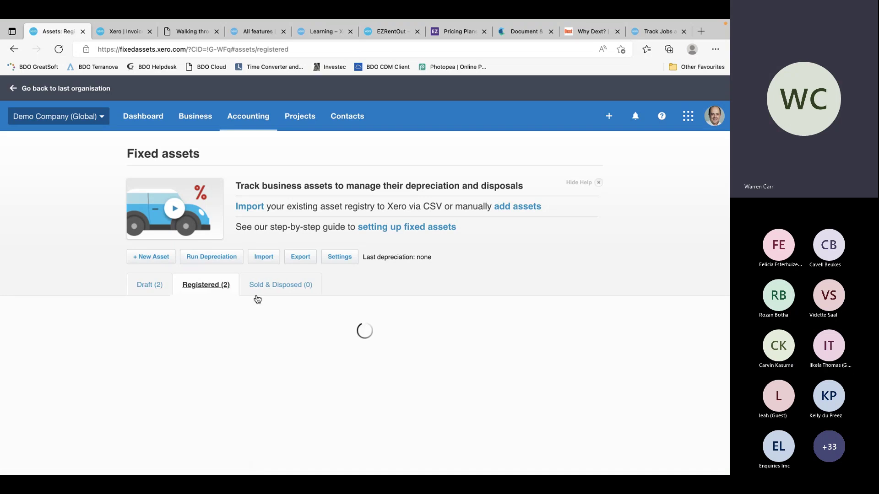
click(287, 288)
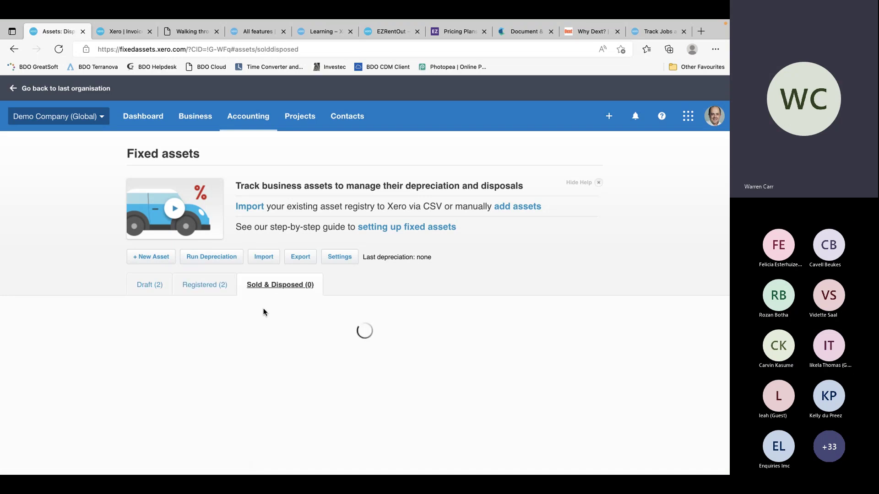
click(151, 287)
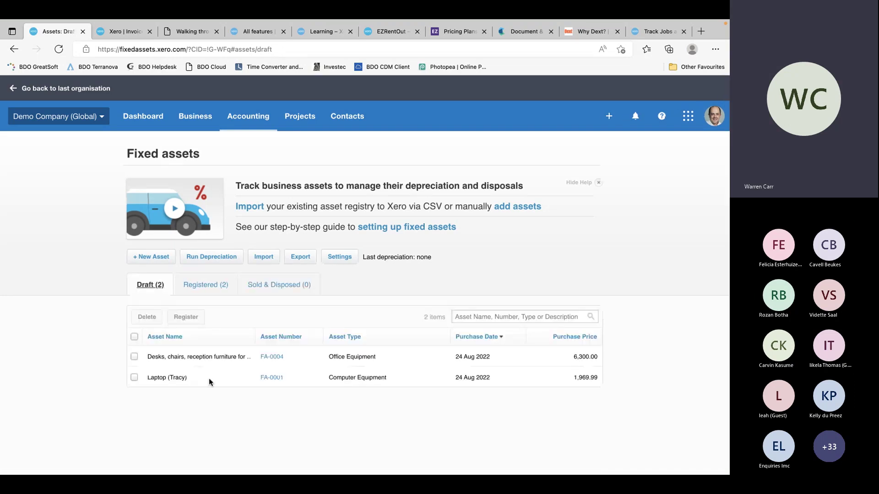
click(248, 116)
click(260, 192)
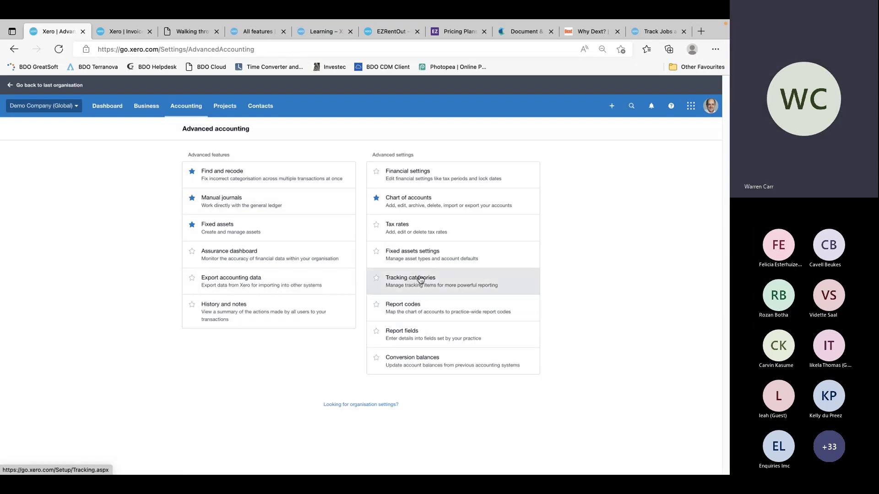
Open Tracking categories and view the Department, then Company, category options
click(421, 280)
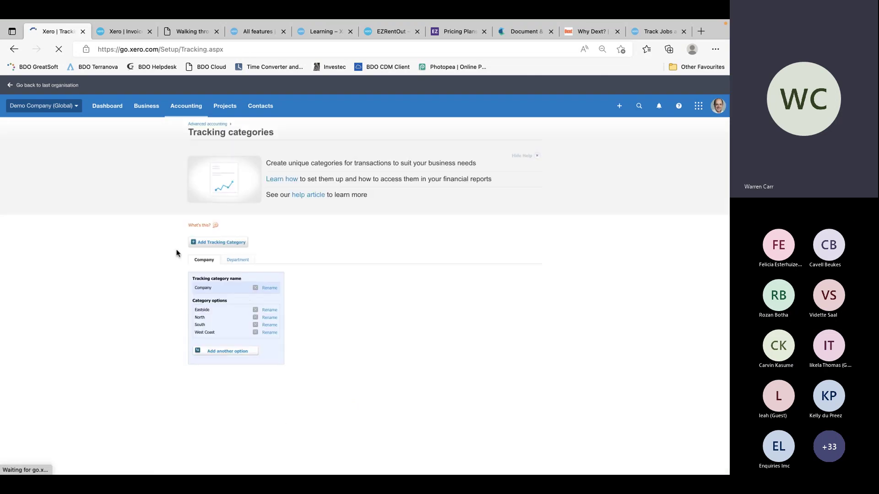
click(239, 260)
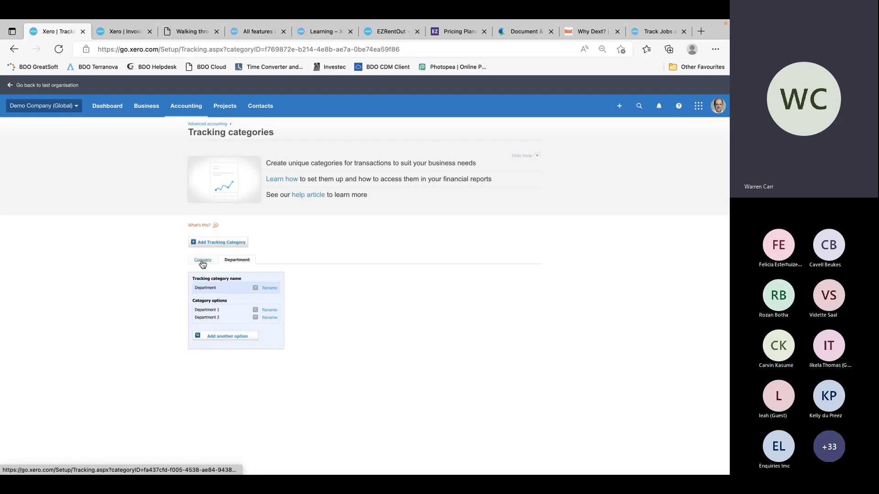
click(203, 261)
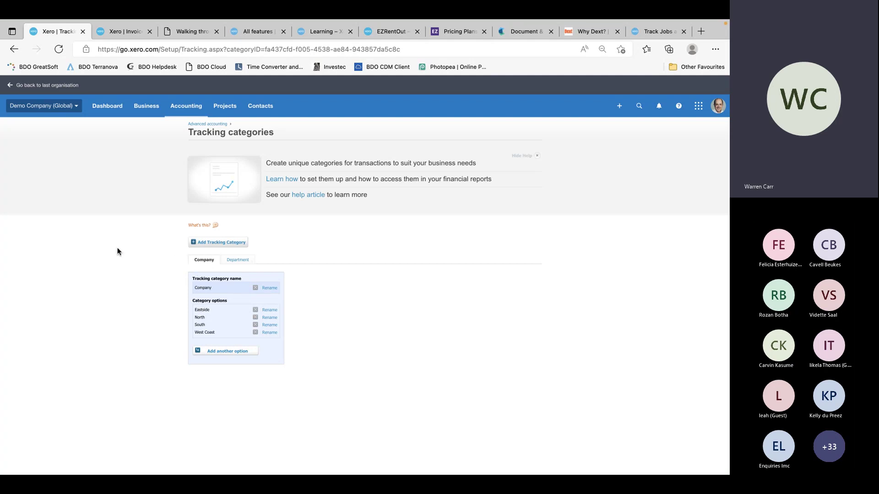
Go to Accounting > Advanced and open Conversion balances as at 3 Jun 2022
click(184, 106)
click(207, 160)
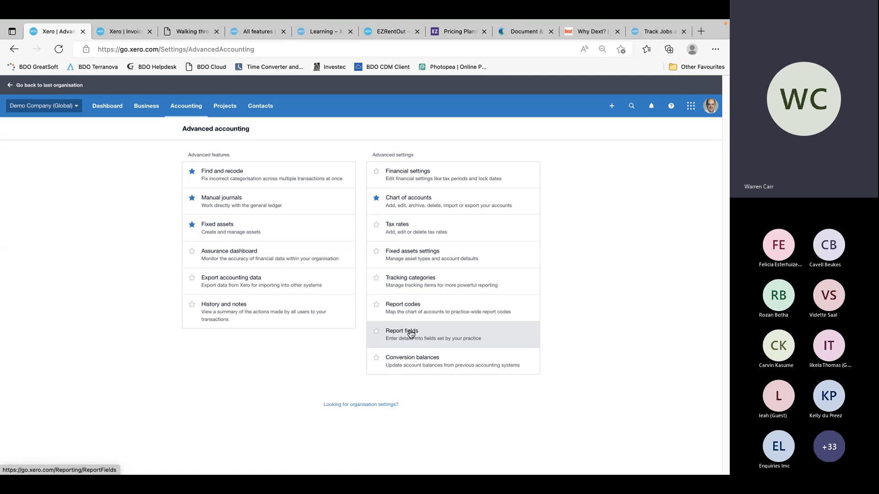
click(407, 359)
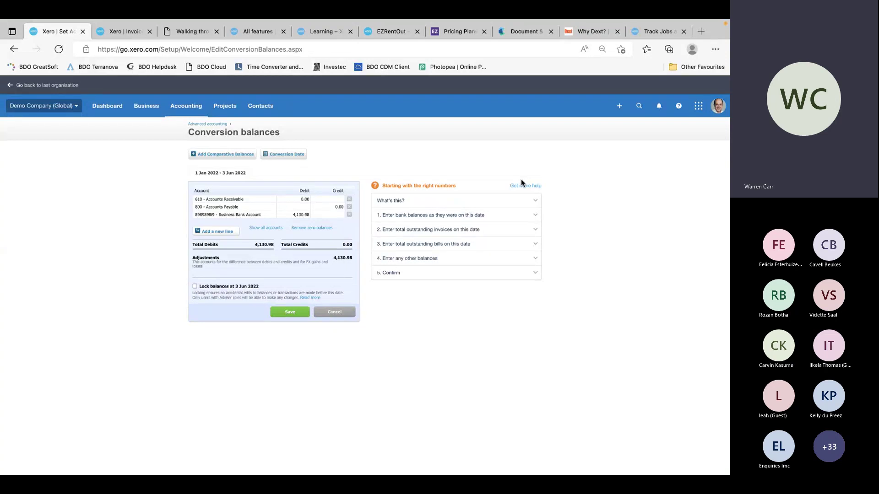
Move to the Teams meeting and scroll through the attendees' questions in Meeting chat
key(ctrl+Right)
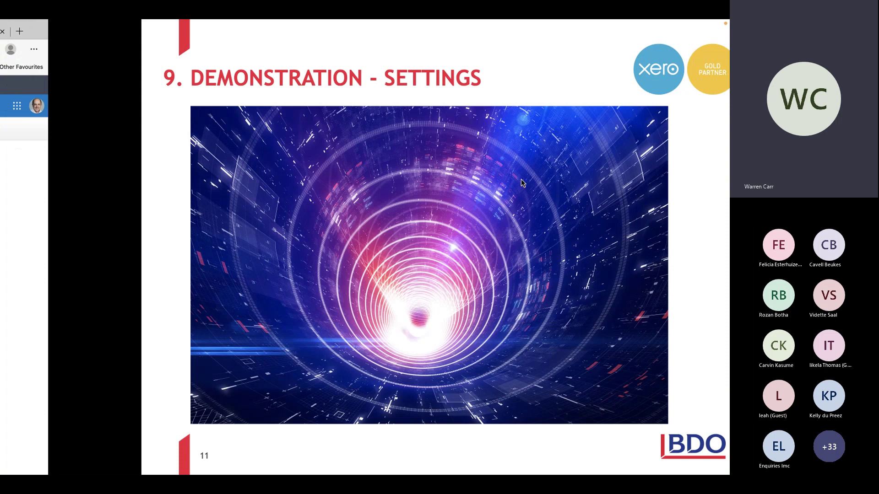
key(ctrl+Right)
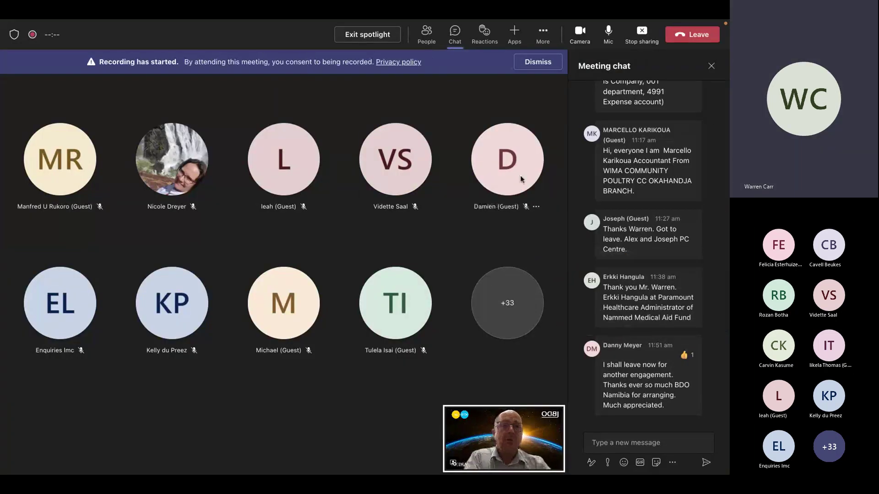
mouse_move(520, 178)
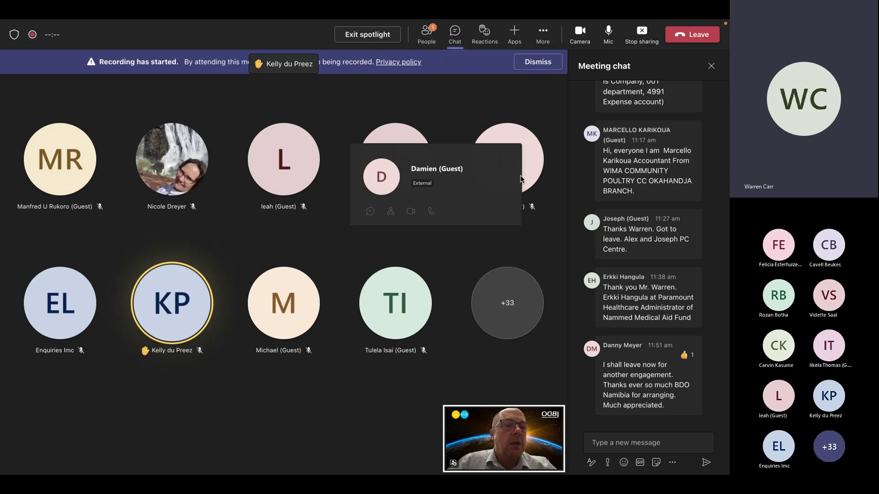
scroll(647, 175, up, 3)
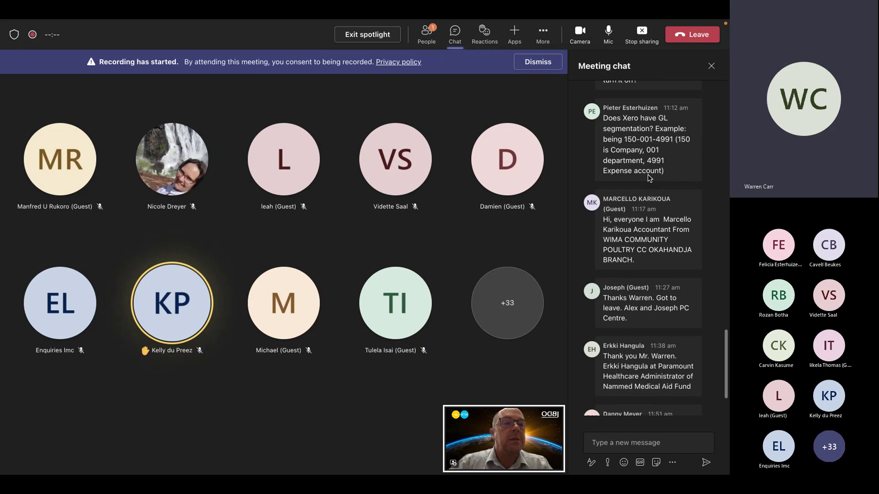
mouse_move(649, 178)
scroll(650, 177, down, 1)
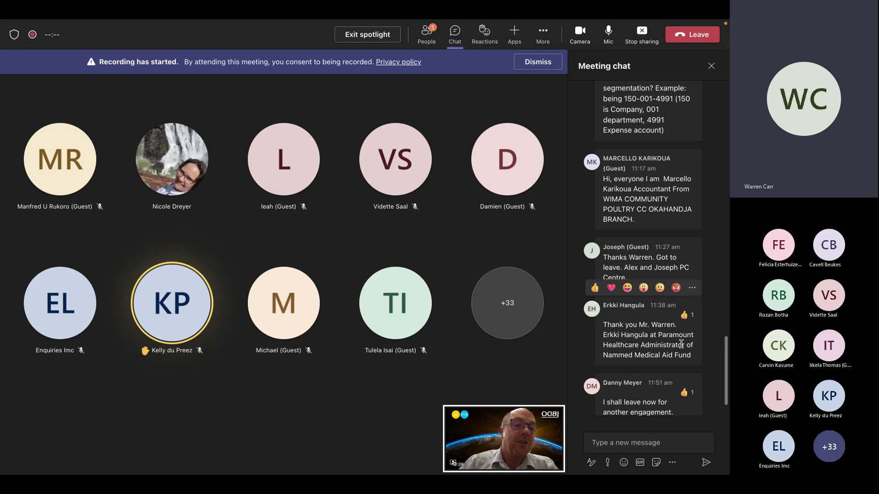
scroll(681, 344, up, 2)
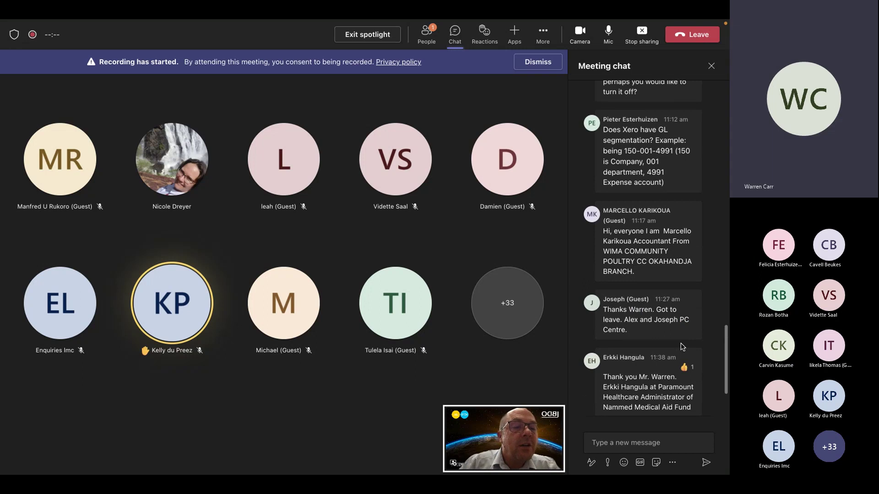
scroll(681, 346, up, 1)
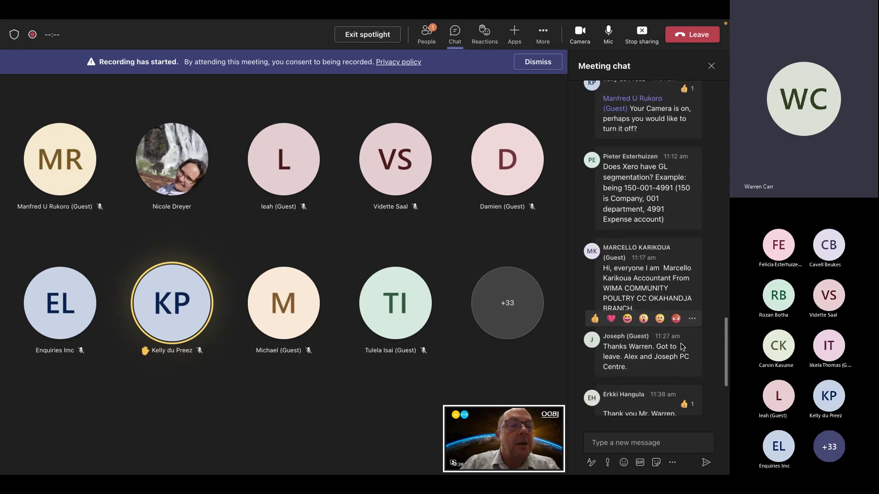
scroll(681, 346, up, 3)
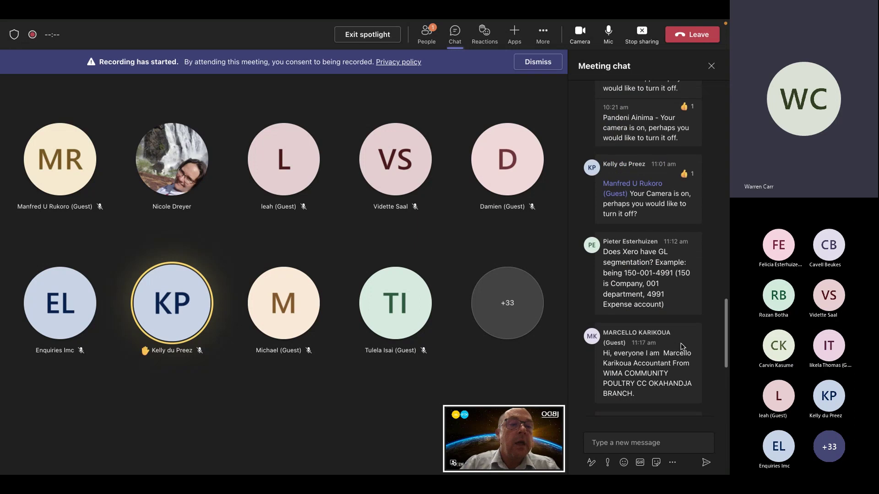
scroll(681, 346, up, 3)
scroll(682, 347, up, 5)
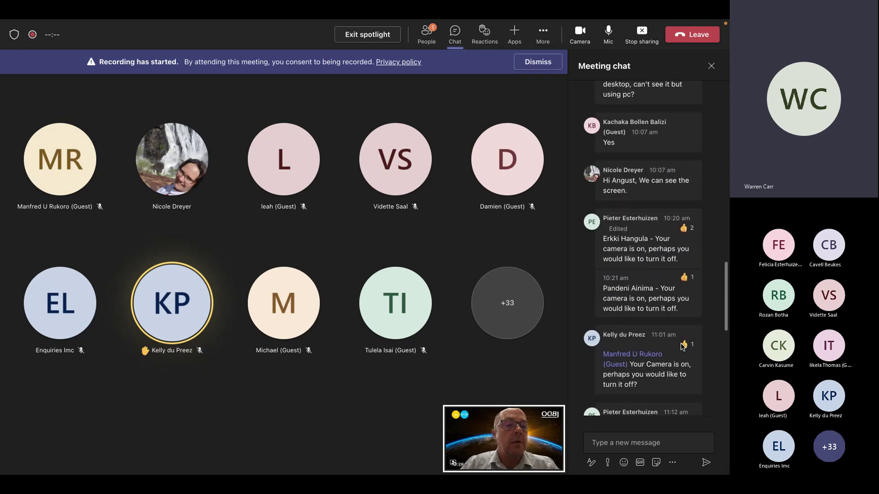
scroll(682, 347, down, 10)
scroll(682, 347, down, 7)
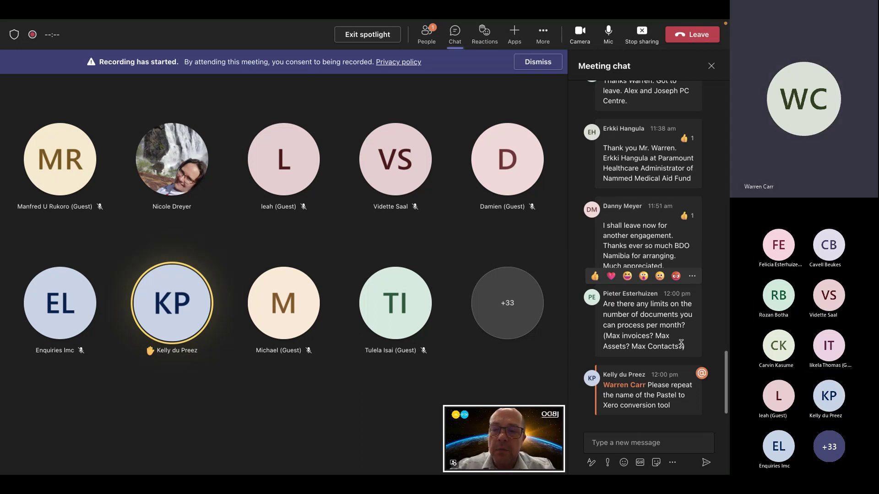
Back in the browser, open a new tab and go to 'cloudconver.co.za'
key(alt+Tab)
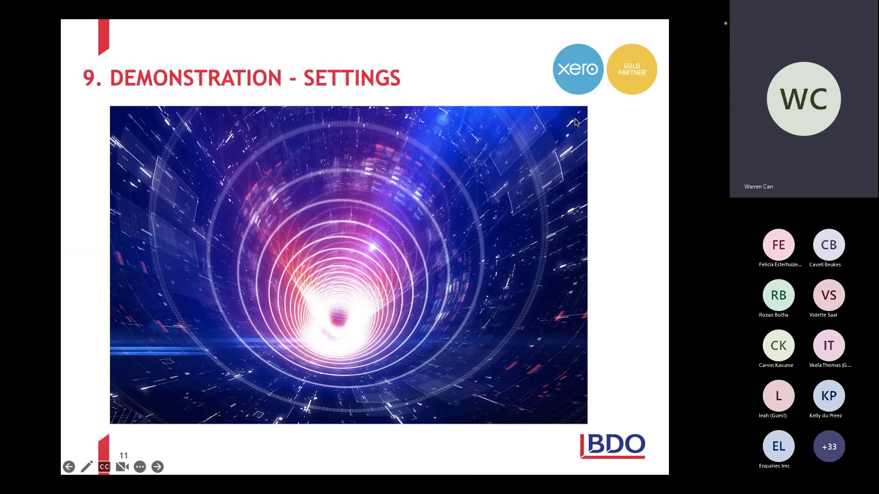
key(alt+Tab)
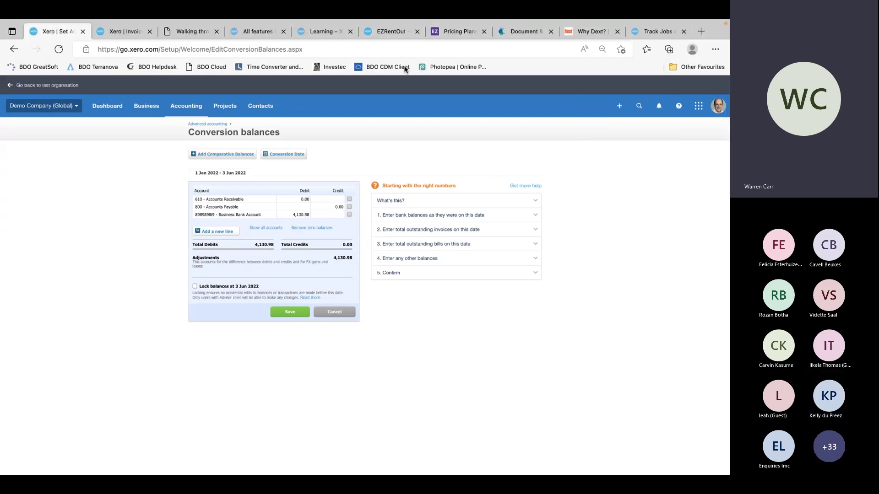
click(700, 31)
text(clou)
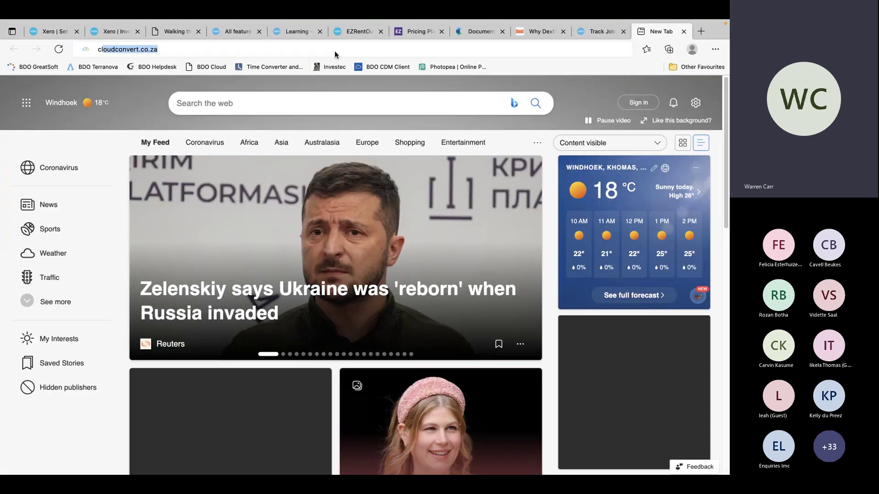
text(dconv)
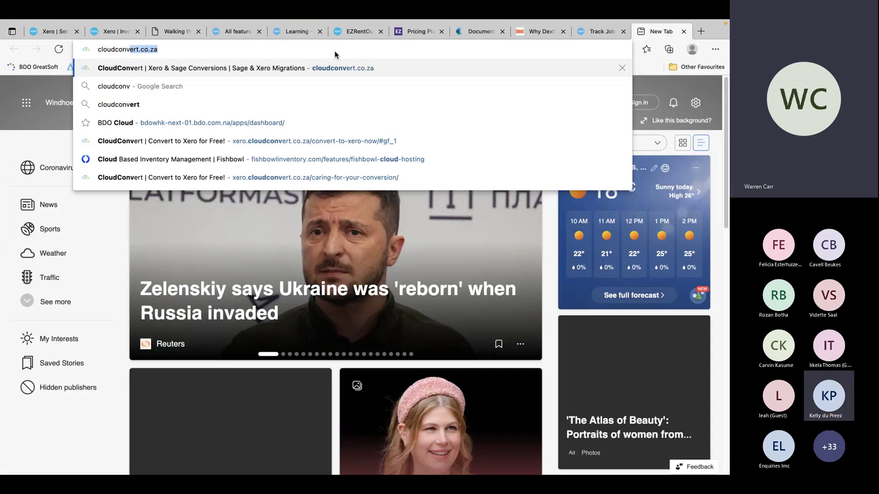
text(er.co.za)
key(Return)
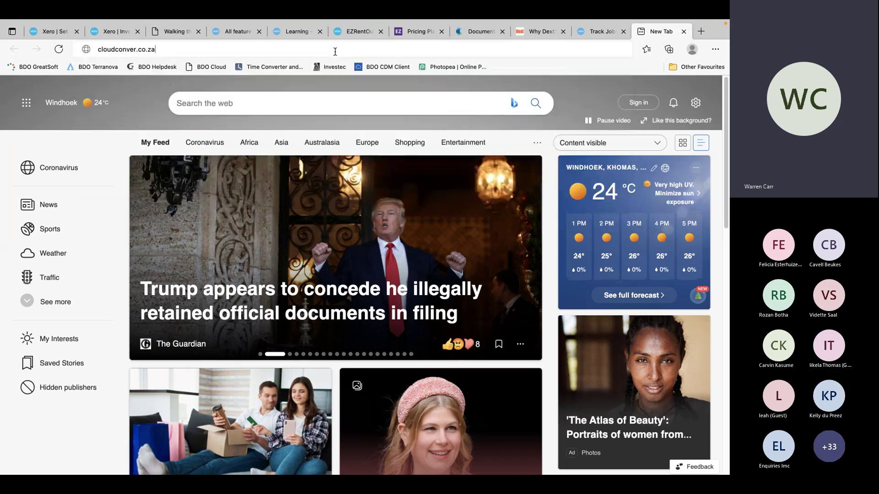
Re-enter the address via the 'cloudcon' suggestion and change https to http
click(335, 51)
key(BackSpace)
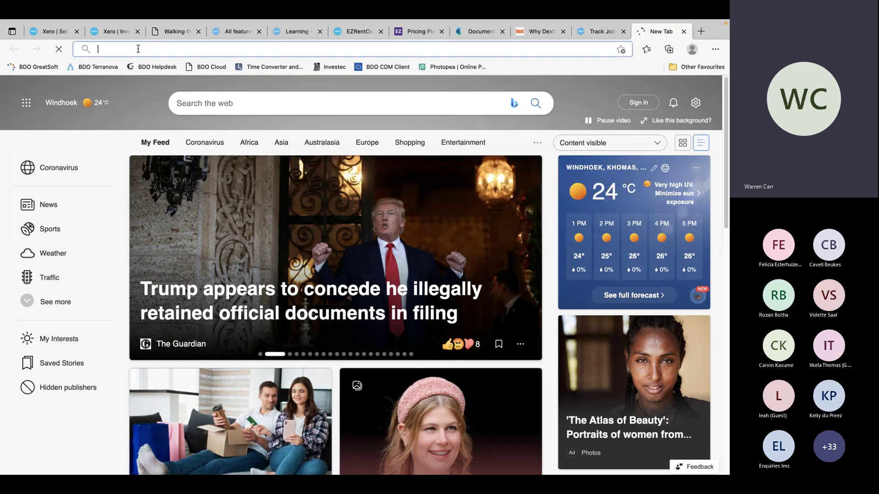
text(cloudc)
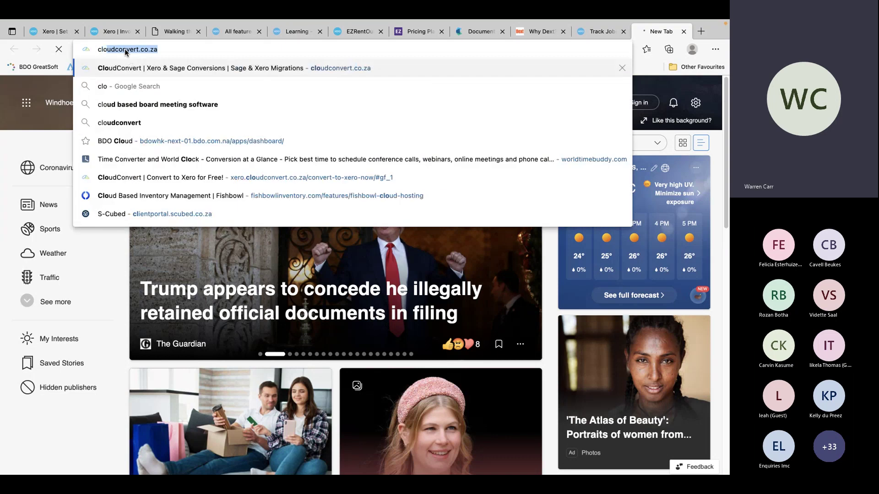
text(onvert)
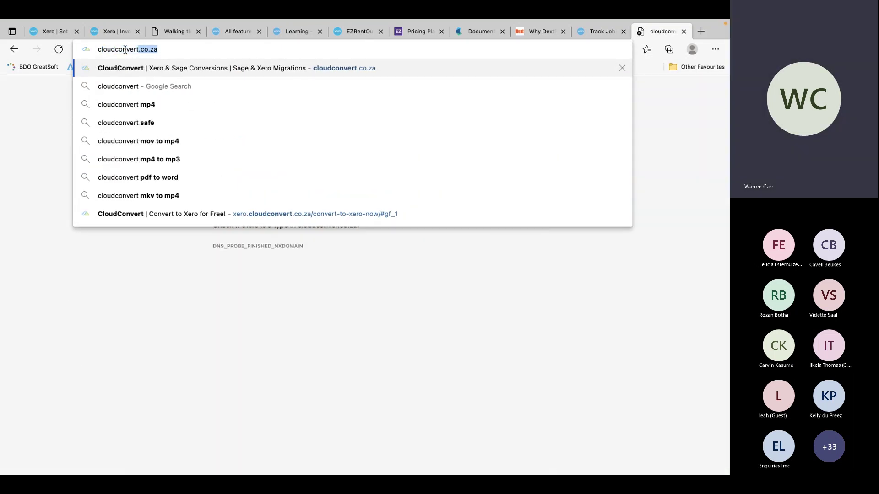
key(Return)
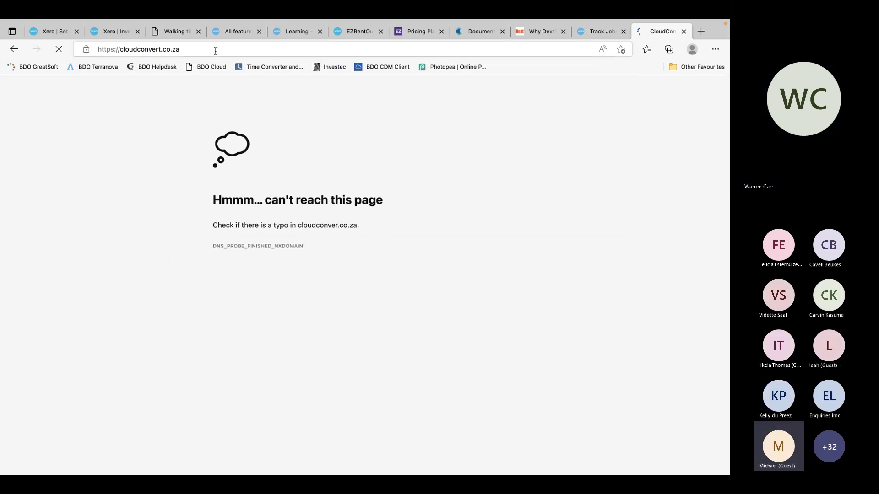
click(128, 54)
click(114, 48)
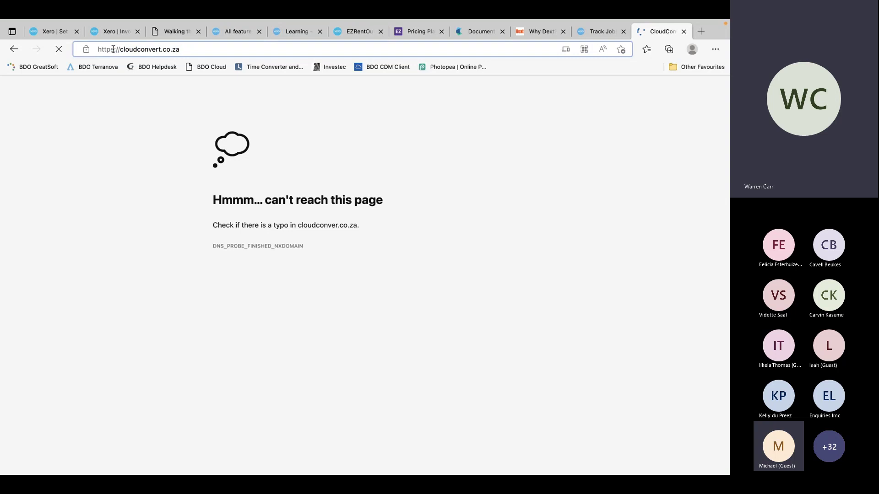
key(BackSpace)
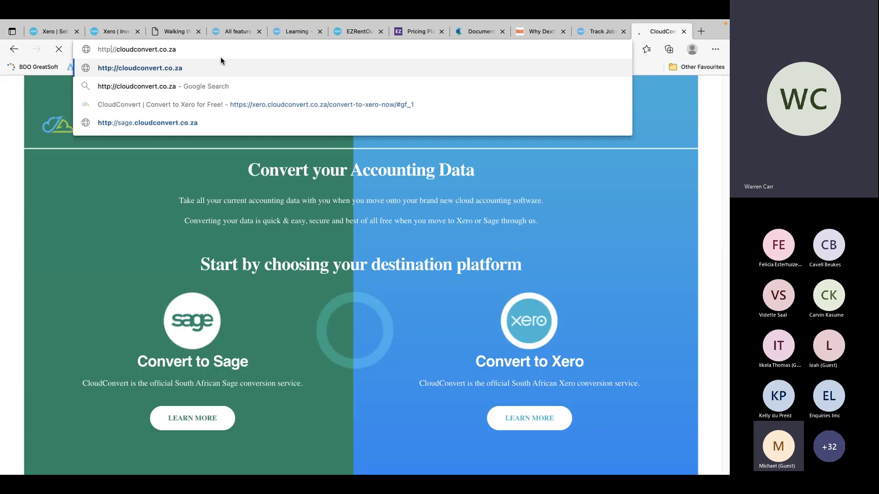
Load CloudConvert over http, choose Convert to Xero, then return to the slideshow
key(Return)
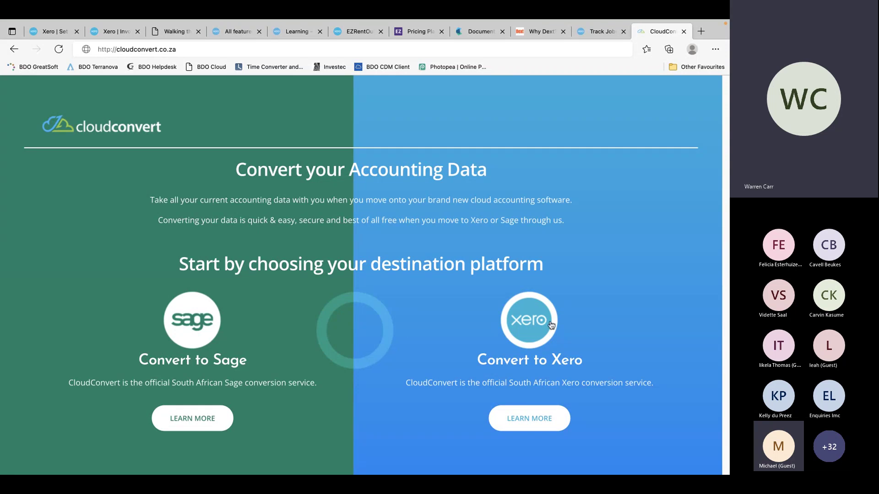
click(526, 324)
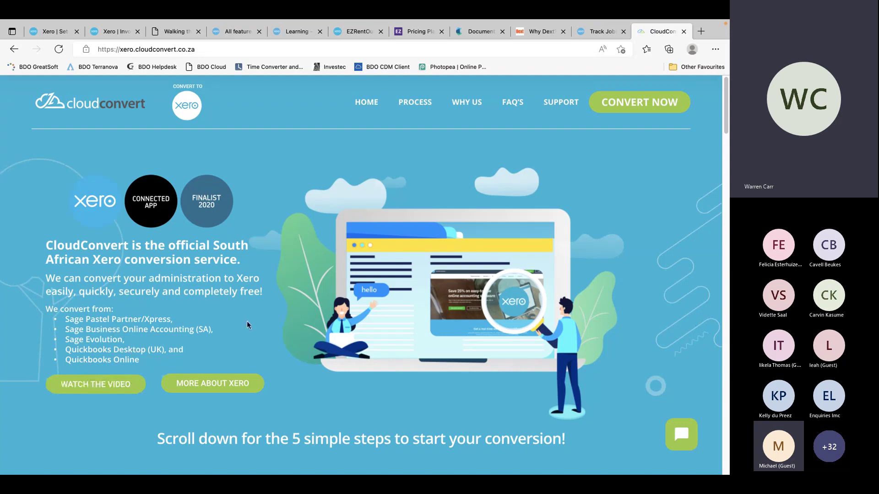
key(ctrl+Right)
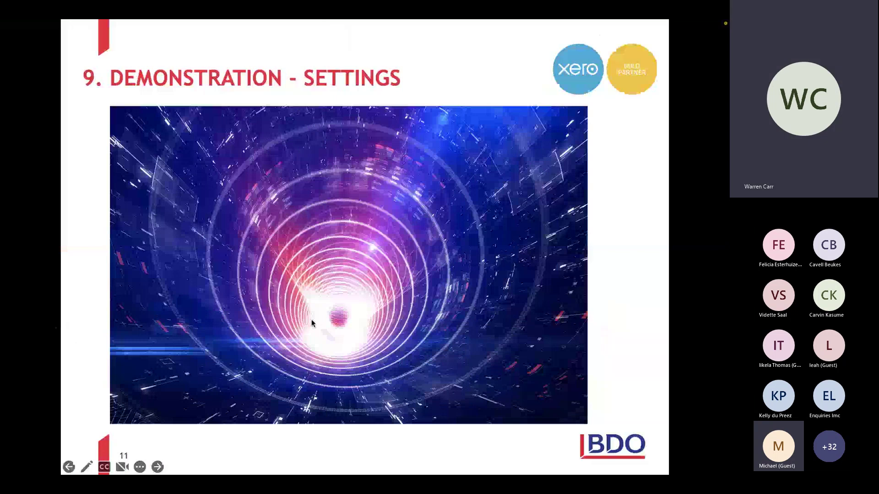
Switch to the Teams meeting gallery and read the attendee questions in the chat
key(ctrl+Right)
key(ctrl+Right)
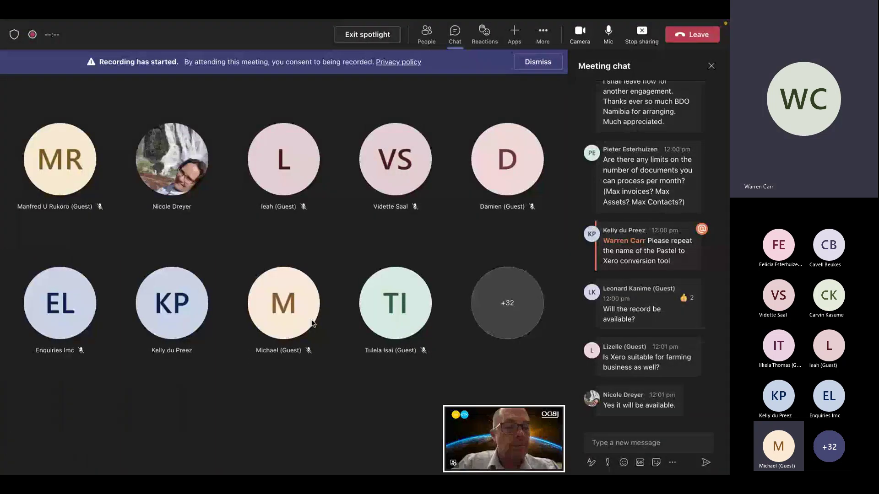
mouse_move(313, 324)
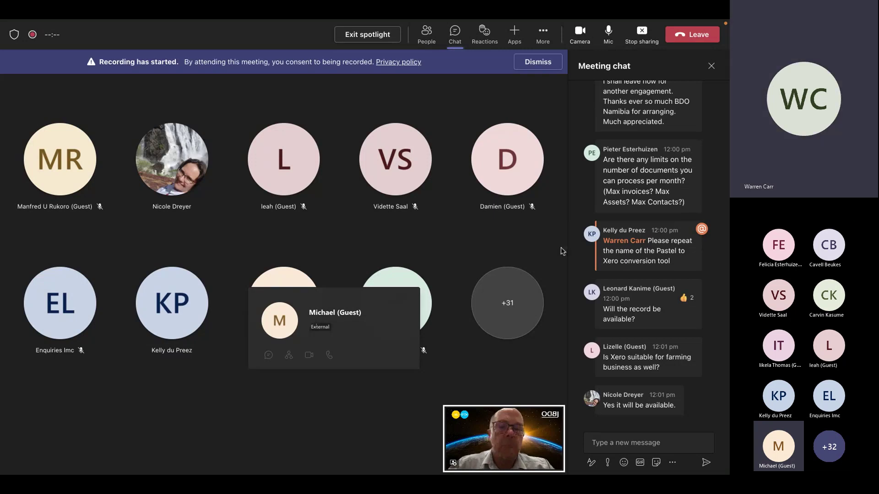
mouse_move(654, 326)
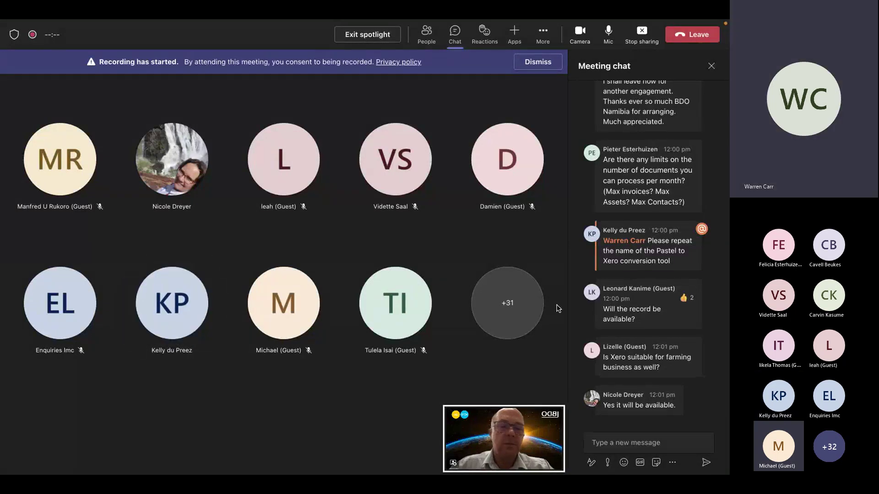
mouse_move(662, 351)
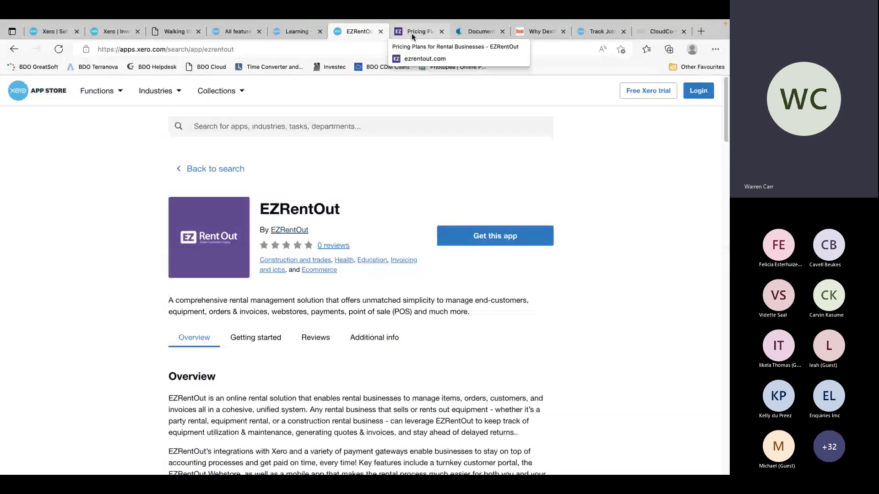
Search the Xero App Store for 'farming', then switch back to the presentation slide
click(365, 125)
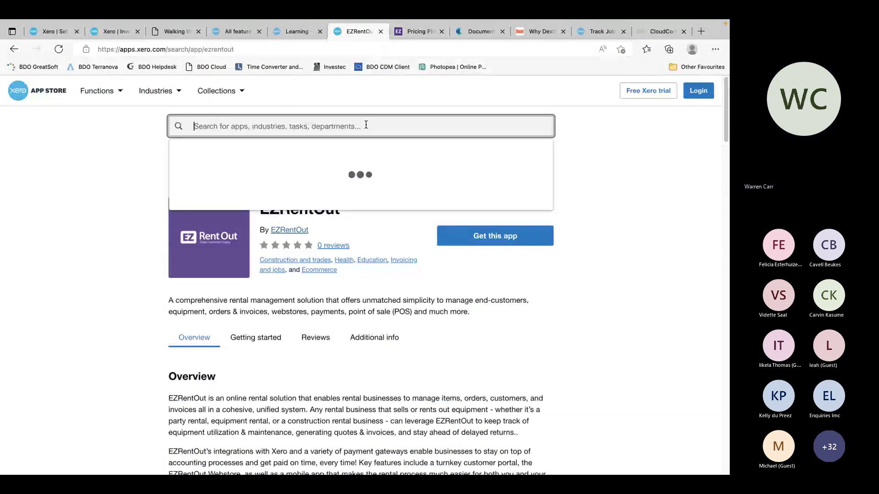
text(farmi)
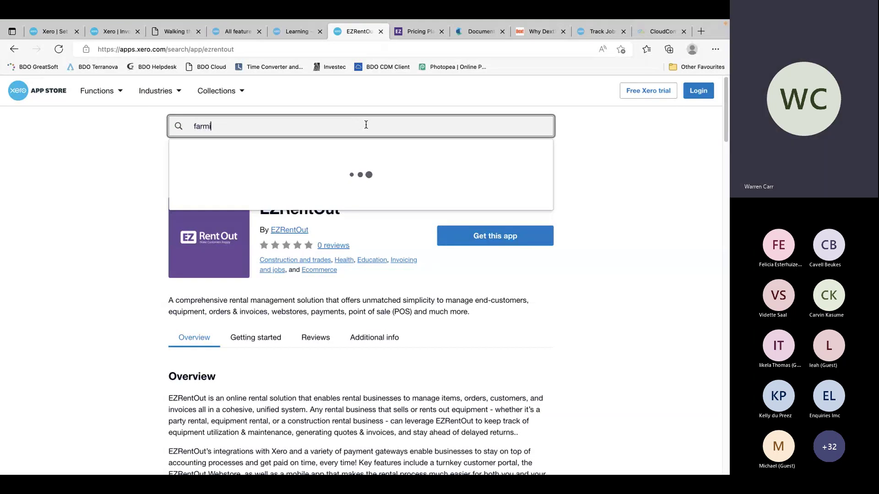
text(ng)
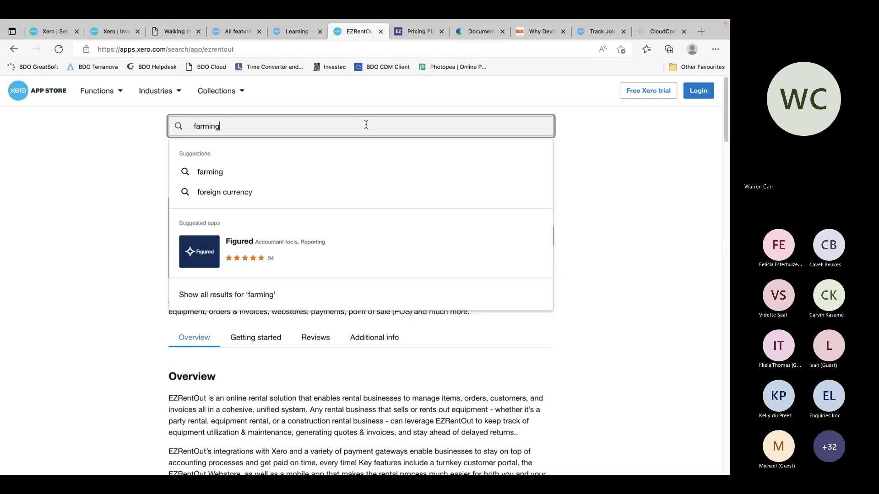
click(218, 174)
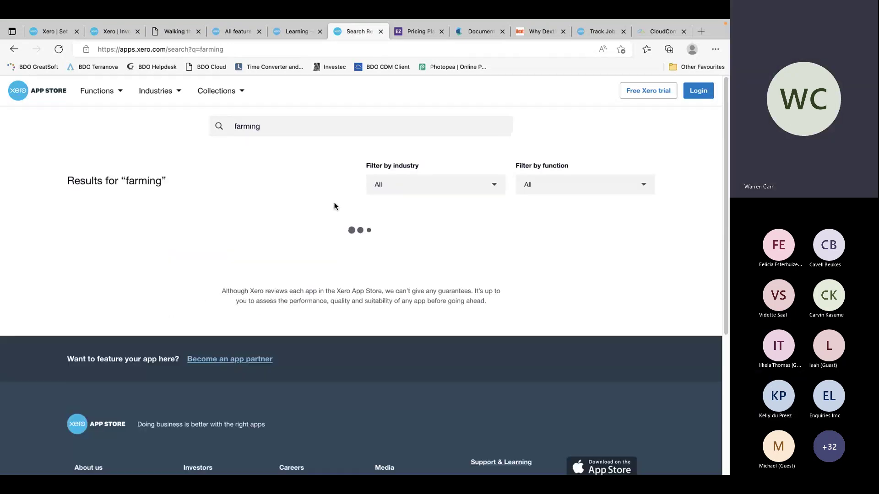
key(ctrl+Right)
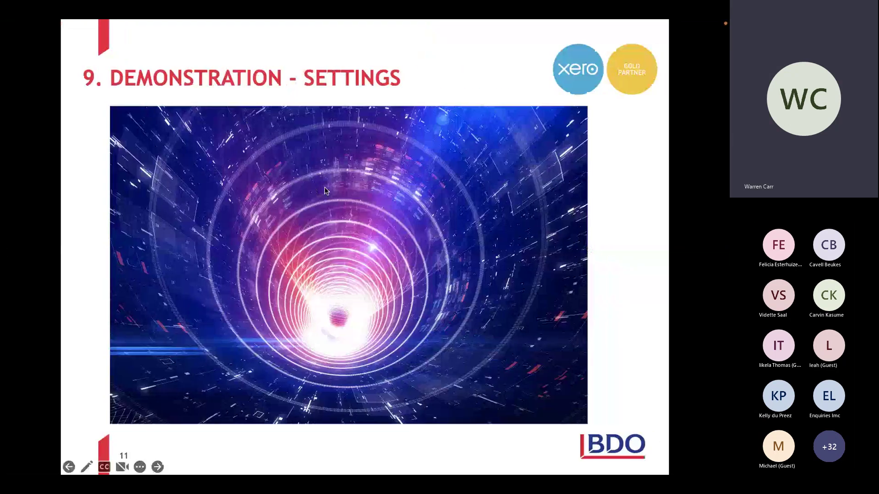
Move across desktop spaces via Teams back to the Edge window showing the 'farming' app results
key(ctrl+Right)
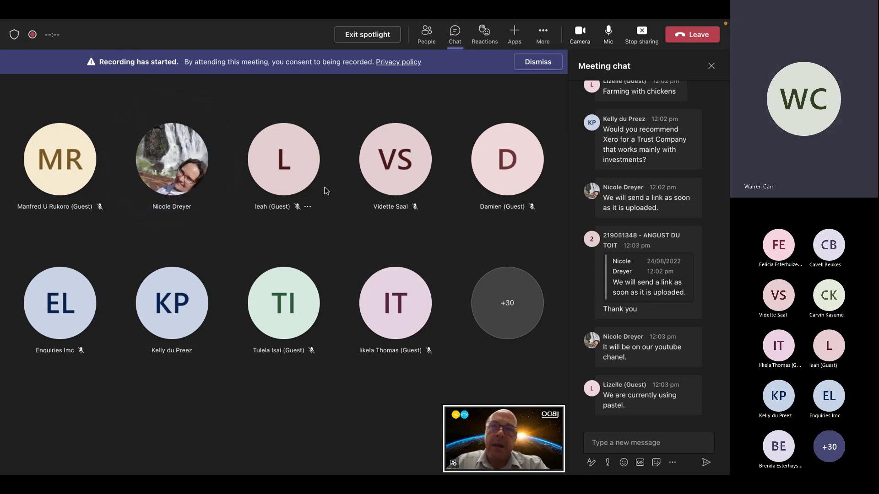
key(ctrl+Left)
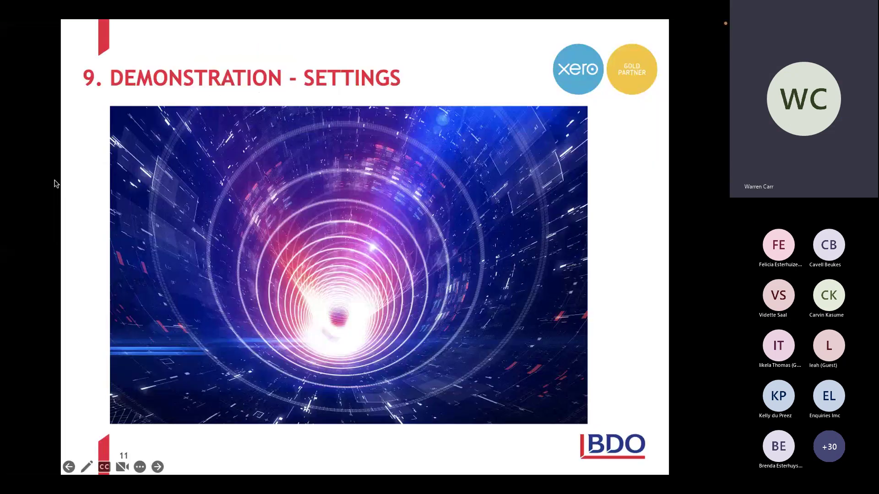
key(ctrl+Left)
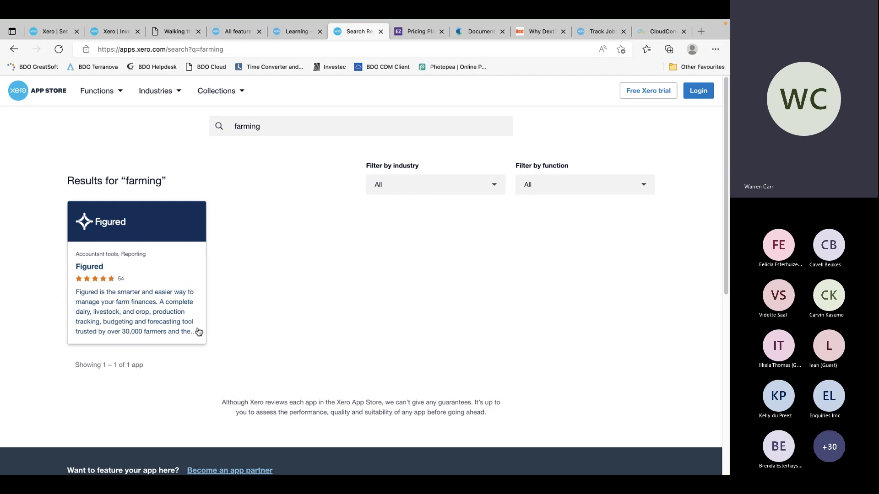
Open the Figured app's App Store page, with its overview and 54 reviews
key(ctrl+Right)
key(ctrl+Right)
click(198, 331)
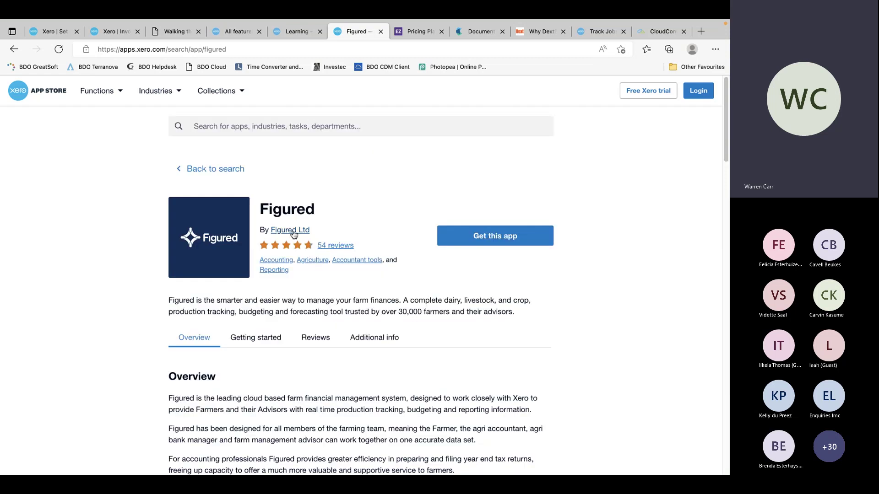
Visit the Figured Ltd developer website and scroll down its Figured & Xero page
click(292, 230)
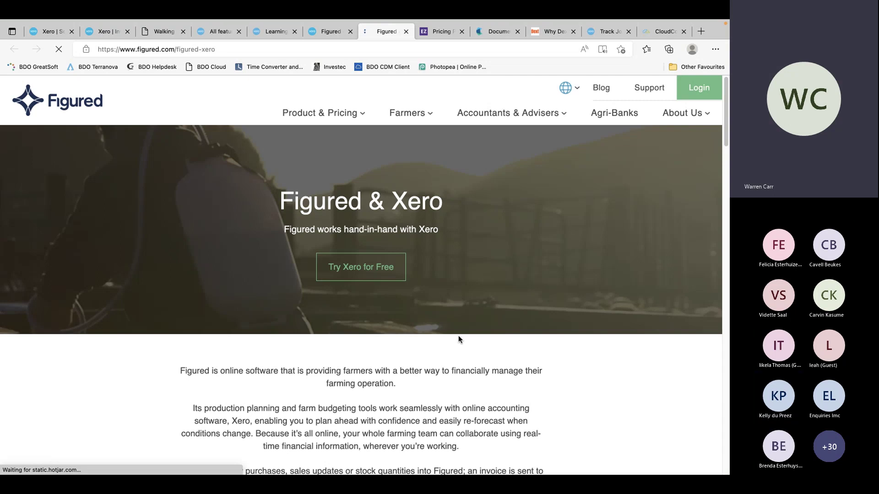
scroll(496, 288, down, 1)
scroll(495, 288, down, 8)
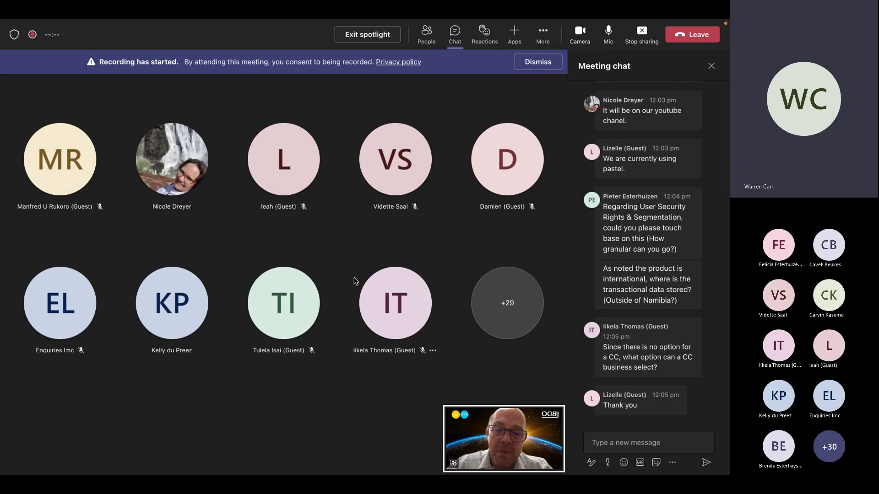
Switch from the Teams meeting back to the shared browser window
key(ctrl+Left)
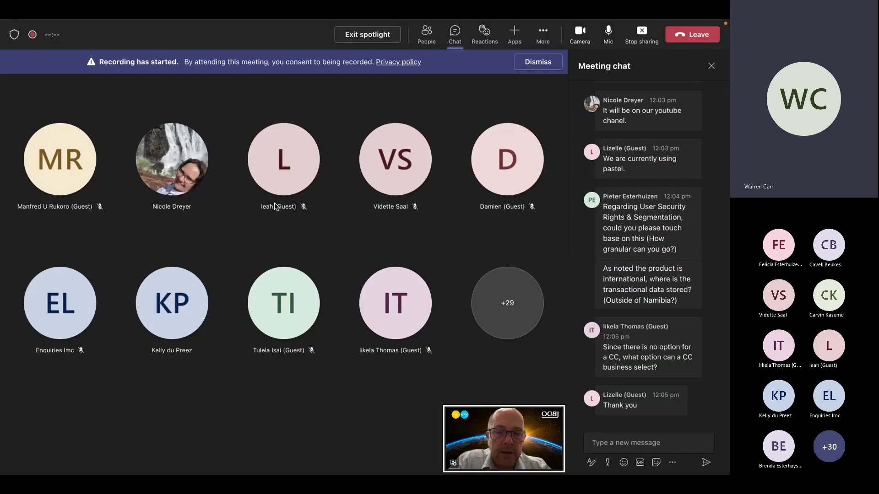
mouse_move(274, 206)
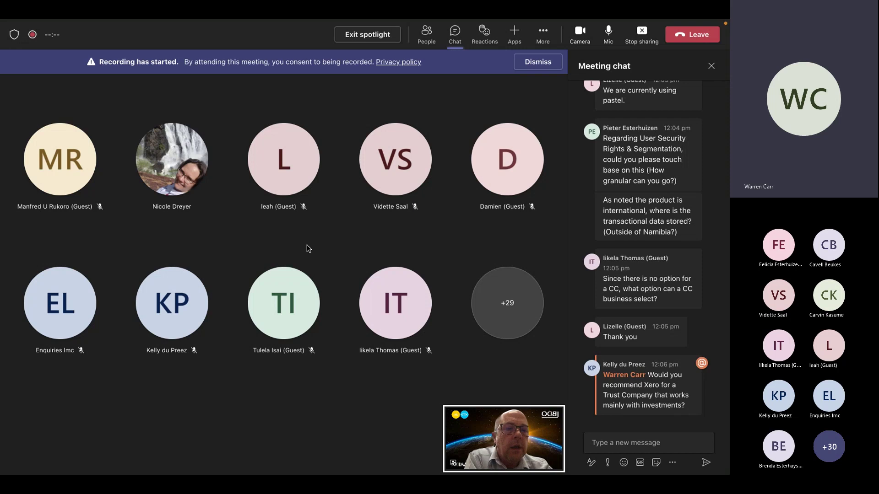
key(ctrl+Left)
key(ctrl+Left)
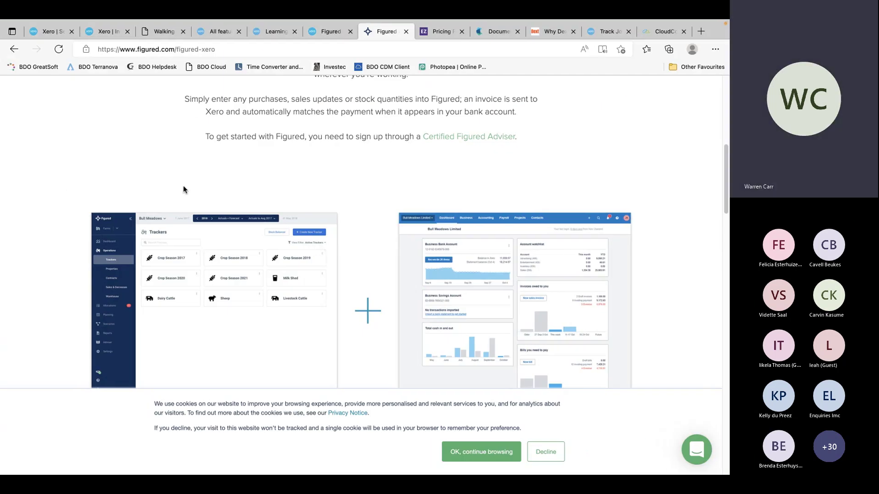
Search 'zz' to switch to ZZ Gold 059, then open its organisation Settings
mouse_move(375, 43)
click(50, 31)
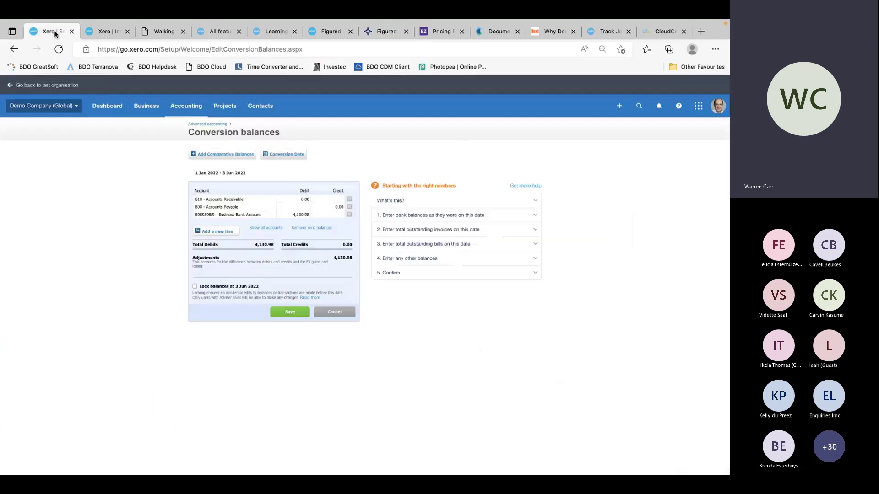
click(57, 106)
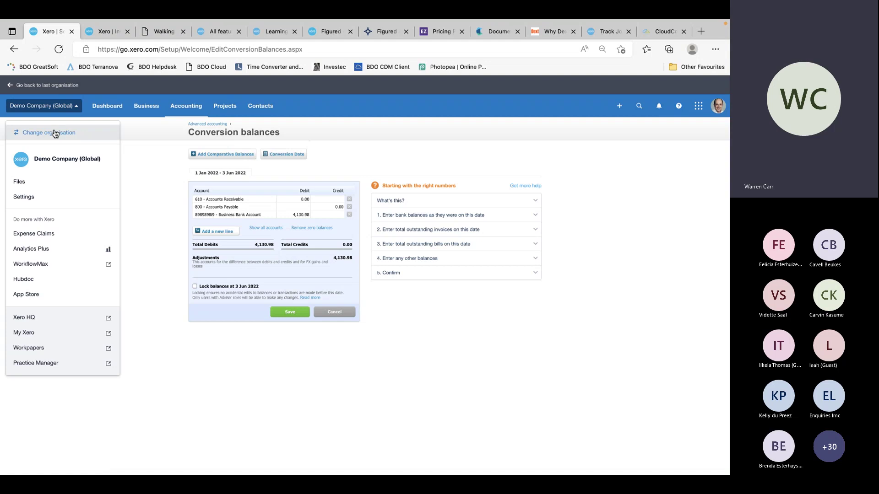
click(54, 132)
text(zz)
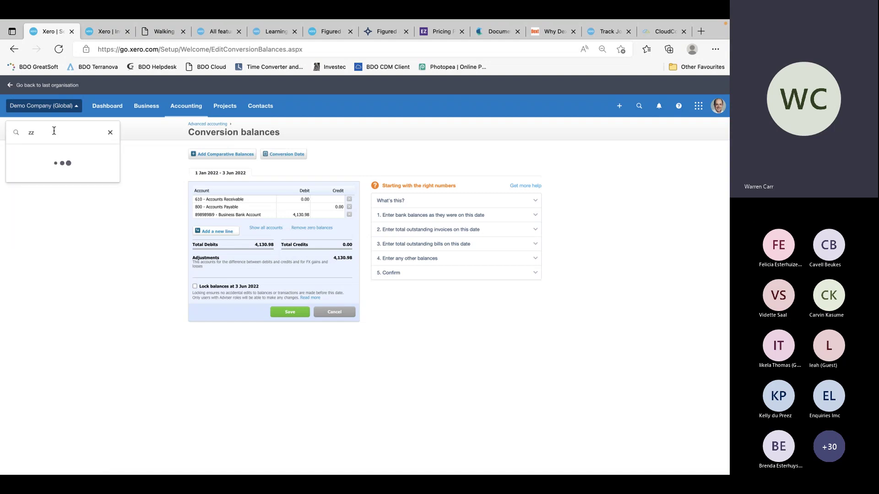
click(65, 155)
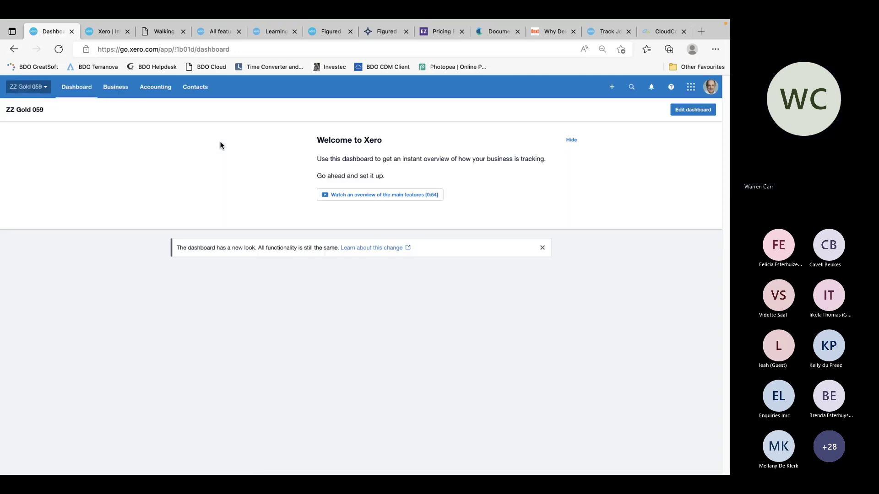
click(33, 86)
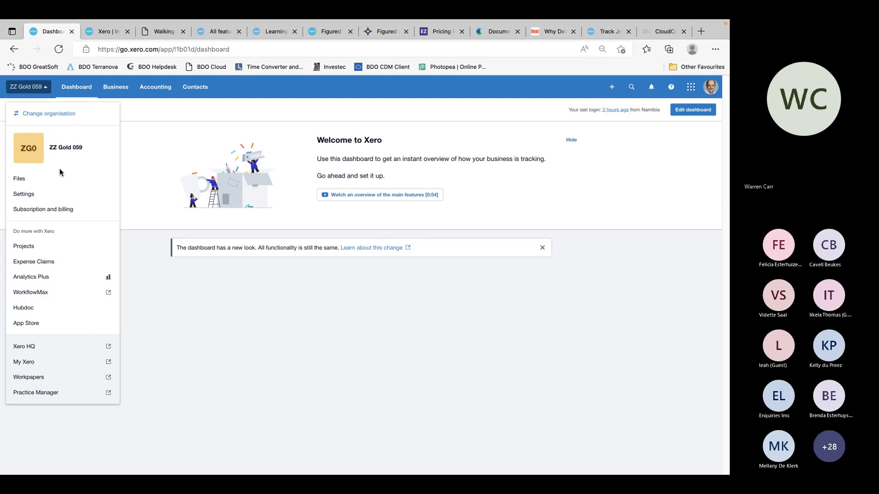
click(59, 193)
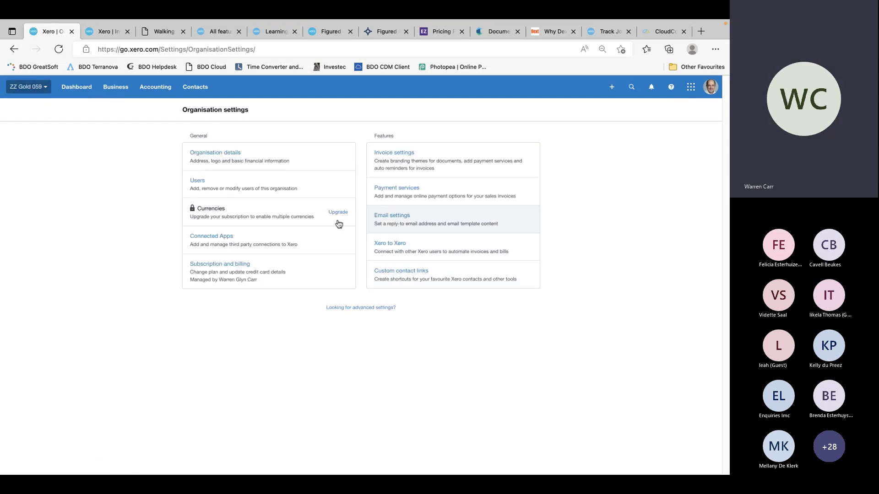
From the Users list, start inviting a new user with Business and accounting access
click(201, 184)
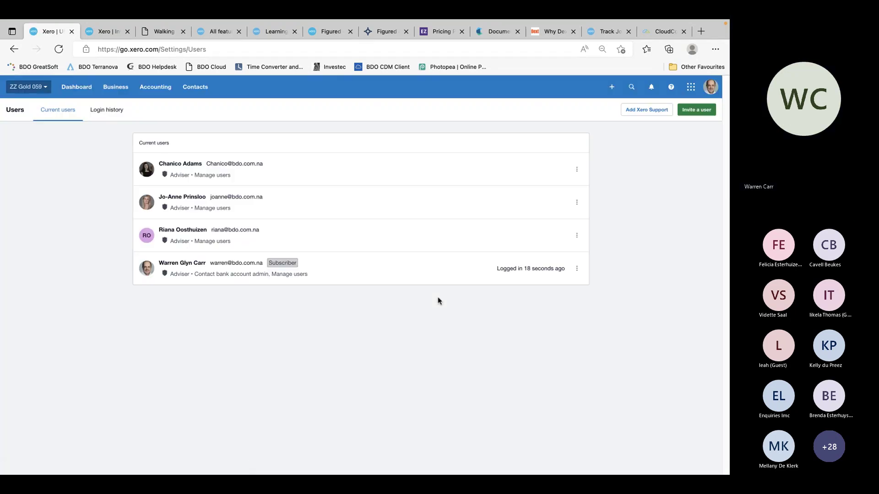
click(696, 110)
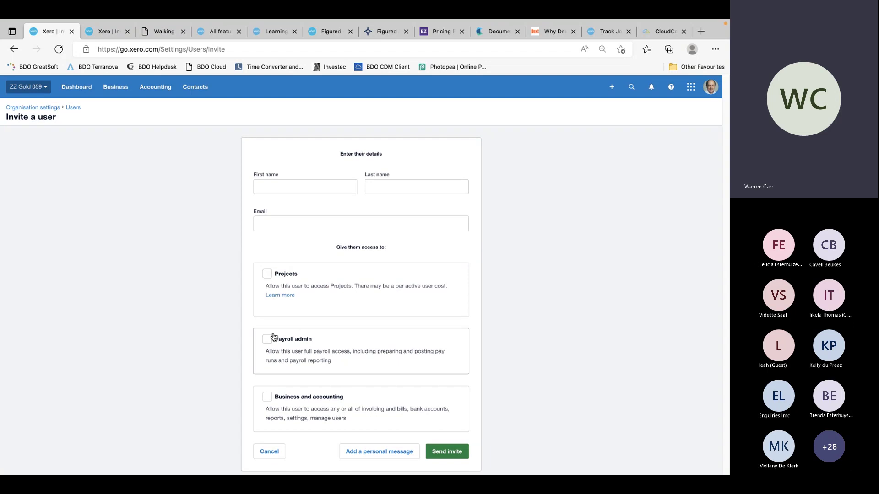
click(266, 397)
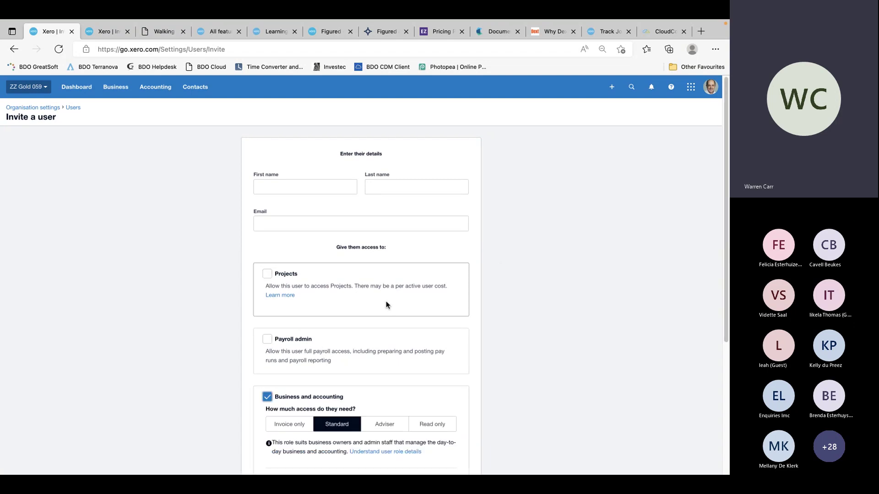
scroll(386, 305, down, 4)
Try Invoice only's drafts, sales, purchases and approve-and-pay options, then switch to Standard
click(295, 233)
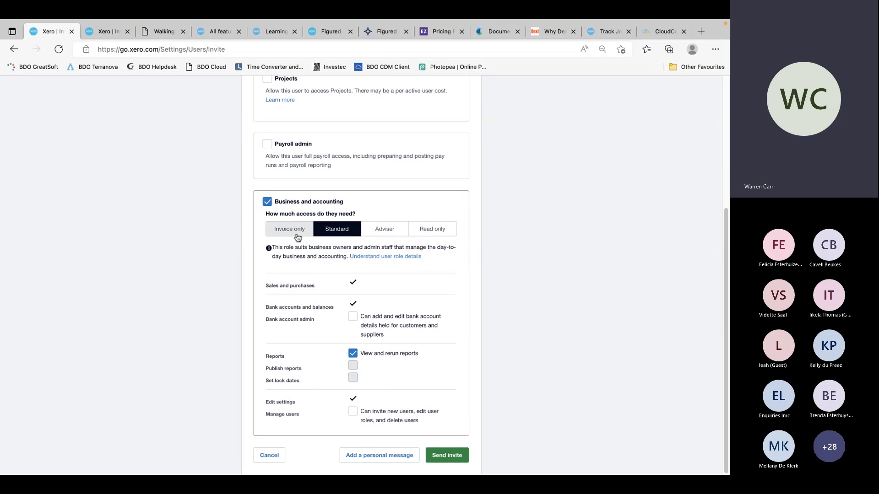
scroll(448, 319, down, 1)
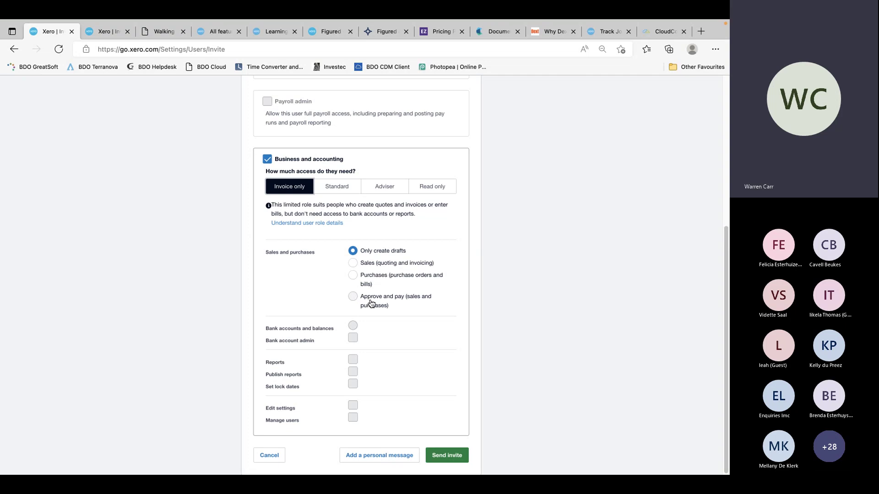
click(354, 264)
click(353, 275)
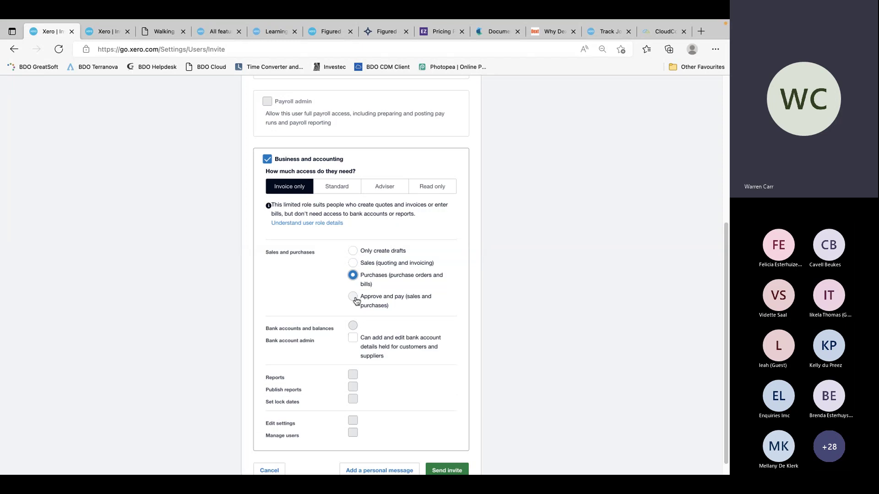
click(353, 297)
click(353, 275)
click(353, 263)
click(353, 251)
click(353, 264)
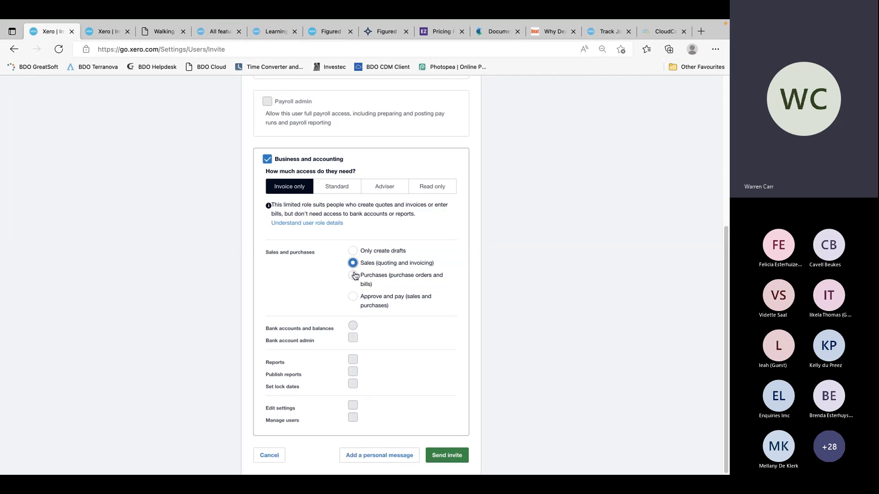
click(353, 276)
click(354, 298)
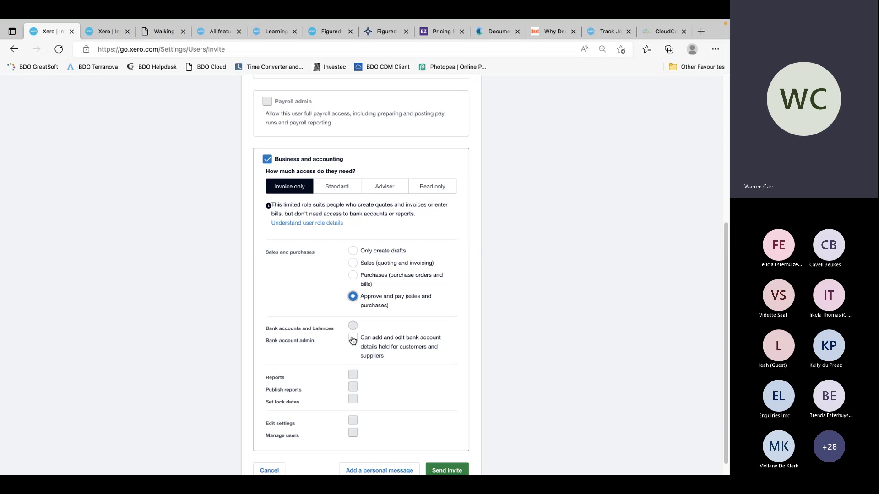
click(352, 275)
click(353, 263)
click(352, 251)
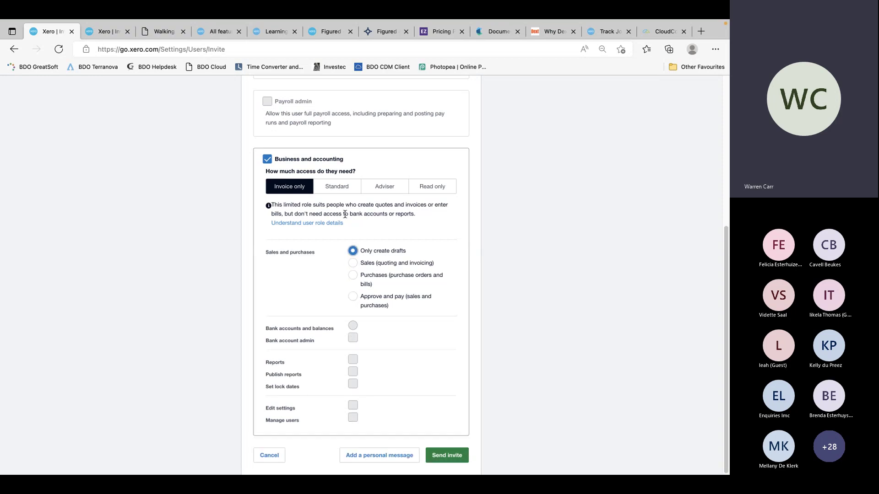
click(337, 187)
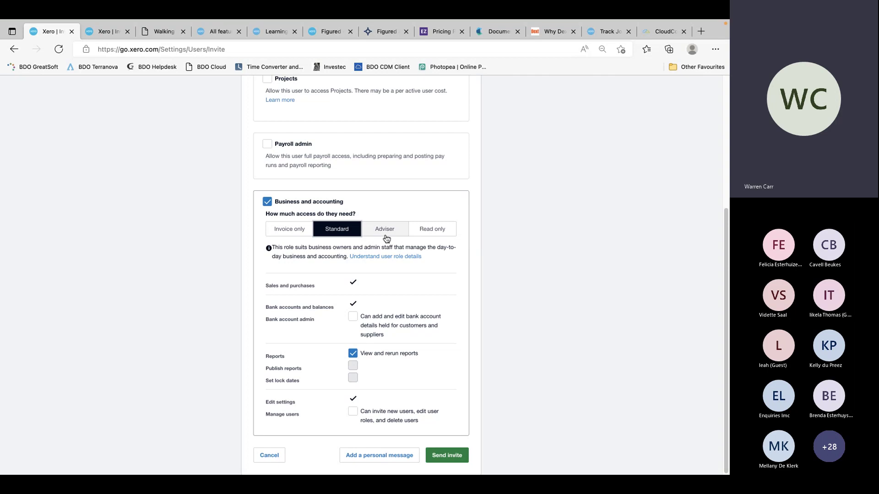
Try Adviser with Bank account admin and Manage users, then choose Read only and show the Settings slide
click(387, 236)
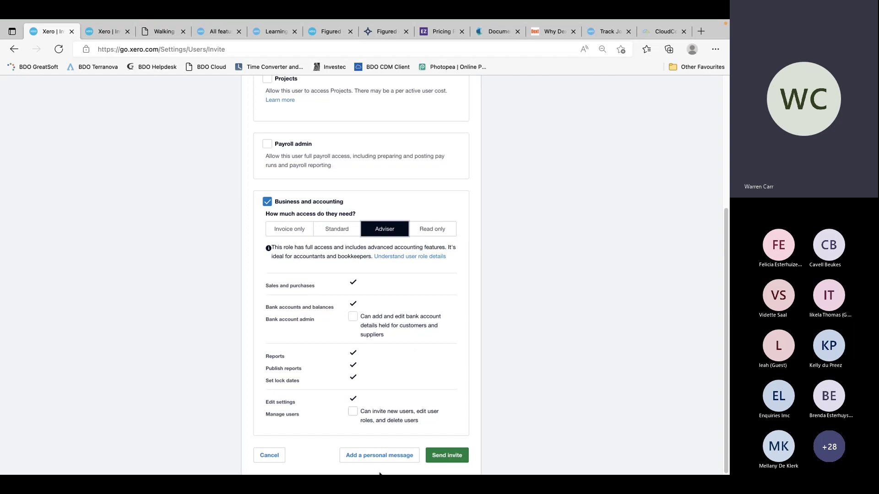
click(353, 317)
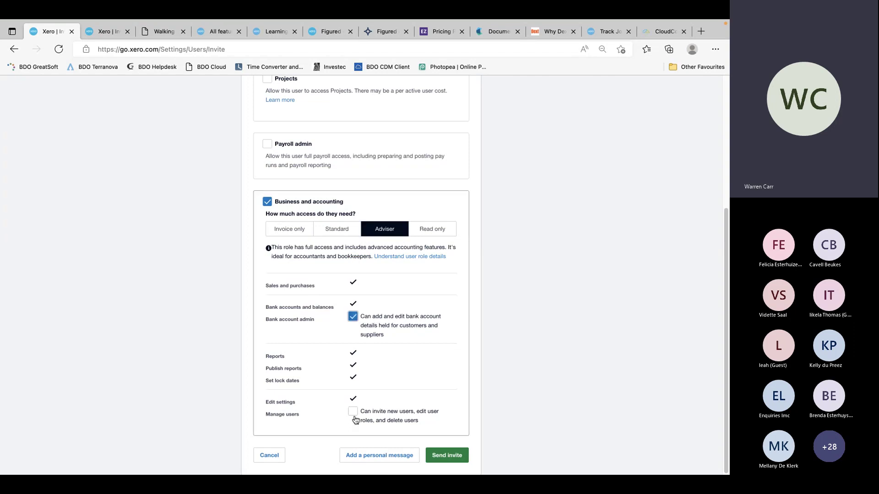
click(352, 412)
click(433, 228)
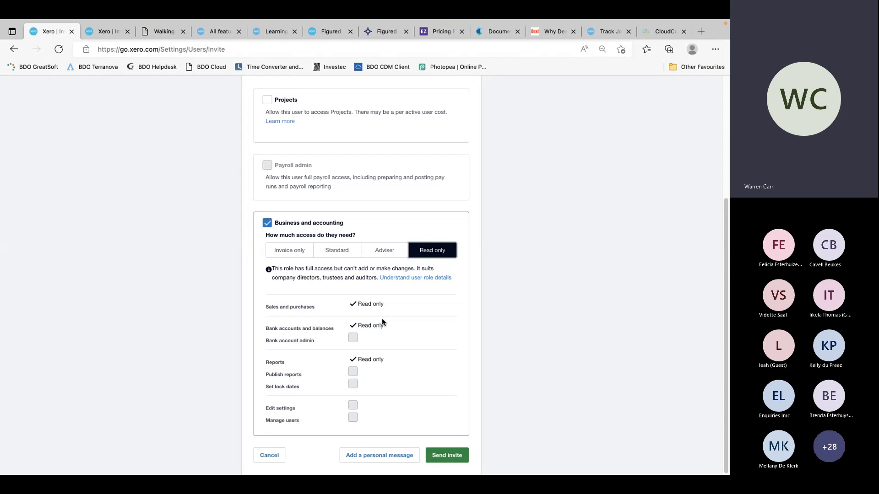
key(ctrl+Right)
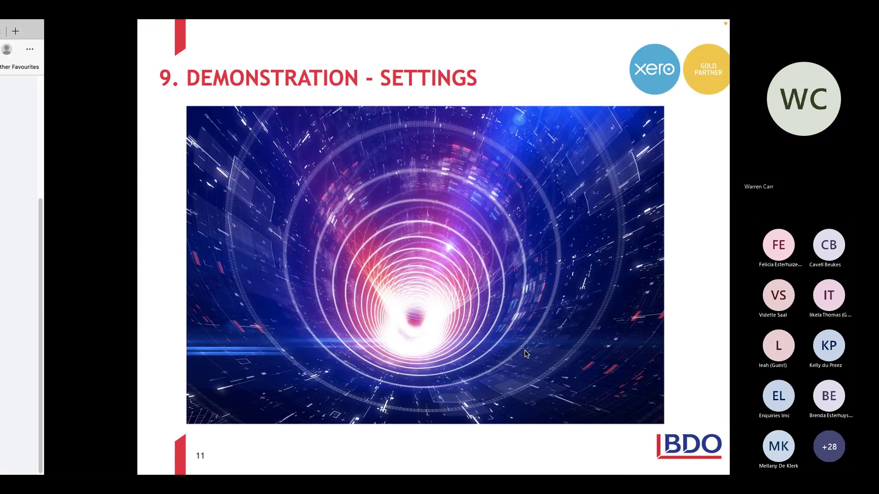
Return to the Teams meeting and scroll the chat up to earlier attendee questions
key(ctrl+Right)
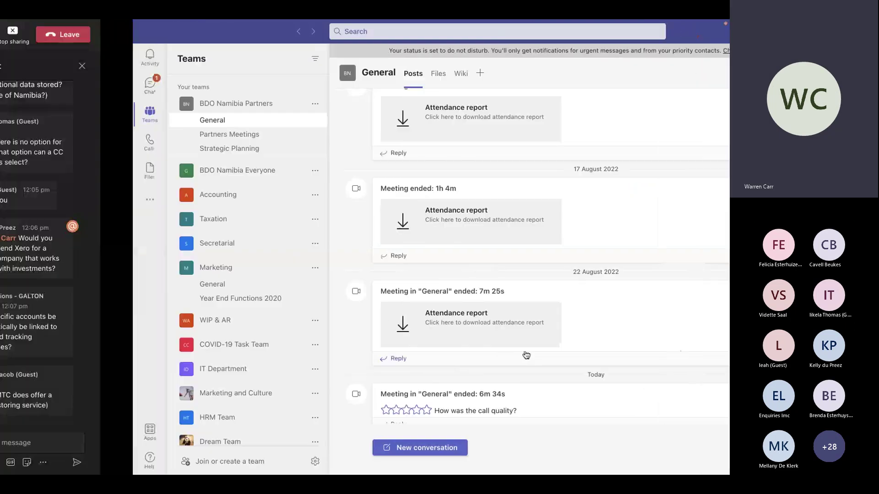
key(ctrl+Left)
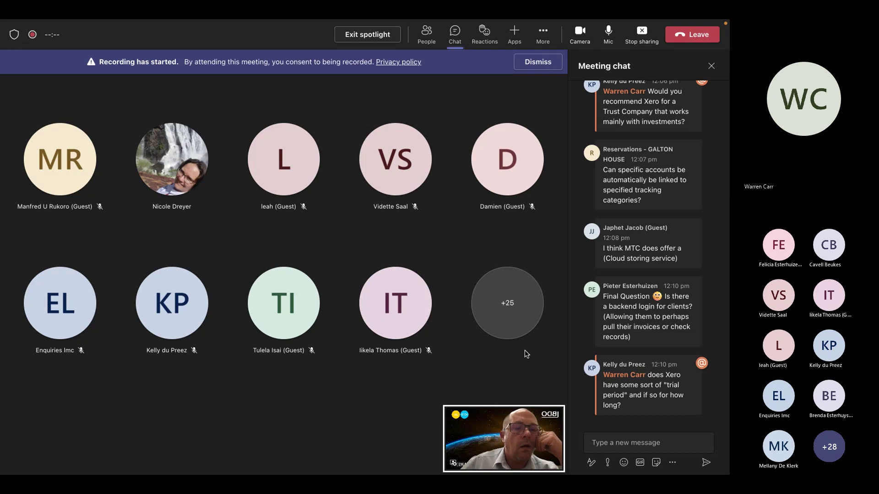
scroll(659, 284, up, 4)
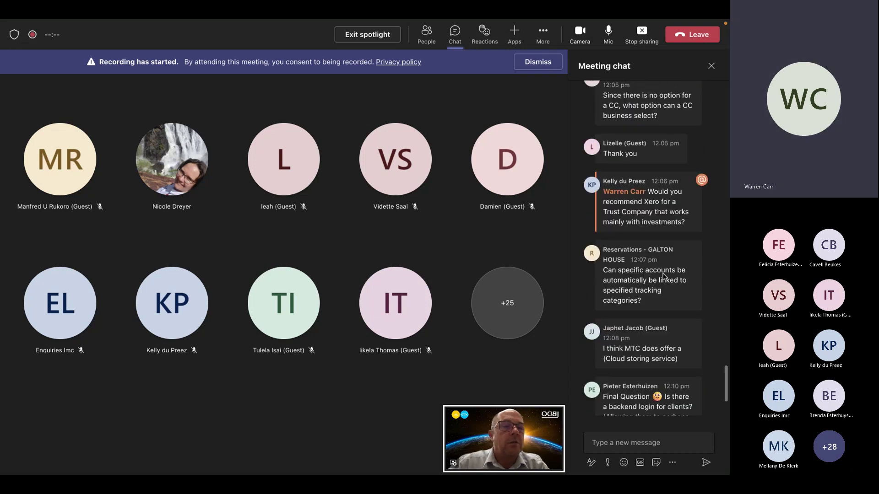
scroll(663, 276, up, 3)
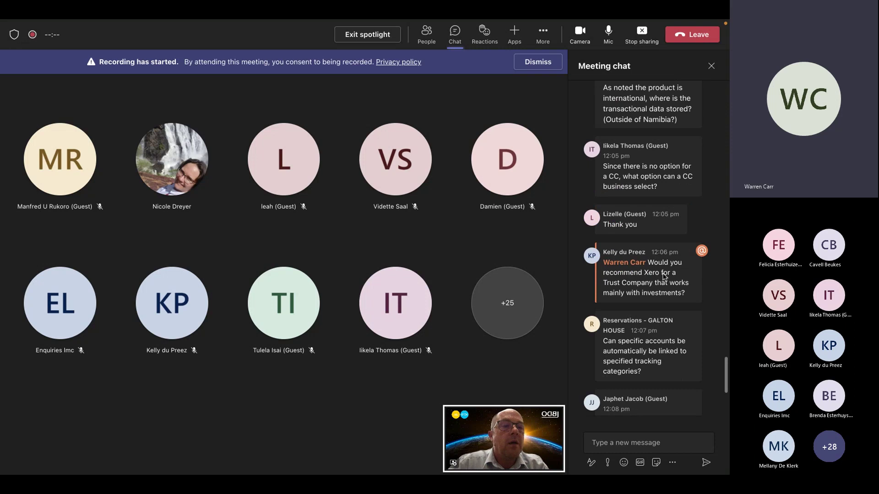
mouse_move(663, 274)
scroll(663, 274, up, 4)
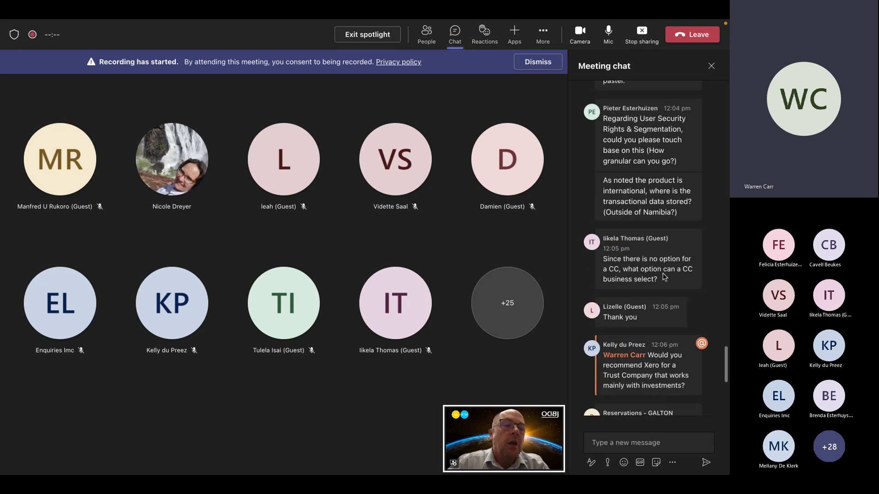
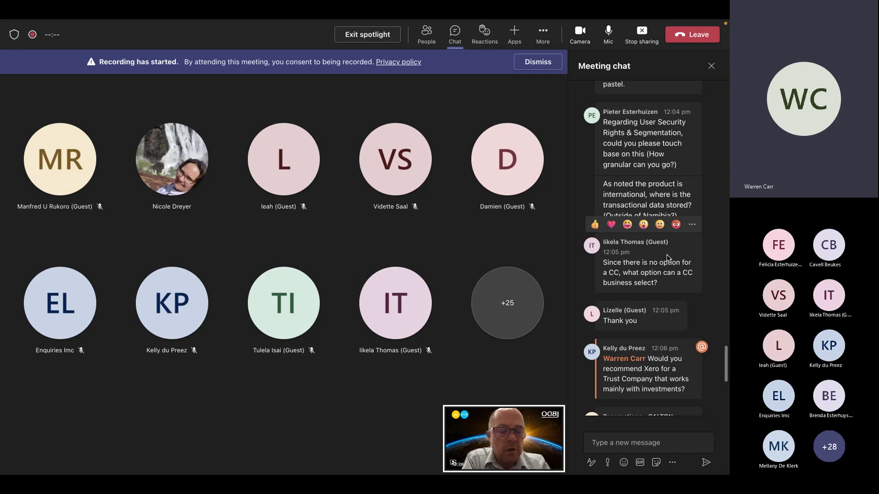
Scroll the meeting chat to the bottom to show the latest Xero questions, including one about the trial period
scroll(678, 293, down, 3)
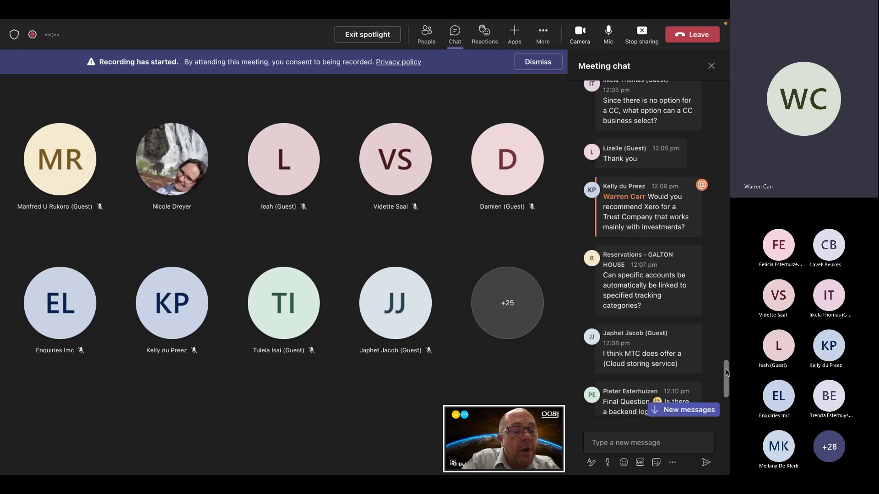
drag(725, 372, 727, 391)
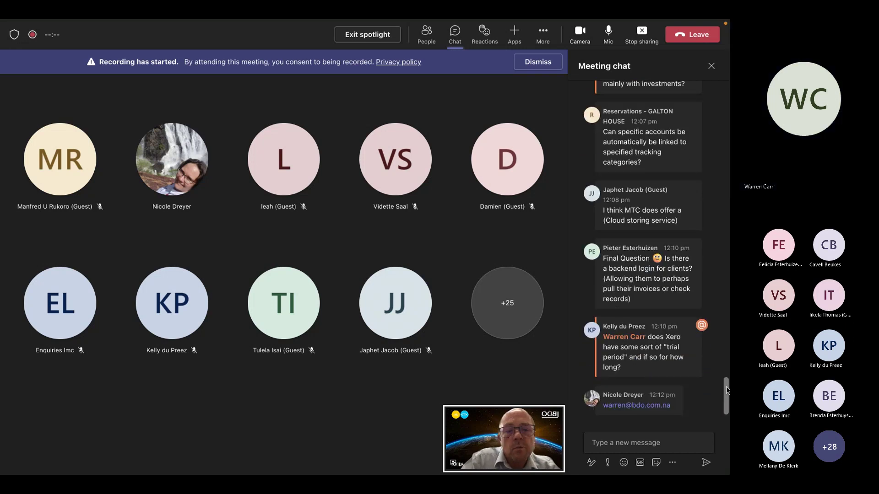